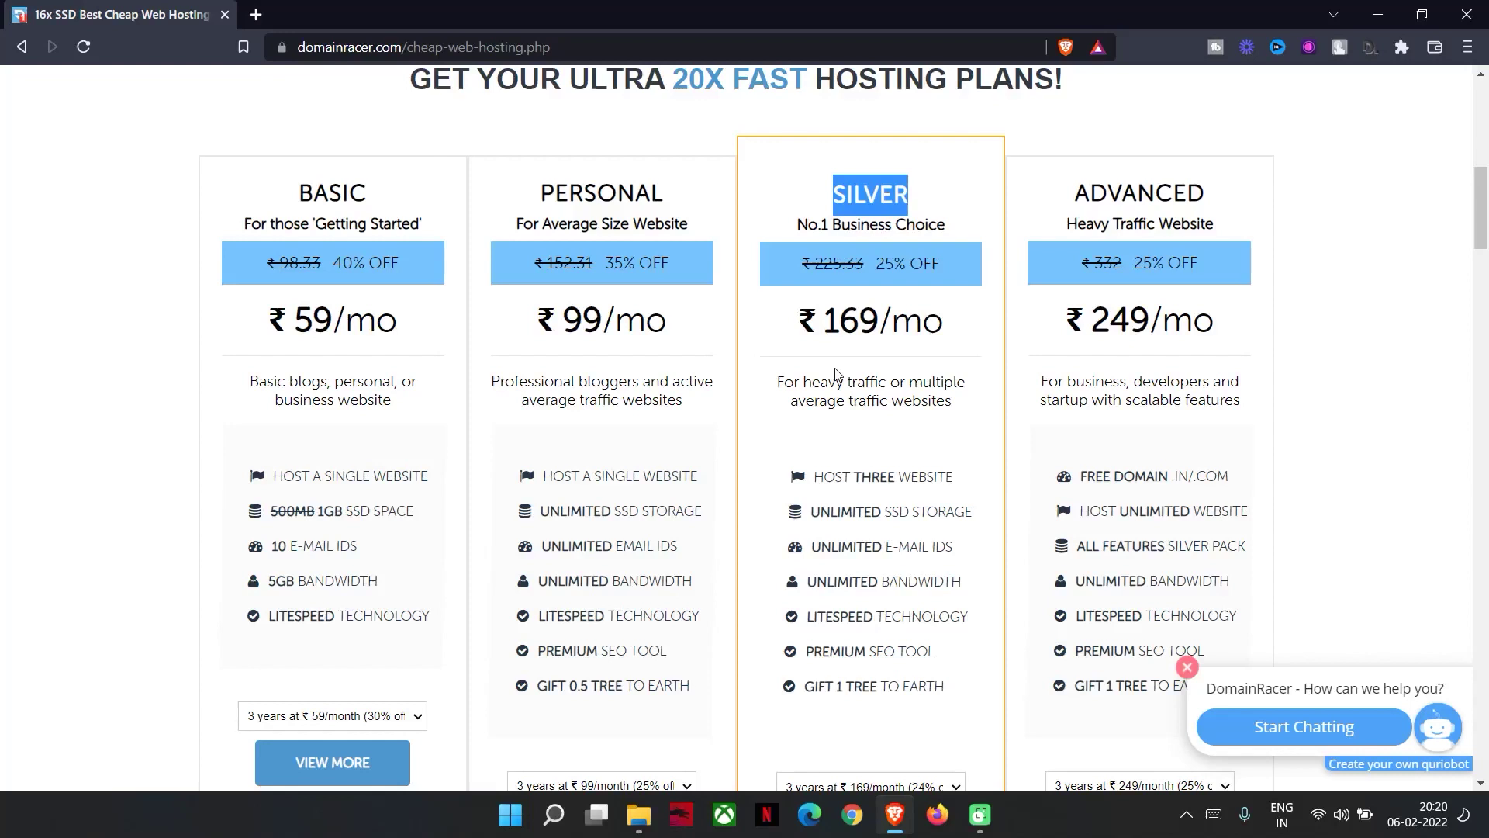
Step: Examine the Silver hosting plan's discount, monthly price, website allowance, storage and other included features
{"action": "left_click_drag", "start_coordinate": [795, 238], "coordinate": [942, 268]}
{"action": "left_click", "coordinate": [865, 350]}
{"action": "left_click_drag", "start_coordinate": [798, 334], "coordinate": [925, 322]}
{"action": "left_click", "coordinate": [887, 382]}
{"action": "left_click", "coordinate": [902, 459]}
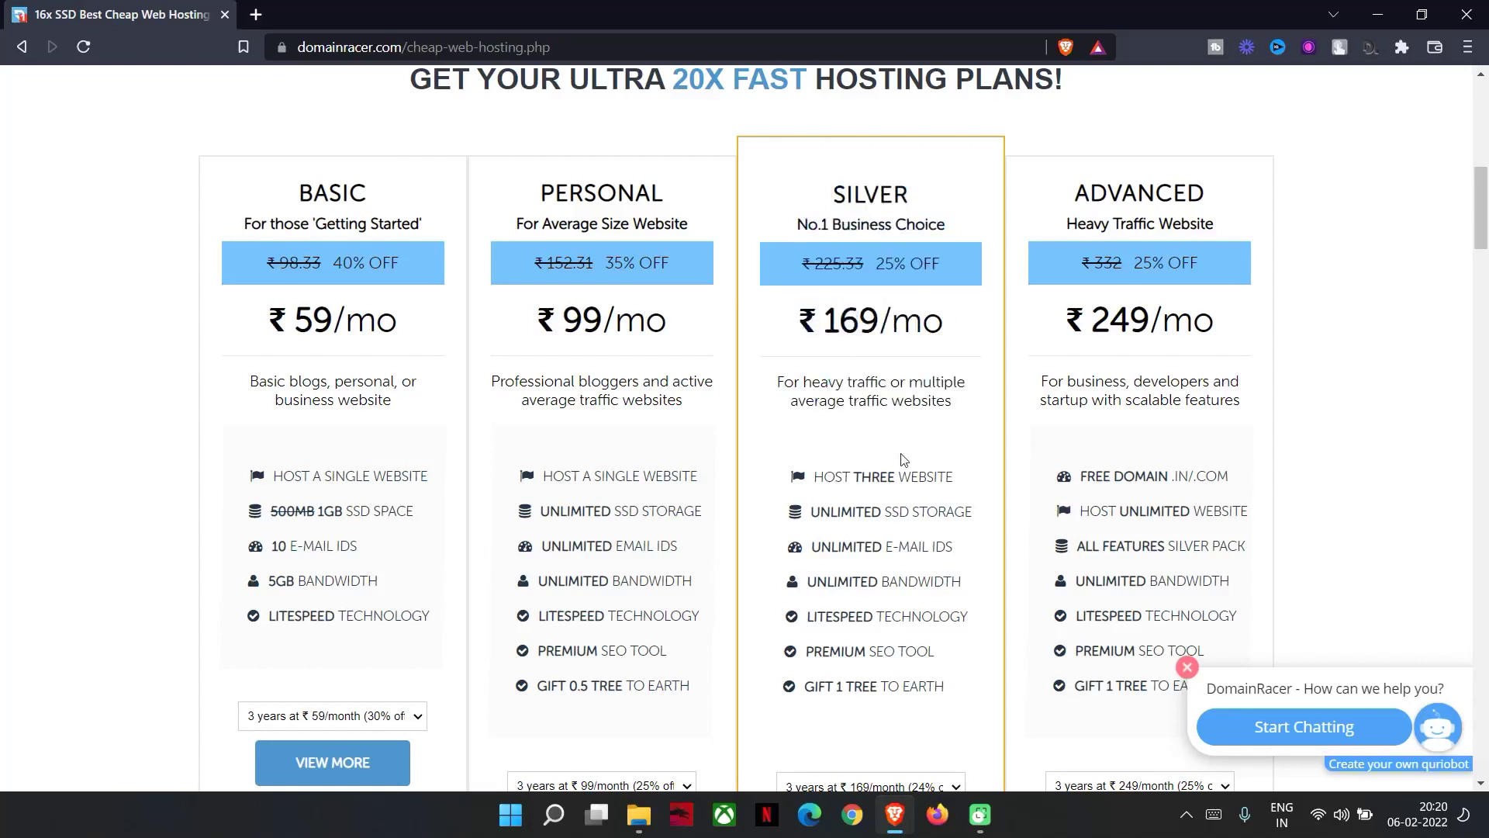
{"action": "left_click", "coordinate": [875, 541]}
{"action": "left_click_drag", "start_coordinate": [834, 469], "coordinate": [954, 477]}
{"action": "left_click", "coordinate": [864, 568]}
{"action": "left_click_drag", "start_coordinate": [838, 512], "coordinate": [1229, 477]}
{"action": "scroll", "coordinate": [798, 487], "scroll_direction": "down", "scroll_amount": 3}
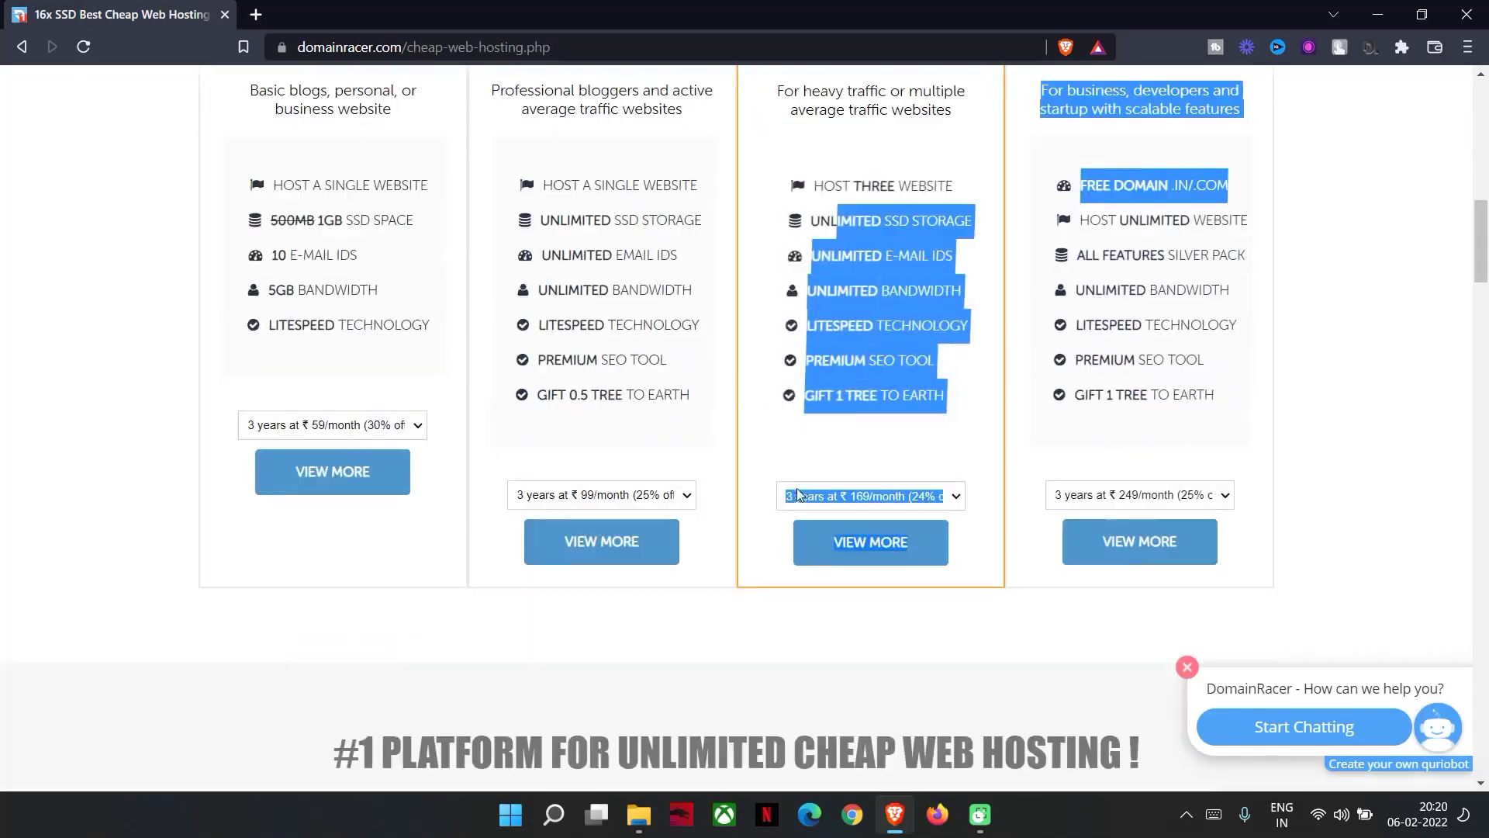
{"action": "left_click", "coordinate": [809, 315]}
{"action": "double_click", "coordinate": [811, 325]}
{"action": "left_click", "coordinate": [898, 388]}
{"action": "double_click", "coordinate": [834, 360]}
{"action": "left_click", "coordinate": [812, 415]}
{"action": "left_click_drag", "start_coordinate": [804, 396], "coordinate": [944, 395]}
{"action": "left_click", "coordinate": [943, 428]}
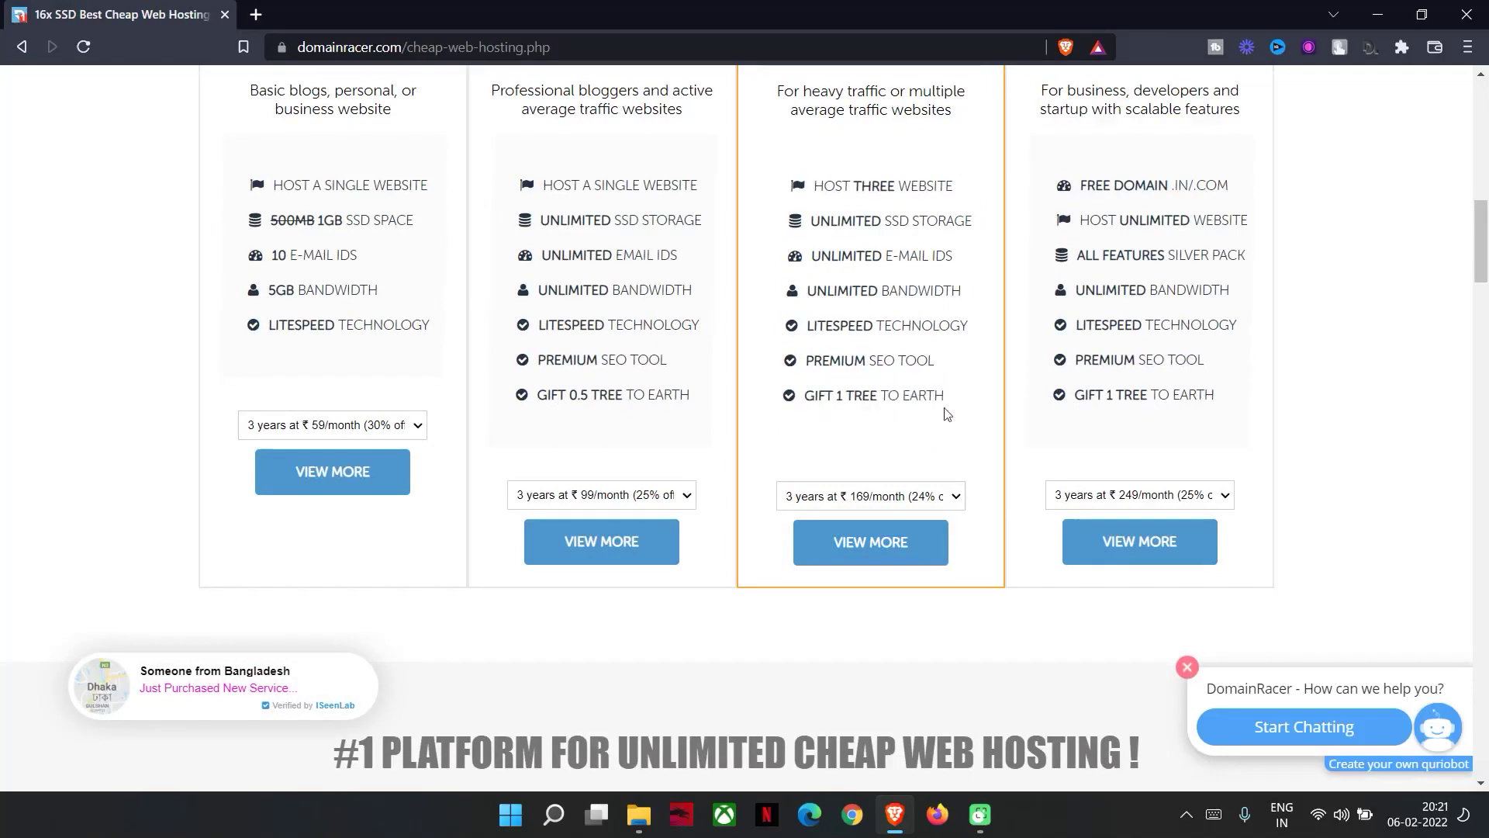
Step: Examine the Advanced hosting plan's discount and included features alongside the Silver plan
{"action": "scroll", "coordinate": [1091, 227], "scroll_direction": "up", "scroll_amount": 2}
{"action": "left_click_drag", "start_coordinate": [1052, 299], "coordinate": [1205, 291]}
{"action": "scroll", "coordinate": [1134, 233], "scroll_direction": "up", "scroll_amount": 2}
{"action": "left_click_drag", "start_coordinate": [1109, 320], "coordinate": [1234, 342]}
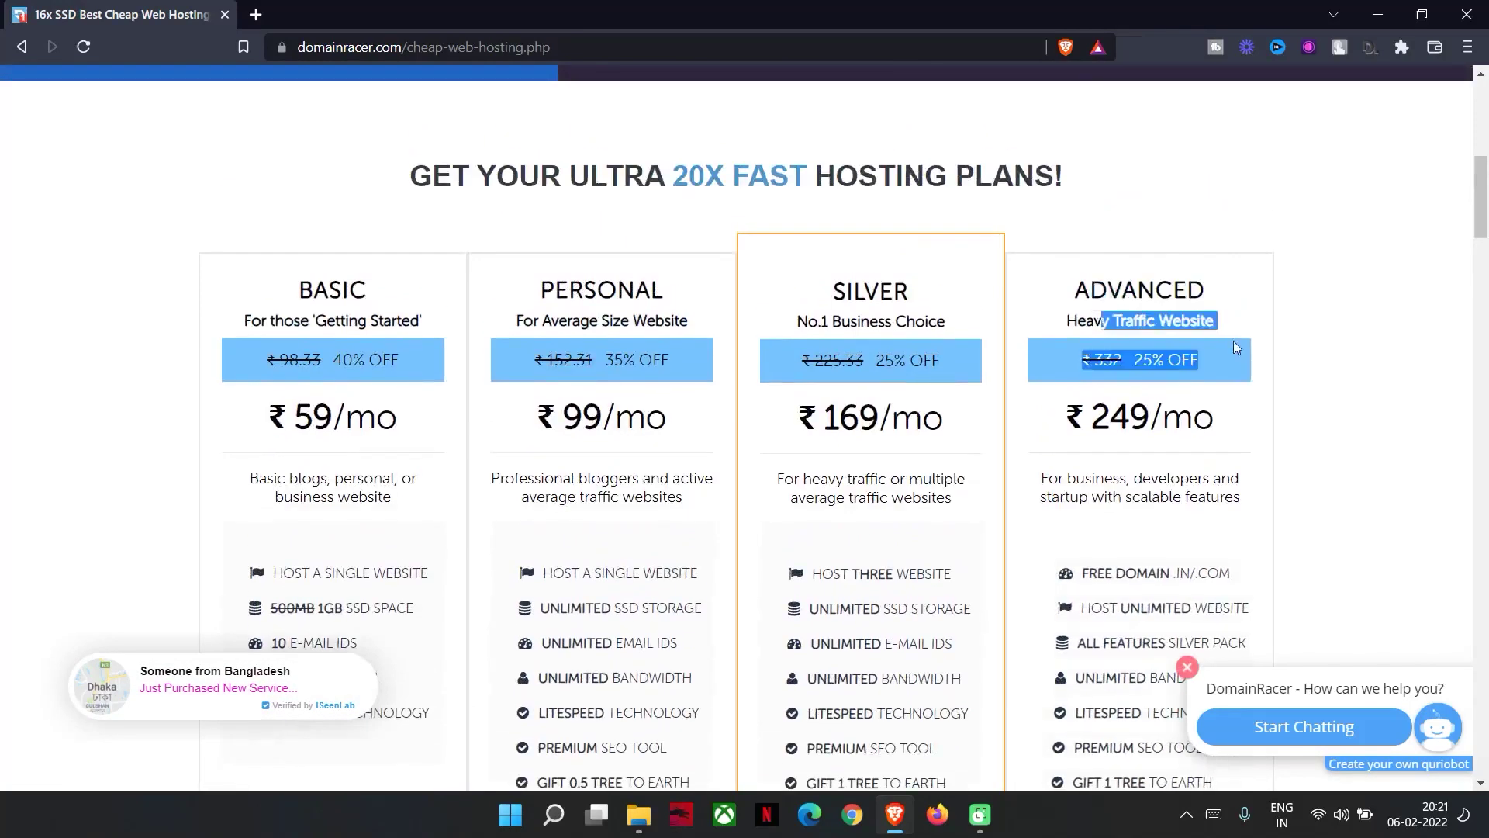
{"action": "left_click", "coordinate": [1363, 454]}
{"action": "scroll", "coordinate": [1363, 453], "scroll_direction": "down", "scroll_amount": 2}
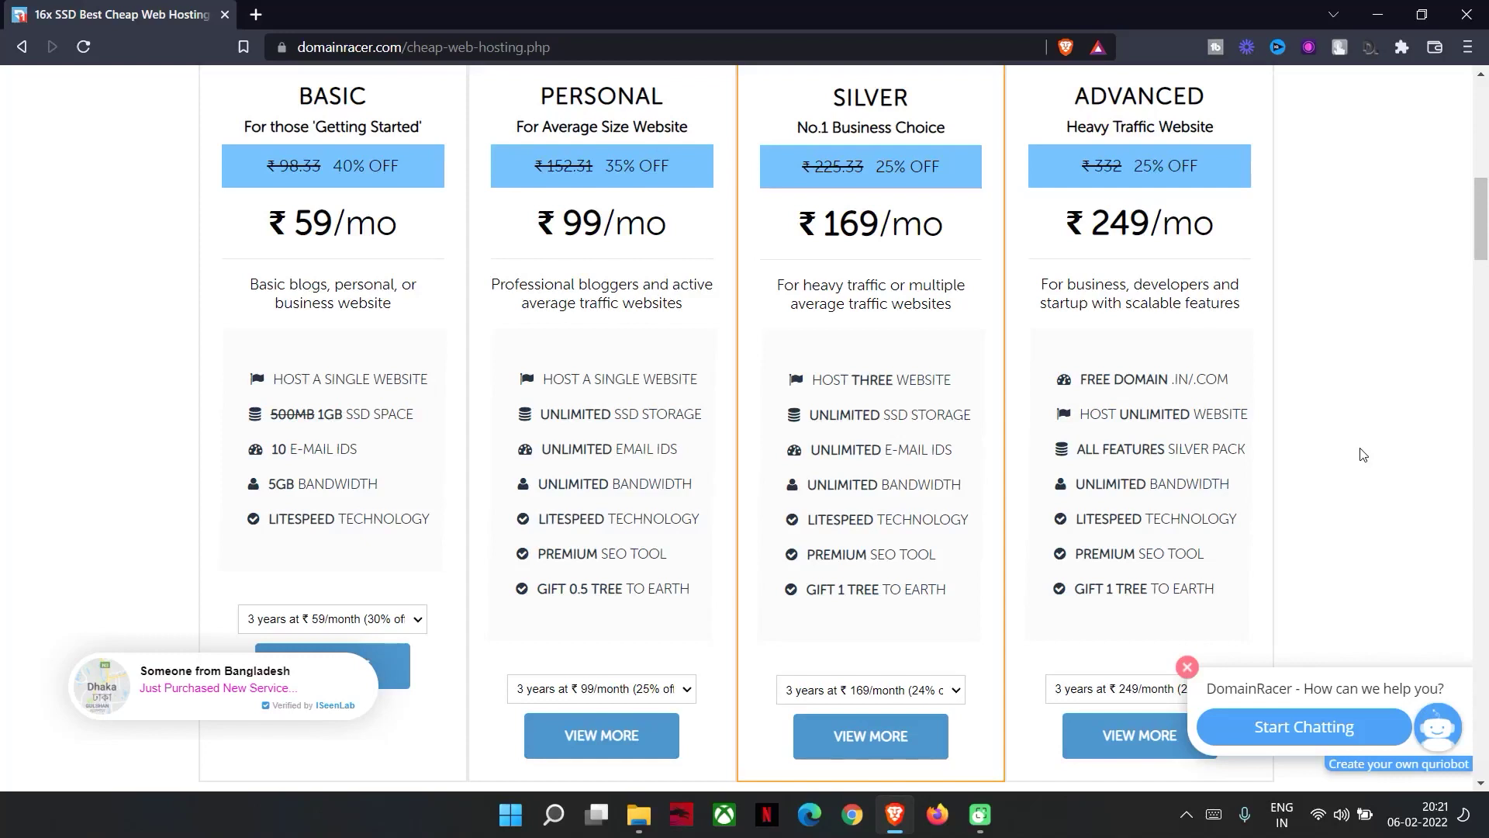
{"action": "left_click_drag", "start_coordinate": [1124, 449], "coordinate": [1268, 462]}
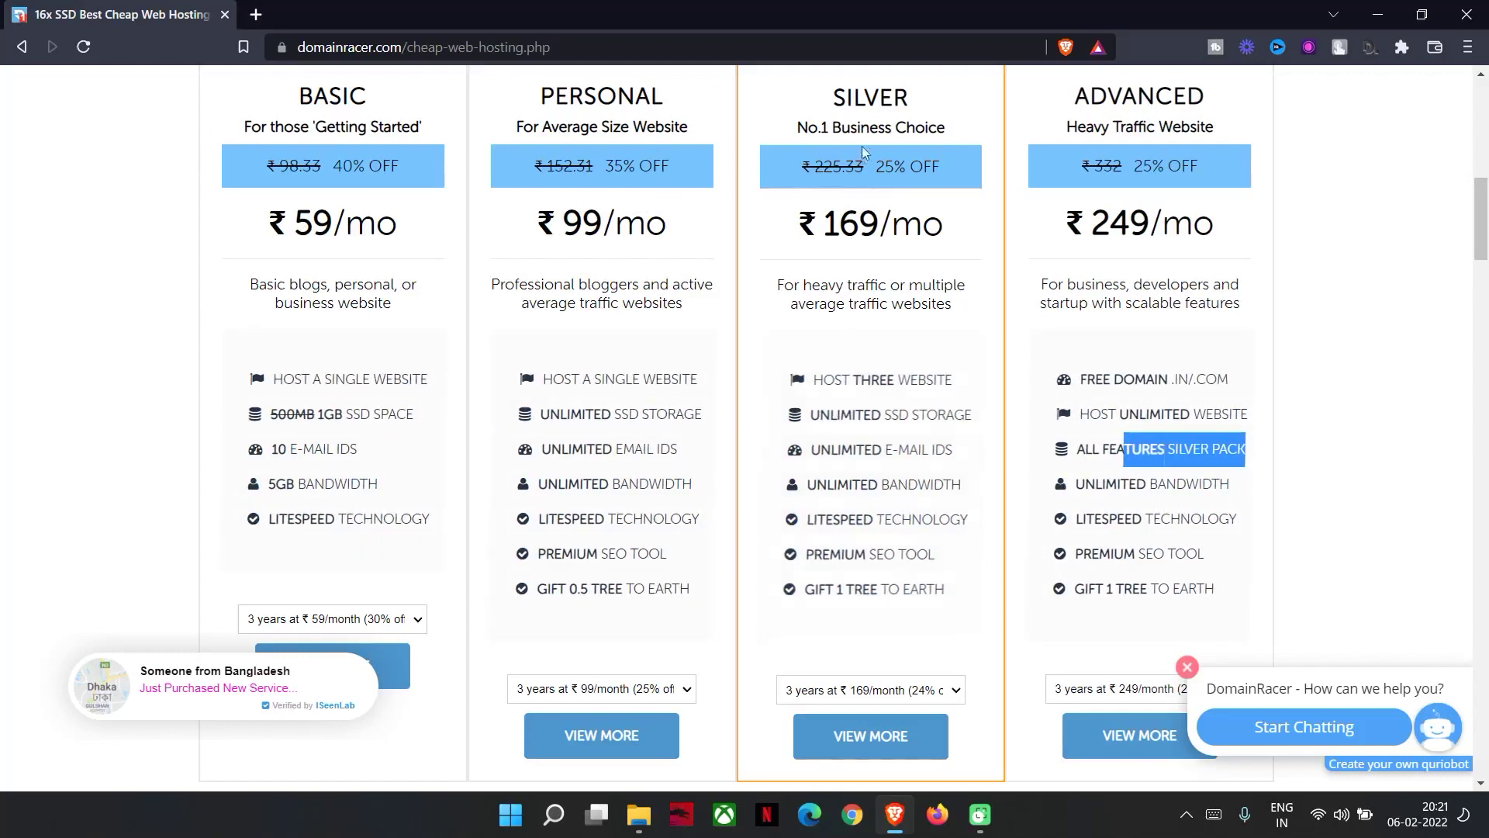
{"action": "left_click_drag", "start_coordinate": [833, 97], "coordinate": [928, 104]}
{"action": "left_click_drag", "start_coordinate": [1077, 483], "coordinate": [1238, 519]}
{"action": "left_click_drag", "start_coordinate": [1124, 519], "coordinate": [1148, 553]}
{"action": "left_click_drag", "start_coordinate": [1083, 588], "coordinate": [1214, 593]}
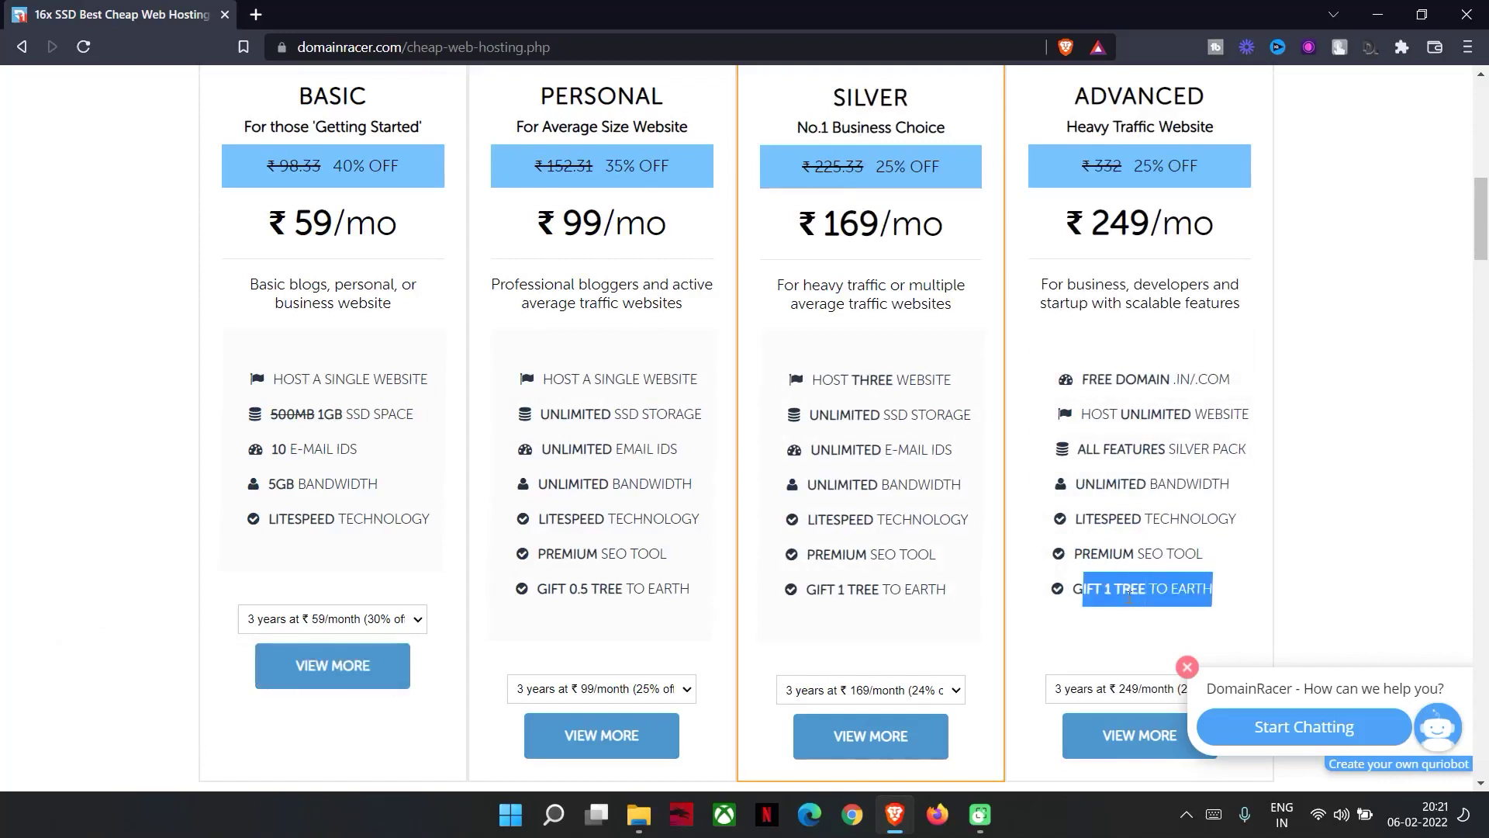
{"action": "left_click", "coordinate": [1384, 570]}
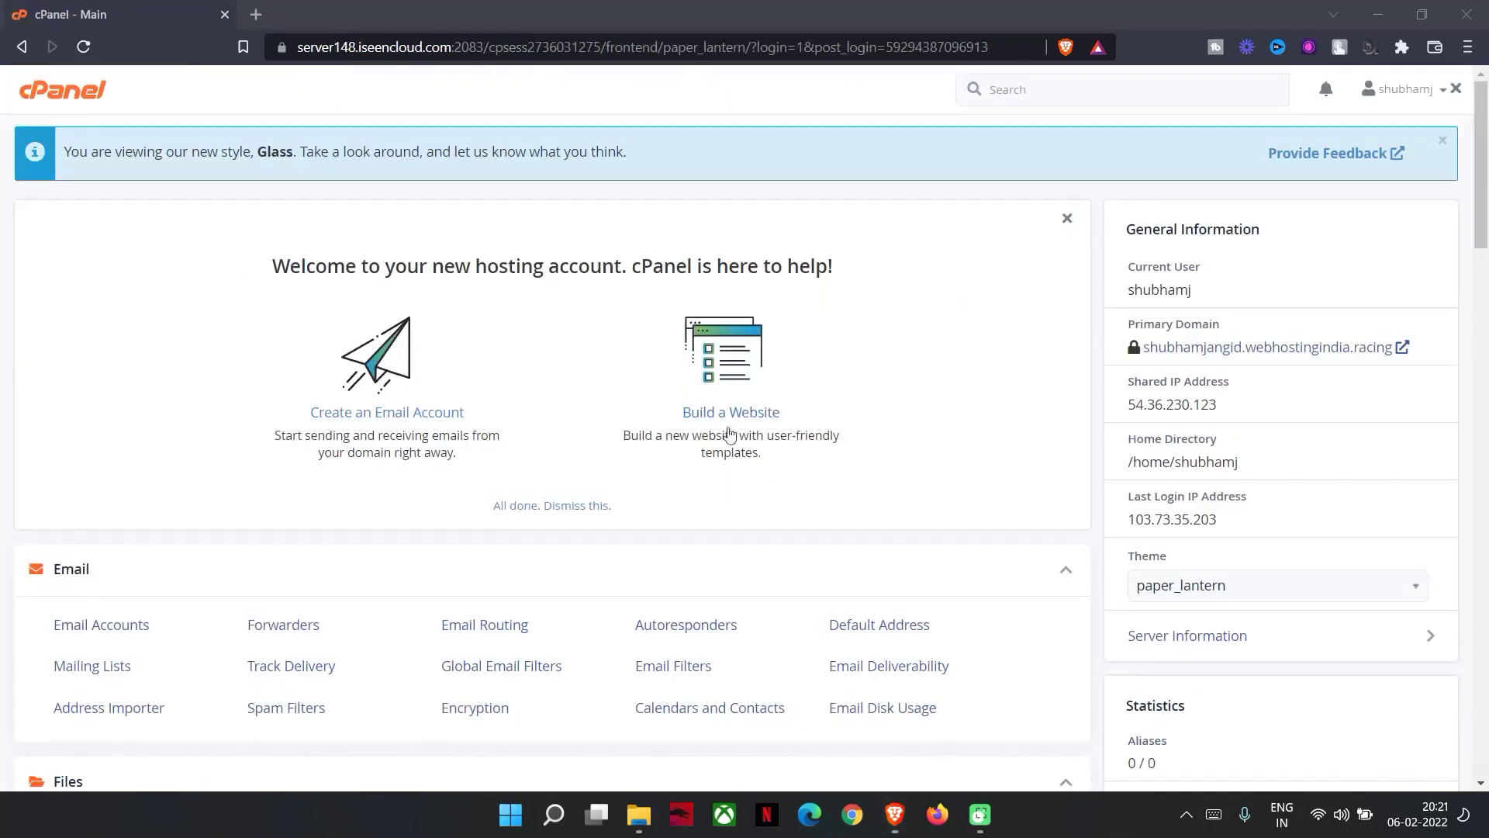
Step: Look through the cPanel home page, from general information and Email to the Files, Databases, Domains, Metrics, Security and Software sections
{"action": "scroll", "coordinate": [303, 407], "scroll_direction": "down", "scroll_amount": 2}
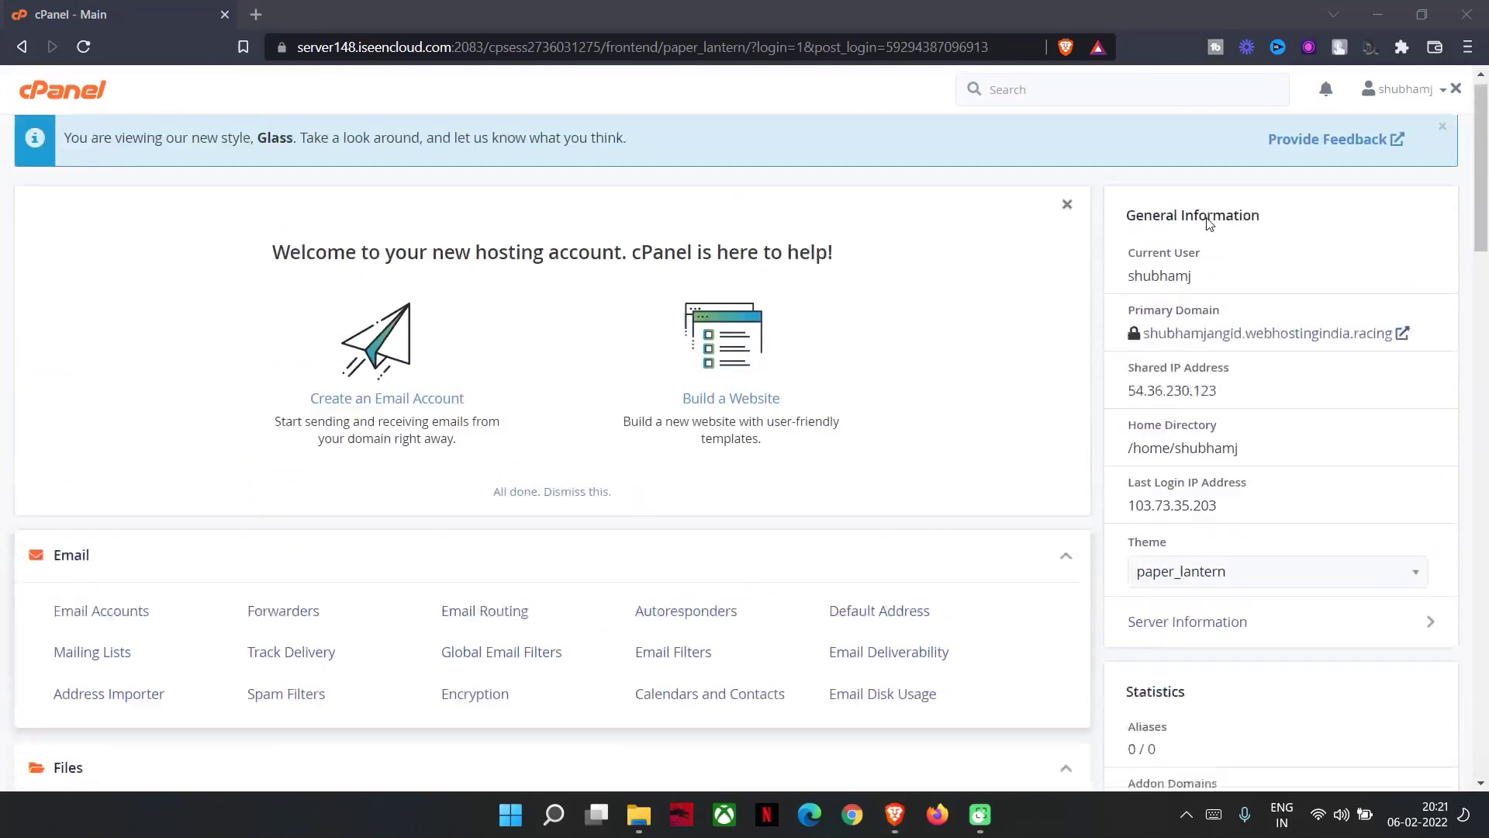
{"action": "scroll", "coordinate": [124, 318], "scroll_direction": "down", "scroll_amount": 3}
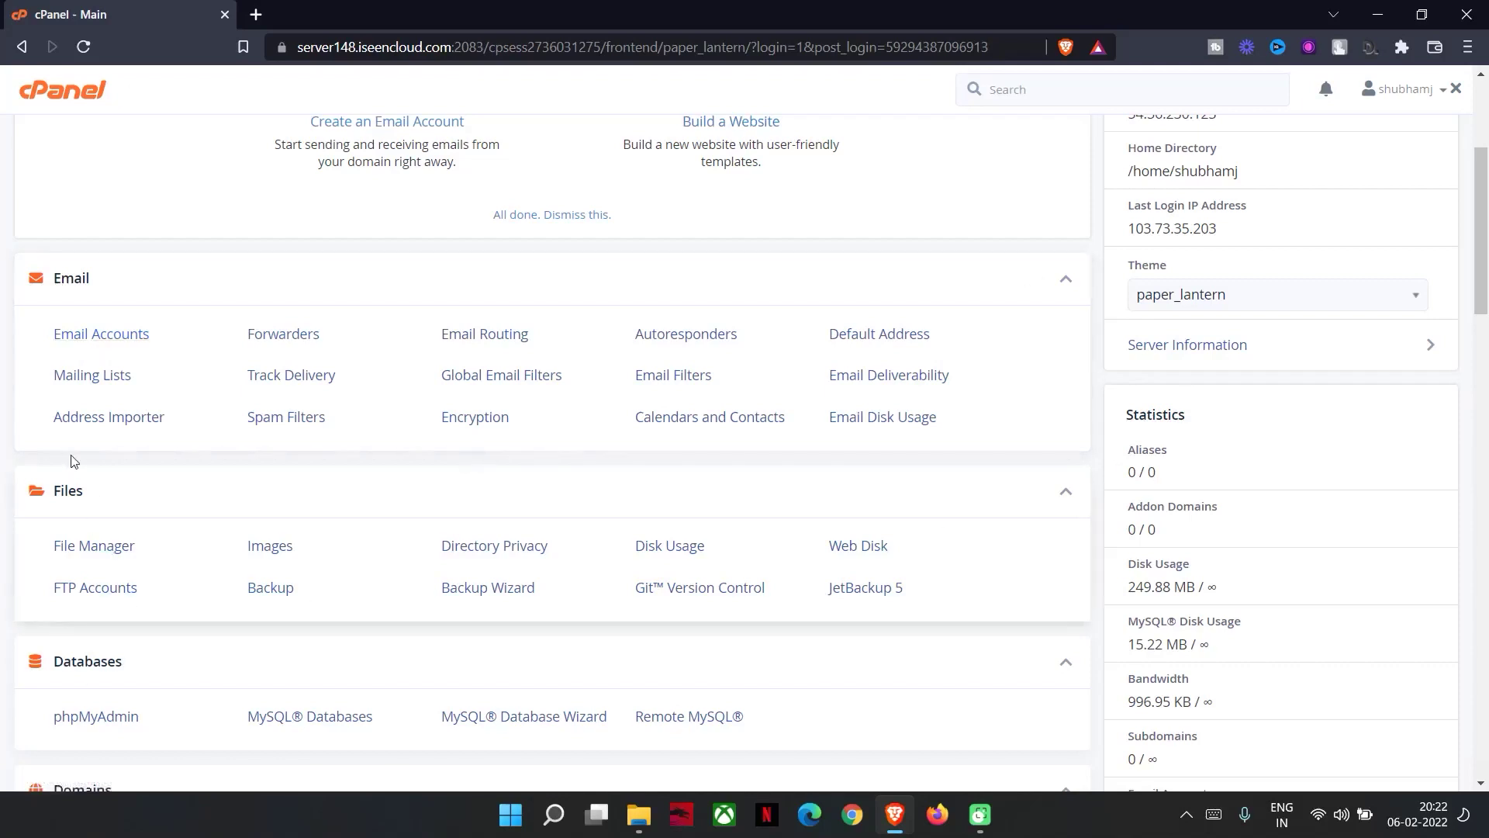
{"action": "scroll", "coordinate": [72, 461], "scroll_direction": "down", "scroll_amount": 4}
{"action": "scroll", "coordinate": [128, 140], "scroll_direction": "up", "scroll_amount": 3}
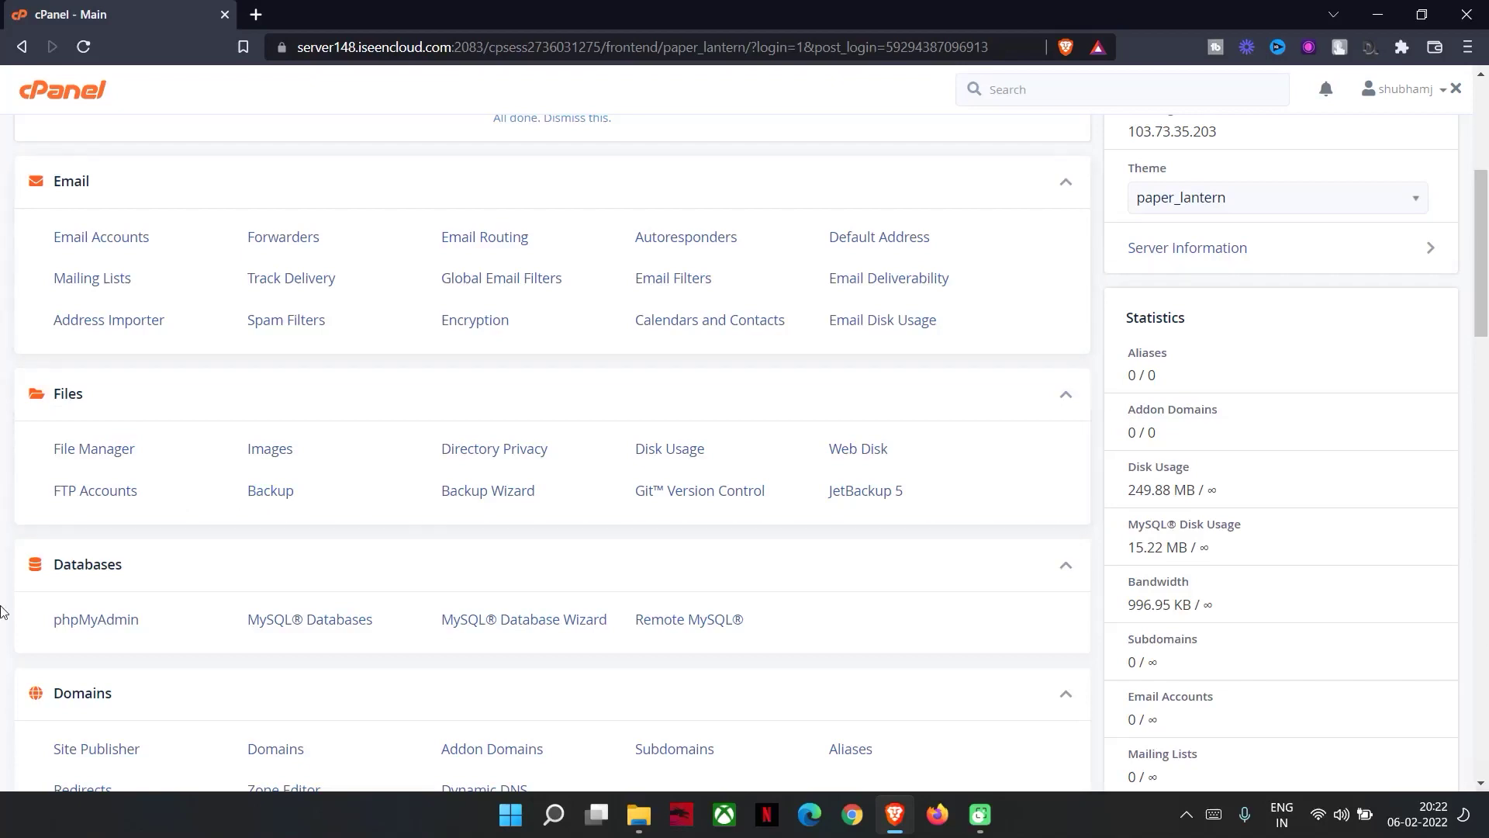
{"action": "scroll", "coordinate": [4, 566], "scroll_direction": "down", "scroll_amount": 1}
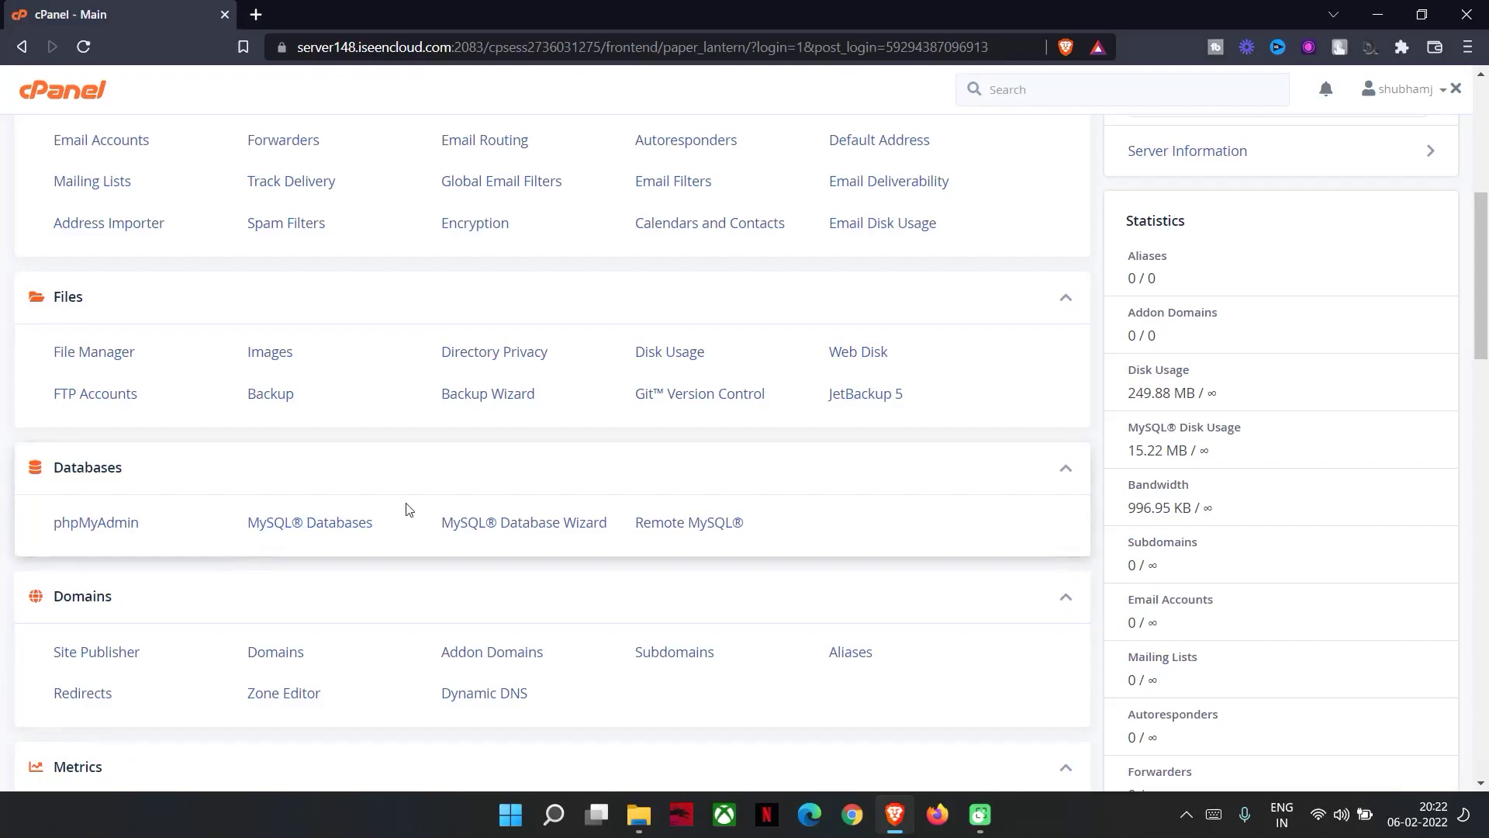
{"action": "scroll", "coordinate": [256, 702], "scroll_direction": "down", "scroll_amount": 3}
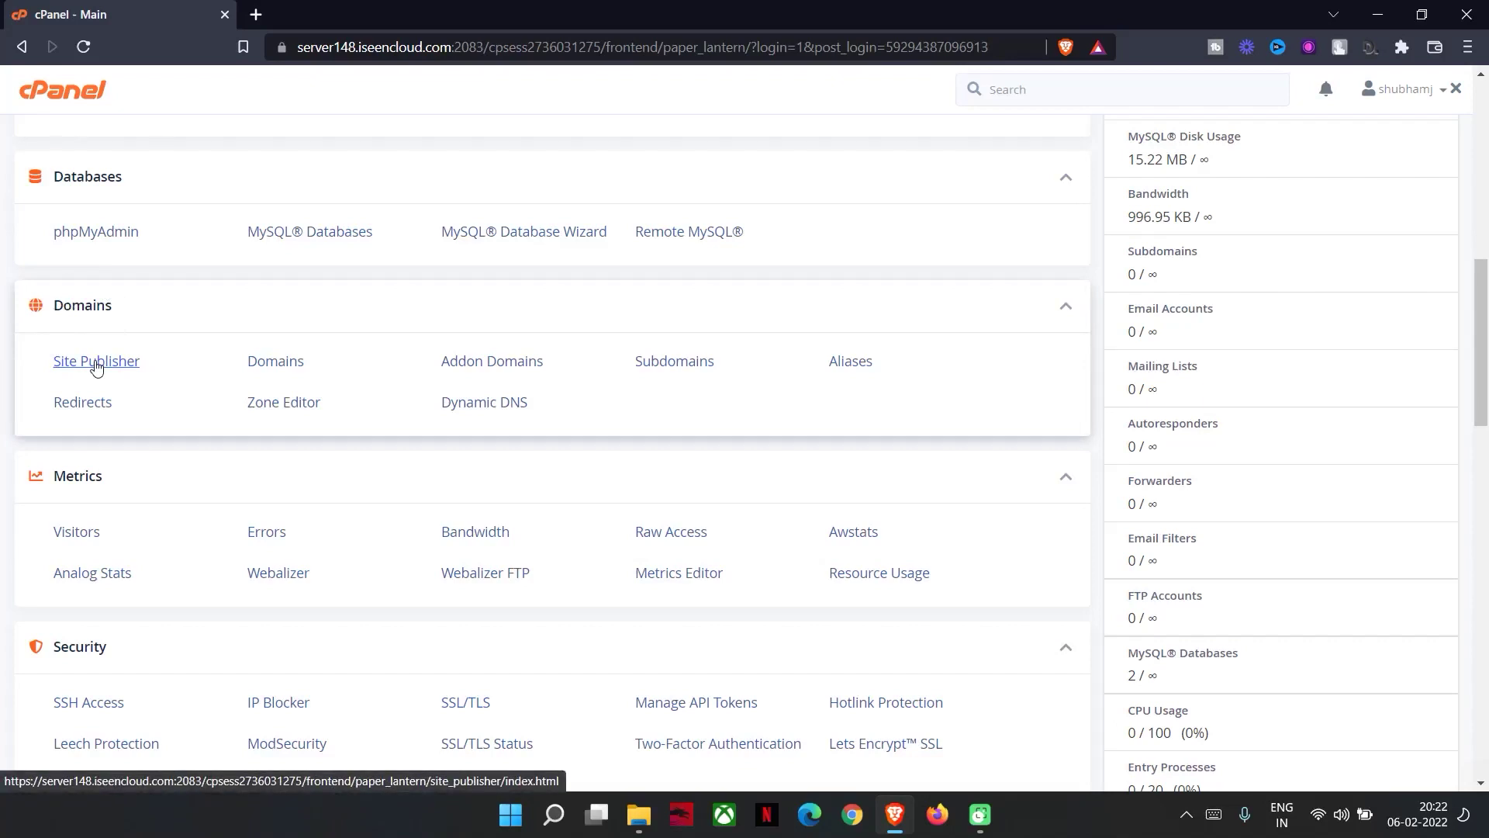
{"action": "scroll", "coordinate": [194, 480], "scroll_direction": "down", "scroll_amount": 1}
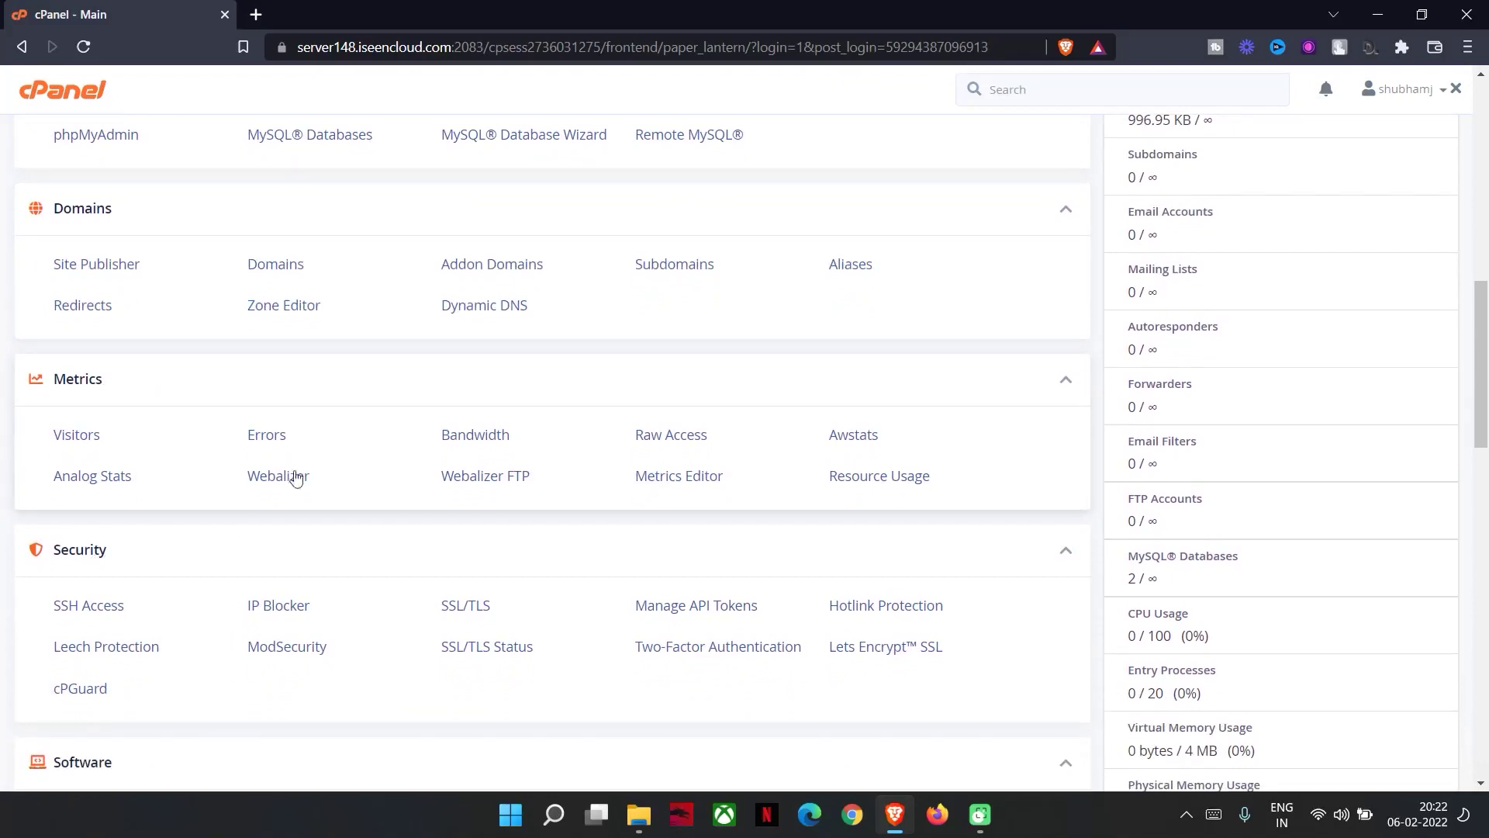
{"action": "scroll", "coordinate": [299, 481], "scroll_direction": "down", "scroll_amount": 3}
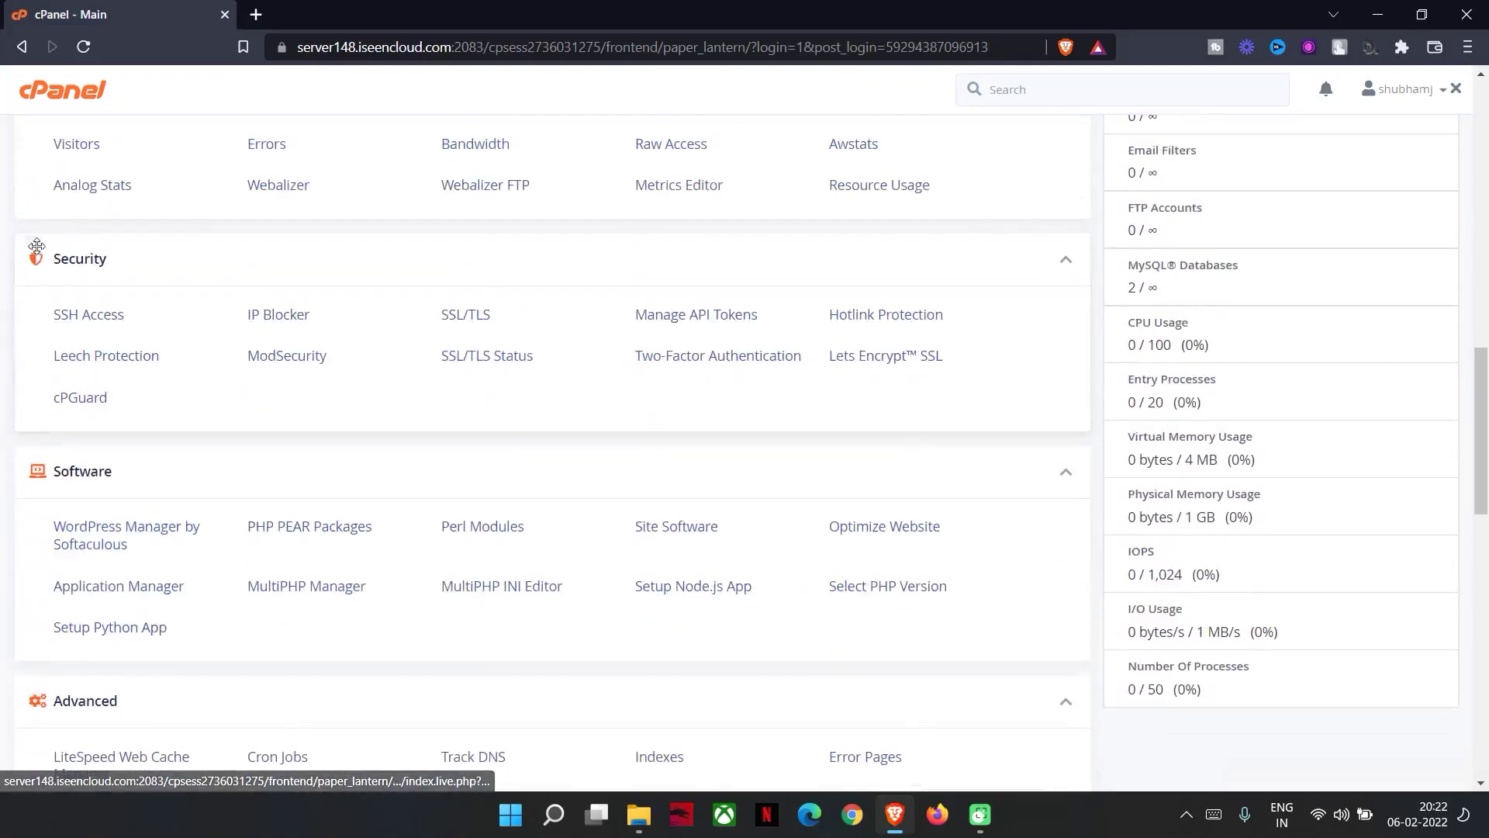
{"action": "scroll", "coordinate": [313, 486], "scroll_direction": "down", "scroll_amount": 3}
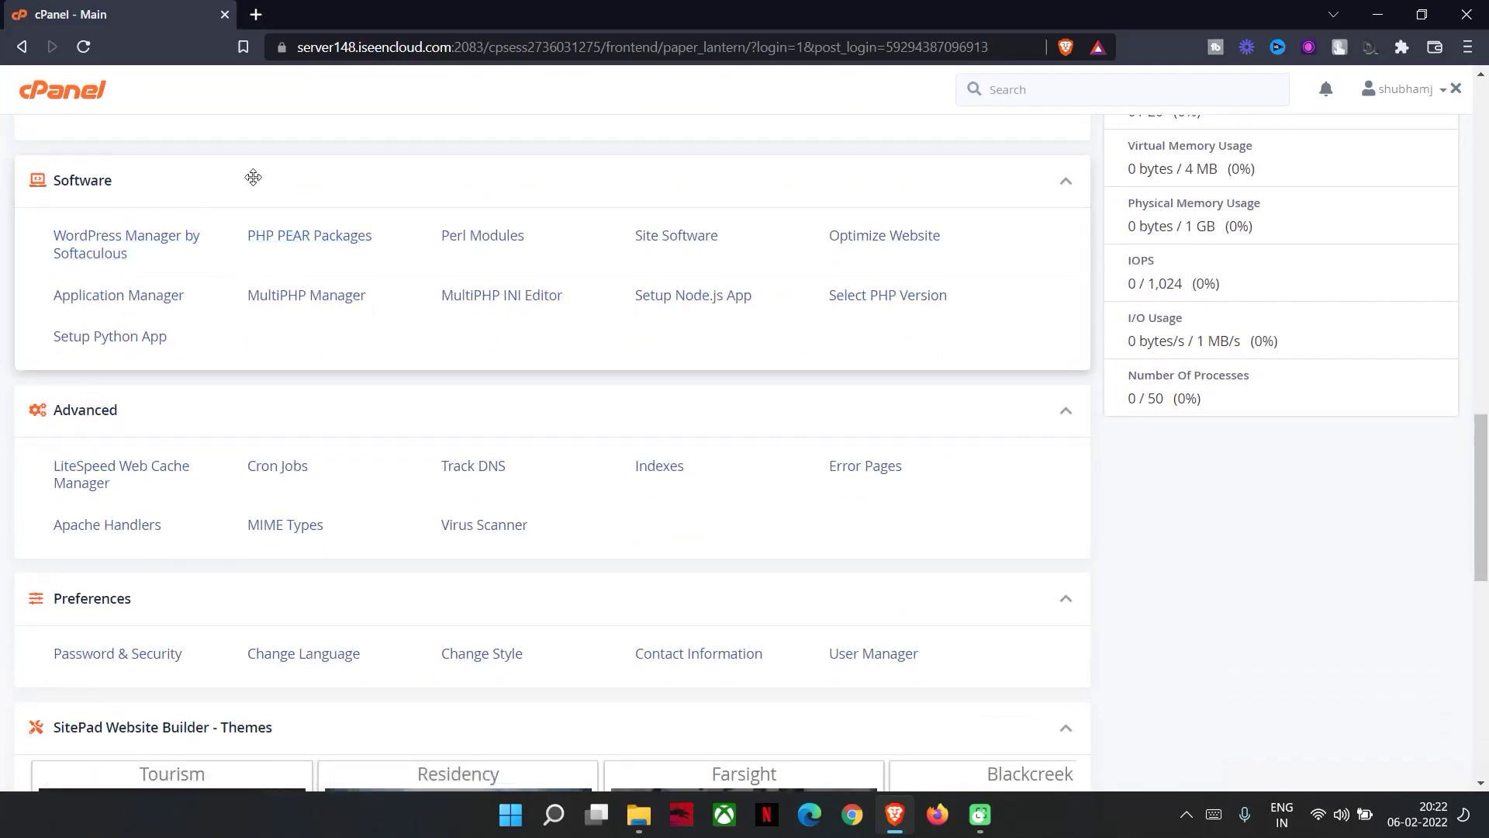
{"action": "scroll", "coordinate": [253, 194], "scroll_direction": "down", "scroll_amount": 6}
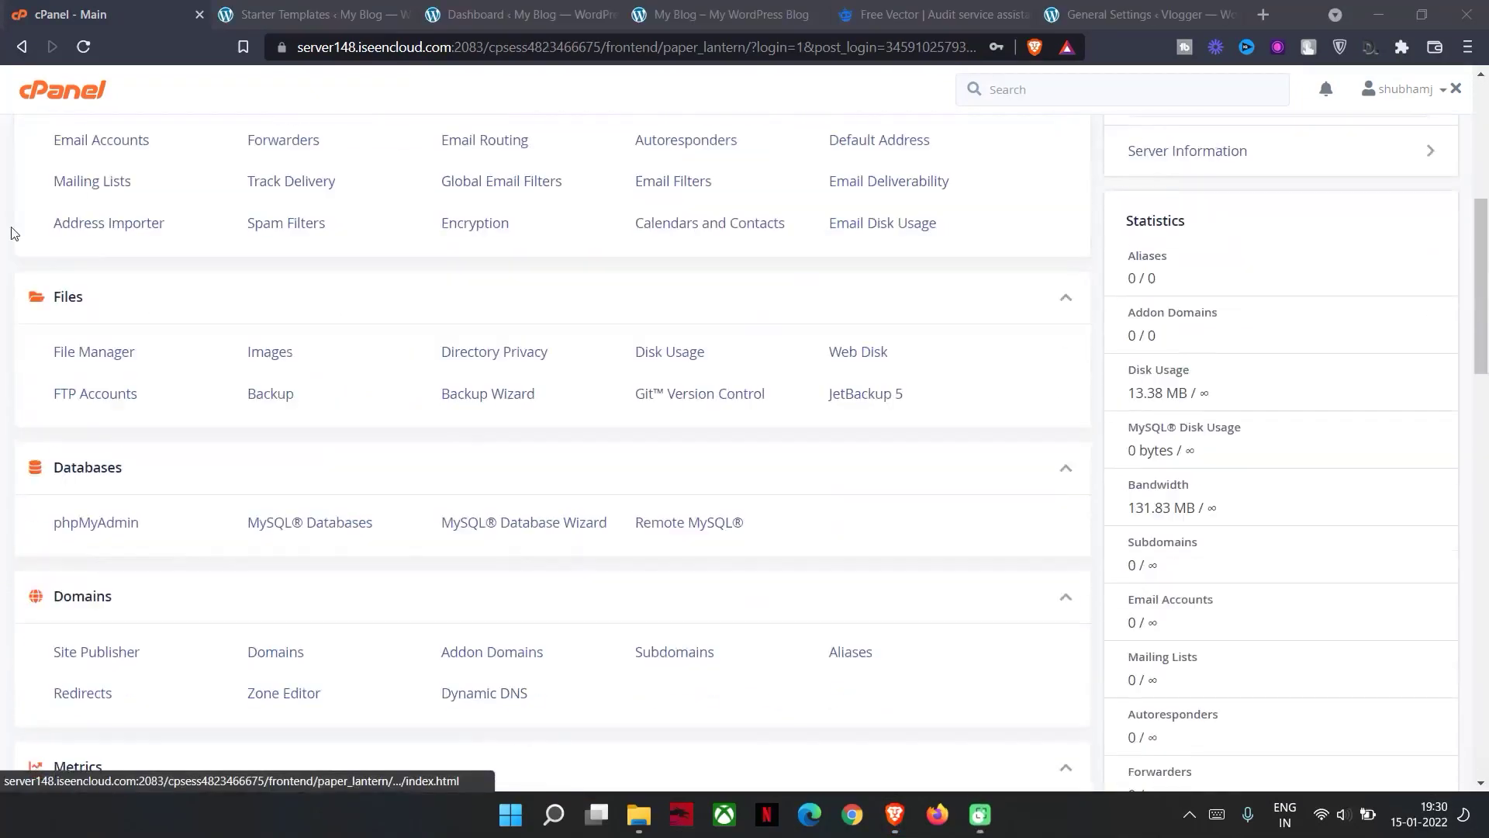
Step: Open the WordPress script from the Softaculous Apps Installer and bring up its installation form
{"action": "scroll", "coordinate": [249, 449], "scroll_direction": "down", "scroll_amount": 12}
{"action": "scroll", "coordinate": [156, 460], "scroll_direction": "down", "scroll_amount": 9}
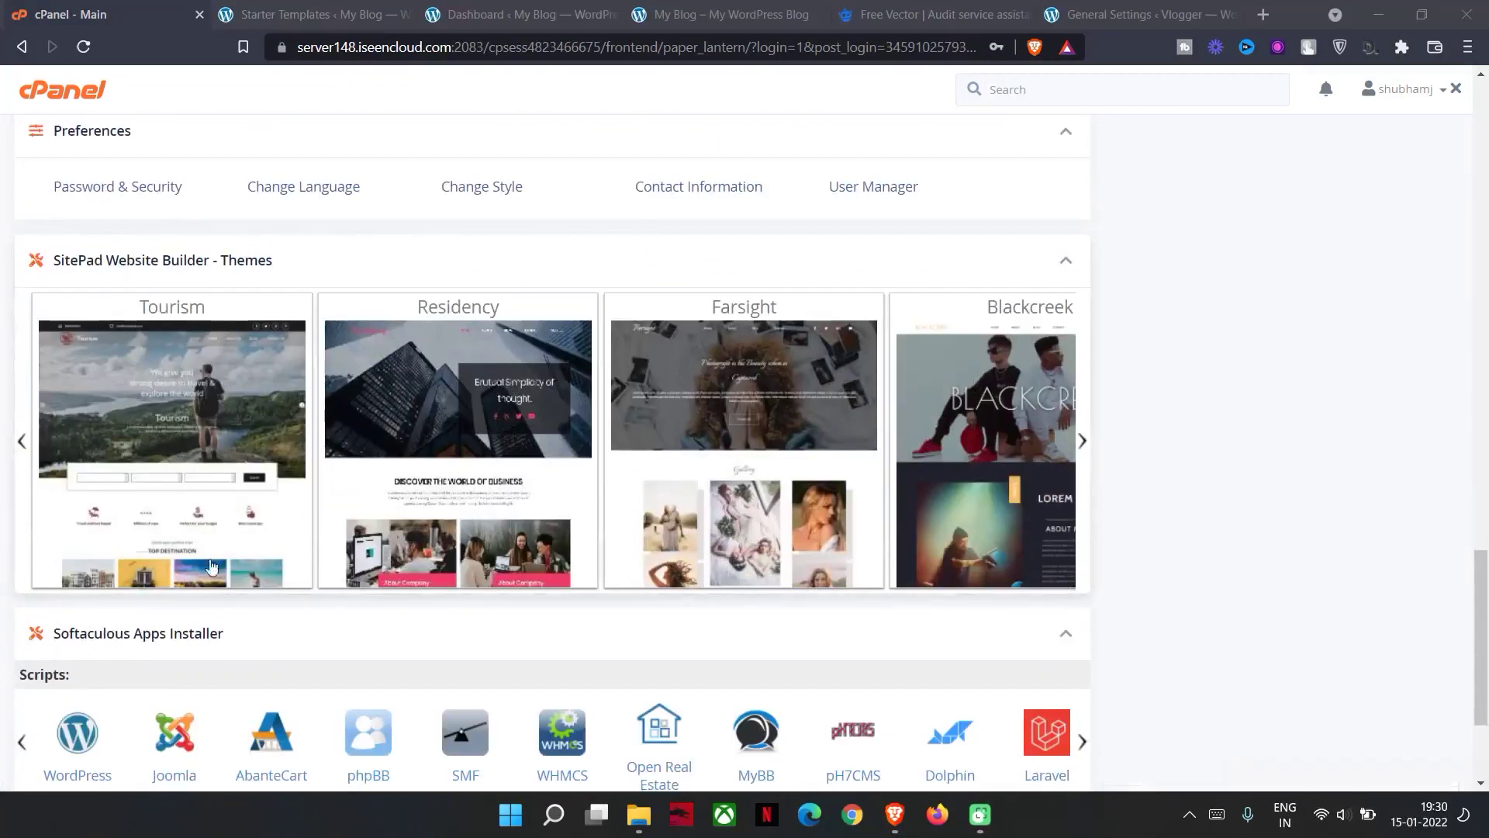
{"action": "left_click", "coordinate": [73, 543]}
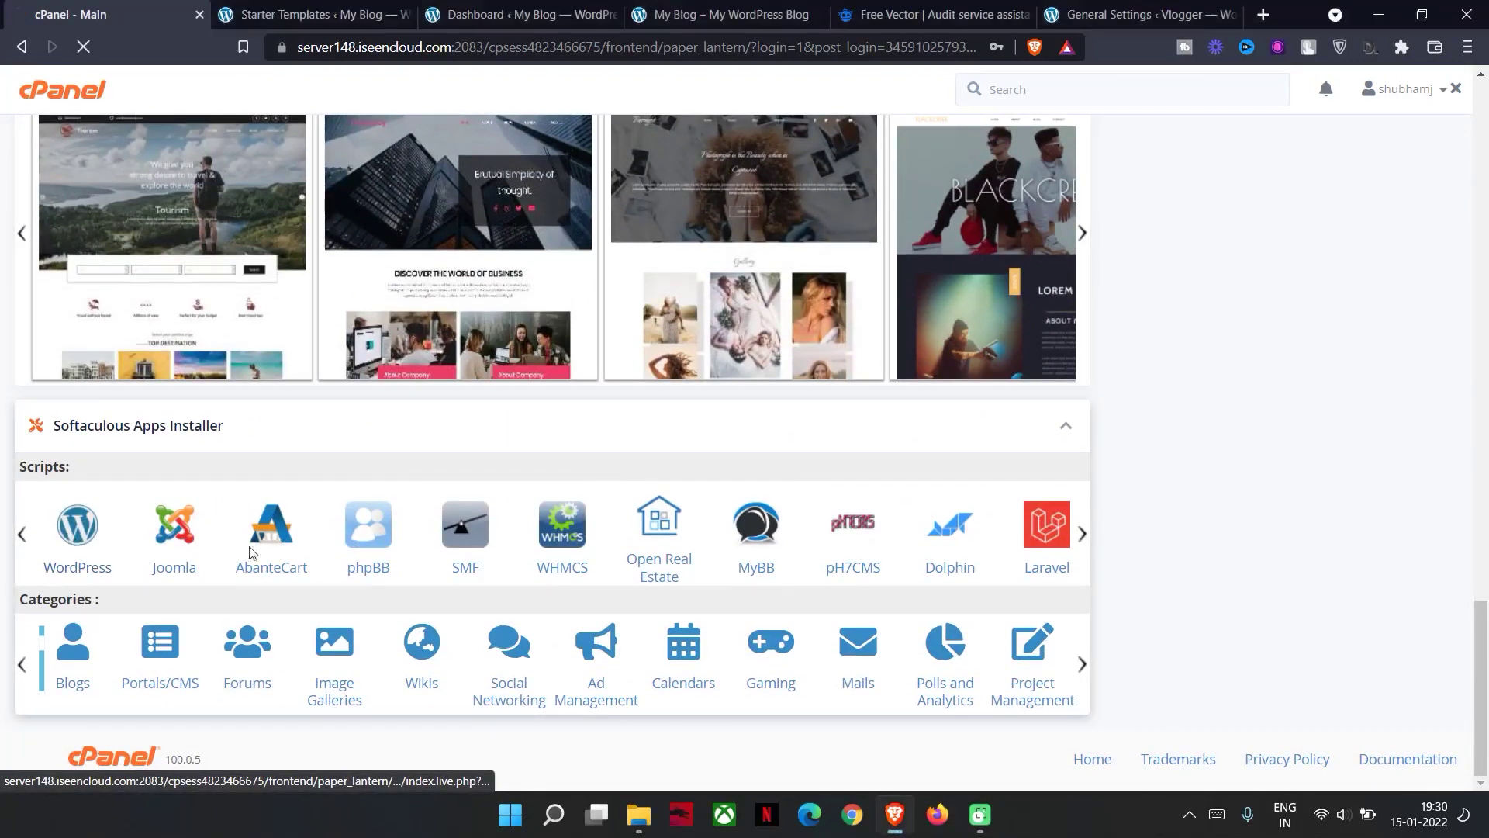
{"action": "scroll", "coordinate": [492, 419], "scroll_direction": "down", "scroll_amount": 5}
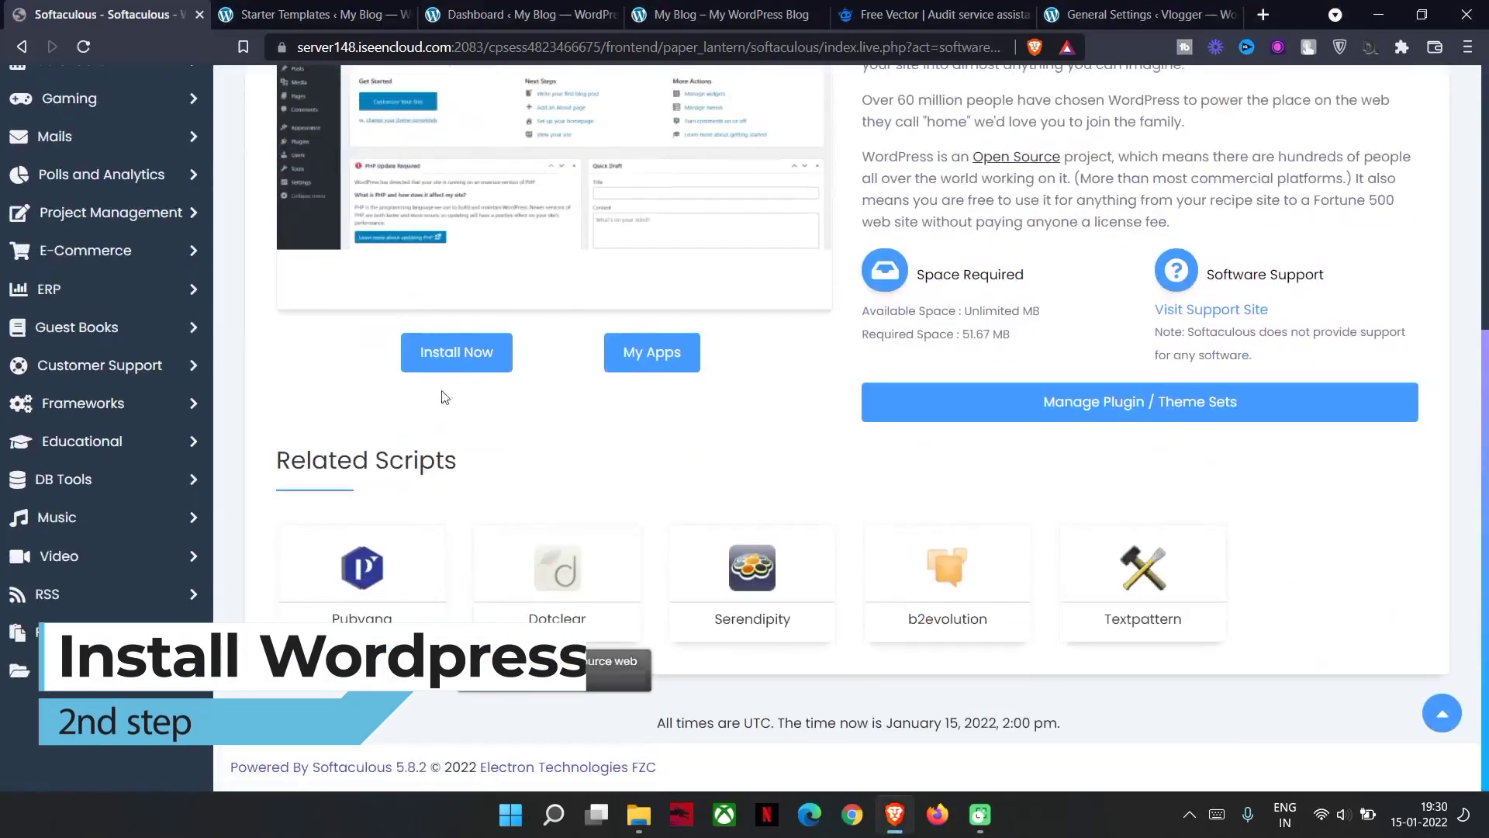
{"action": "left_click", "coordinate": [452, 351]}
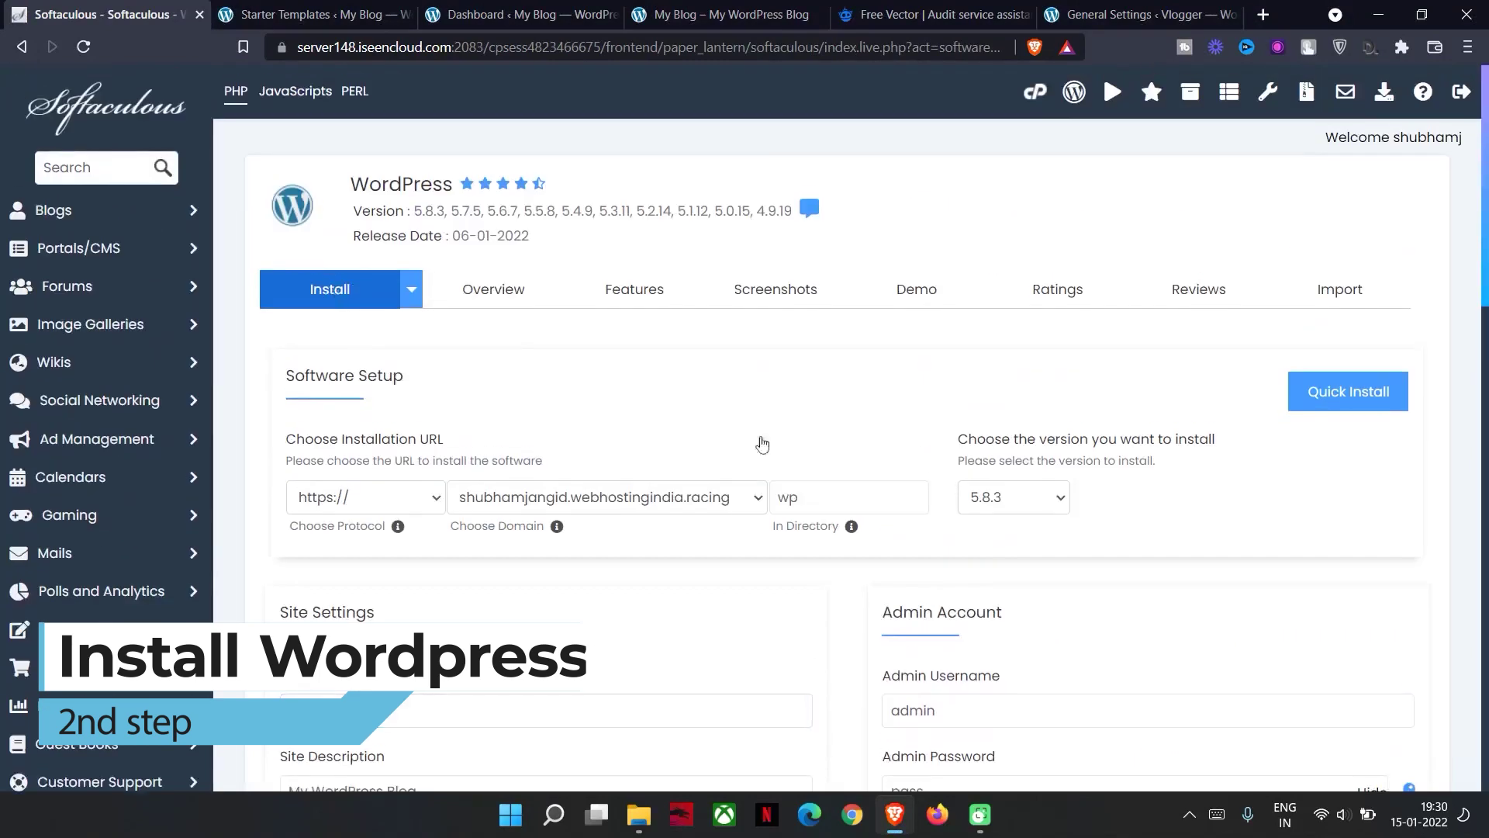
Step: Review the site, admin, database and theme settings in the setup form and install WordPress with the default values
{"action": "scroll", "coordinate": [1381, 780], "scroll_direction": "up", "scroll_amount": 2}
{"action": "scroll", "coordinate": [475, 512], "scroll_direction": "down", "scroll_amount": 4}
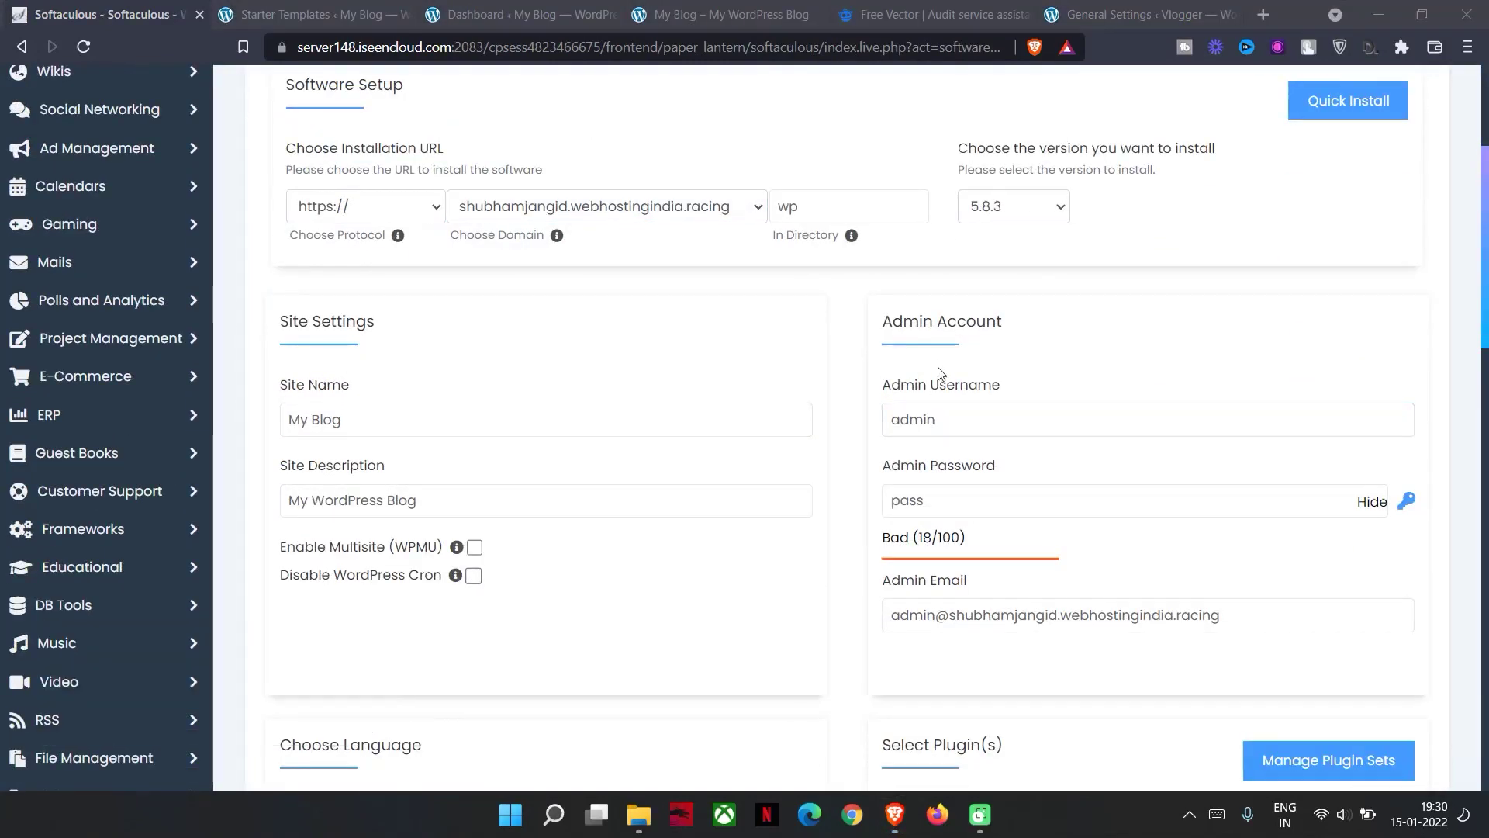
{"action": "scroll", "coordinate": [657, 373], "scroll_direction": "down", "scroll_amount": 3}
{"action": "scroll", "coordinate": [662, 494], "scroll_direction": "down", "scroll_amount": 8}
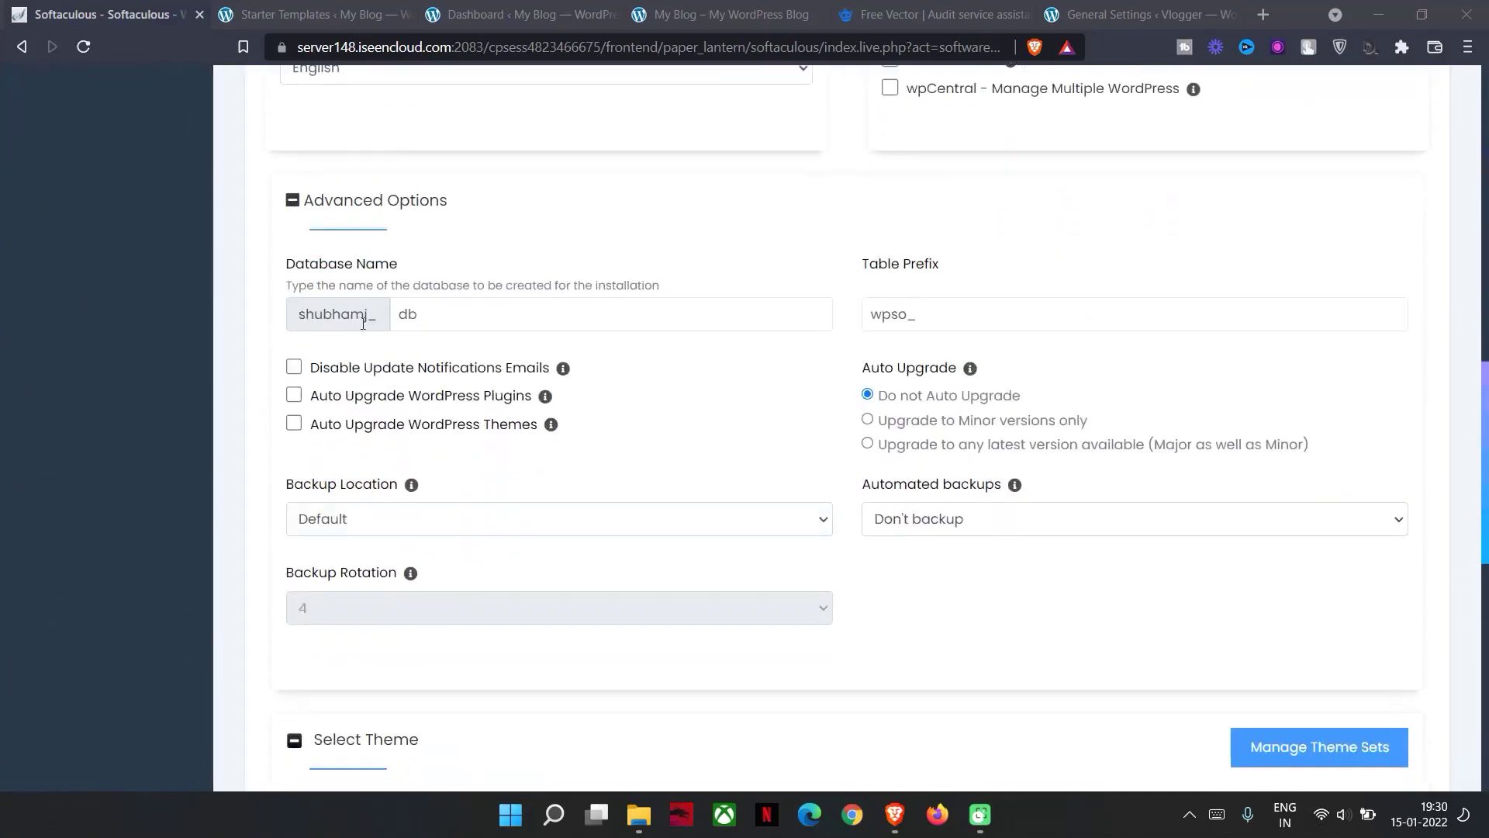
{"action": "scroll", "coordinate": [752, 556], "scroll_direction": "down", "scroll_amount": 11}
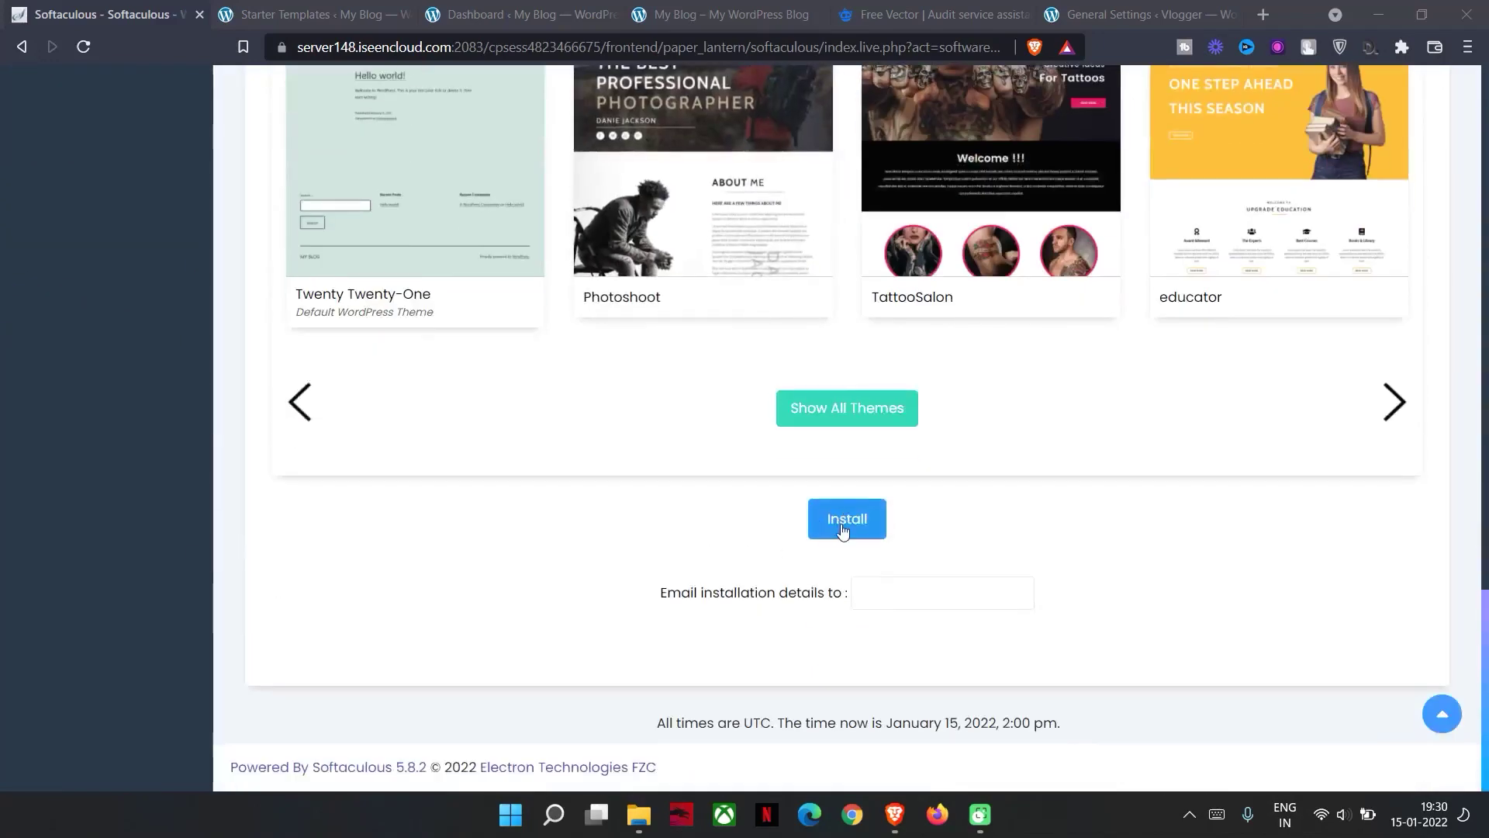
{"action": "left_click", "coordinate": [844, 529]}
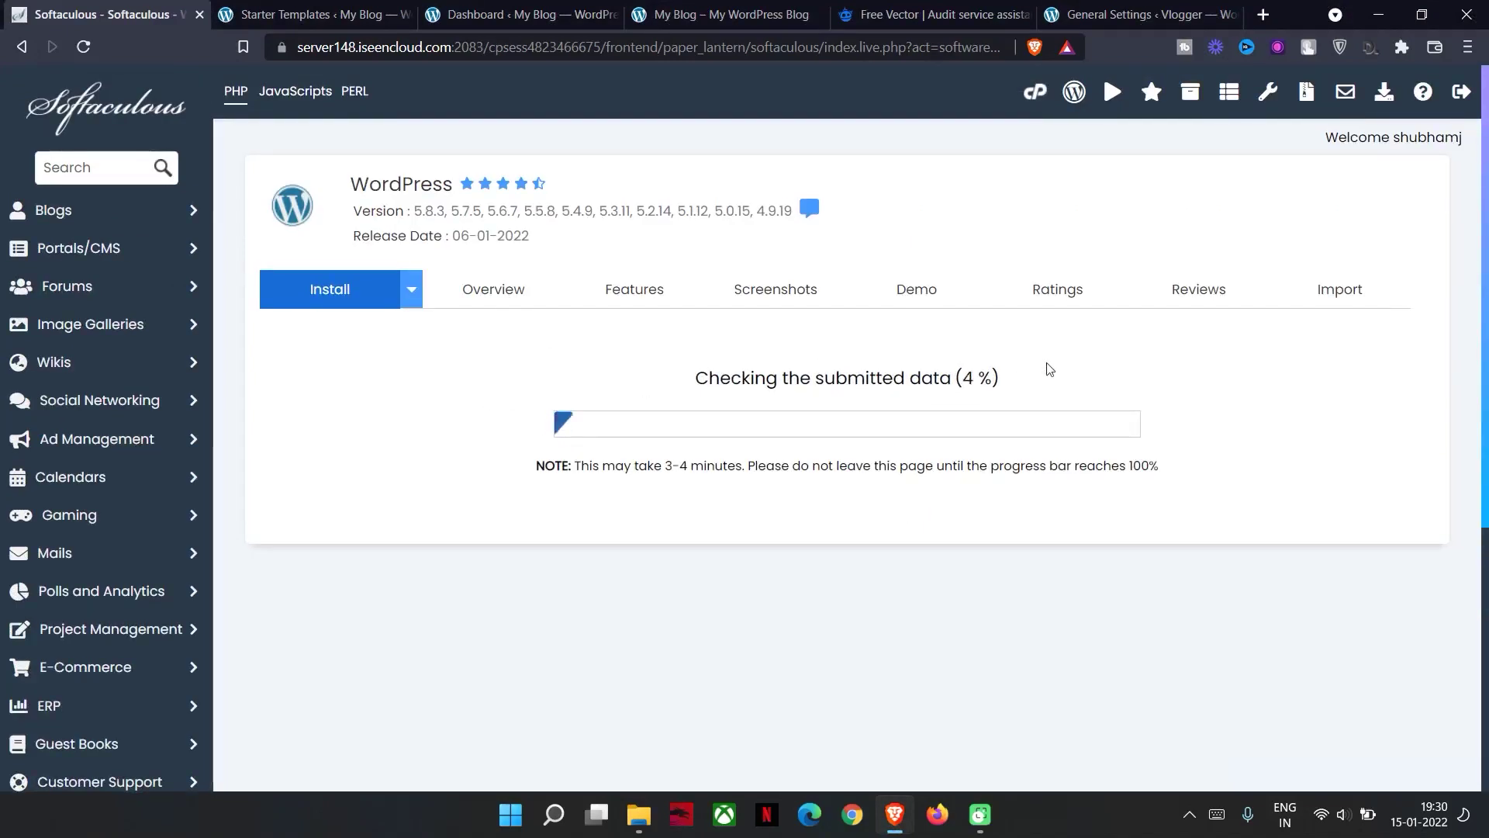
Step: Open the newly installed WordPress site in a separate browser tab and go back to the previous tab
{"action": "scroll", "coordinate": [308, 368], "scroll_direction": "down", "scroll_amount": 1}
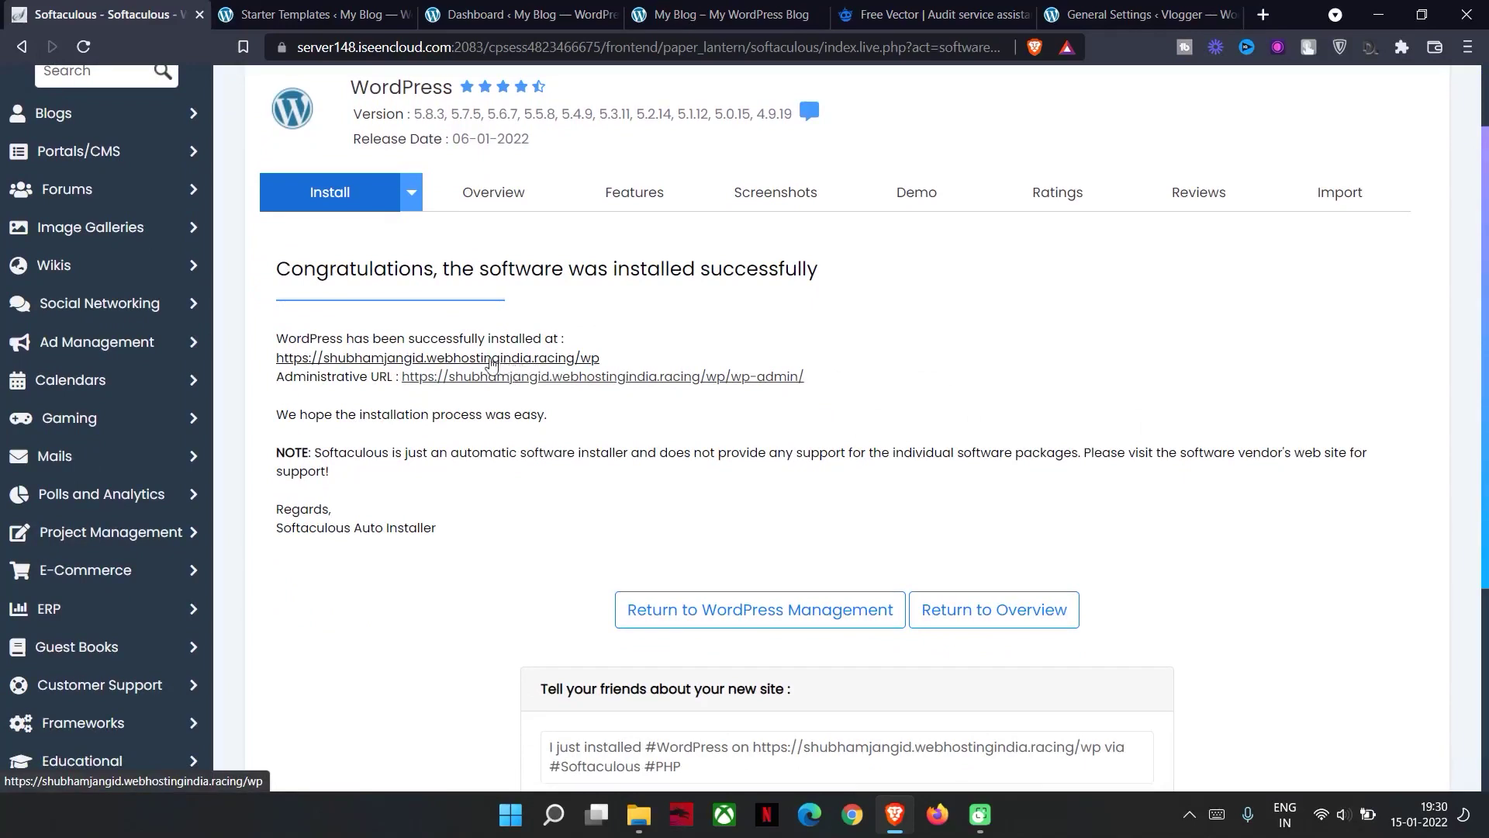
{"action": "right_click", "coordinate": [484, 363]}
{"action": "left_click", "coordinate": [507, 375]}
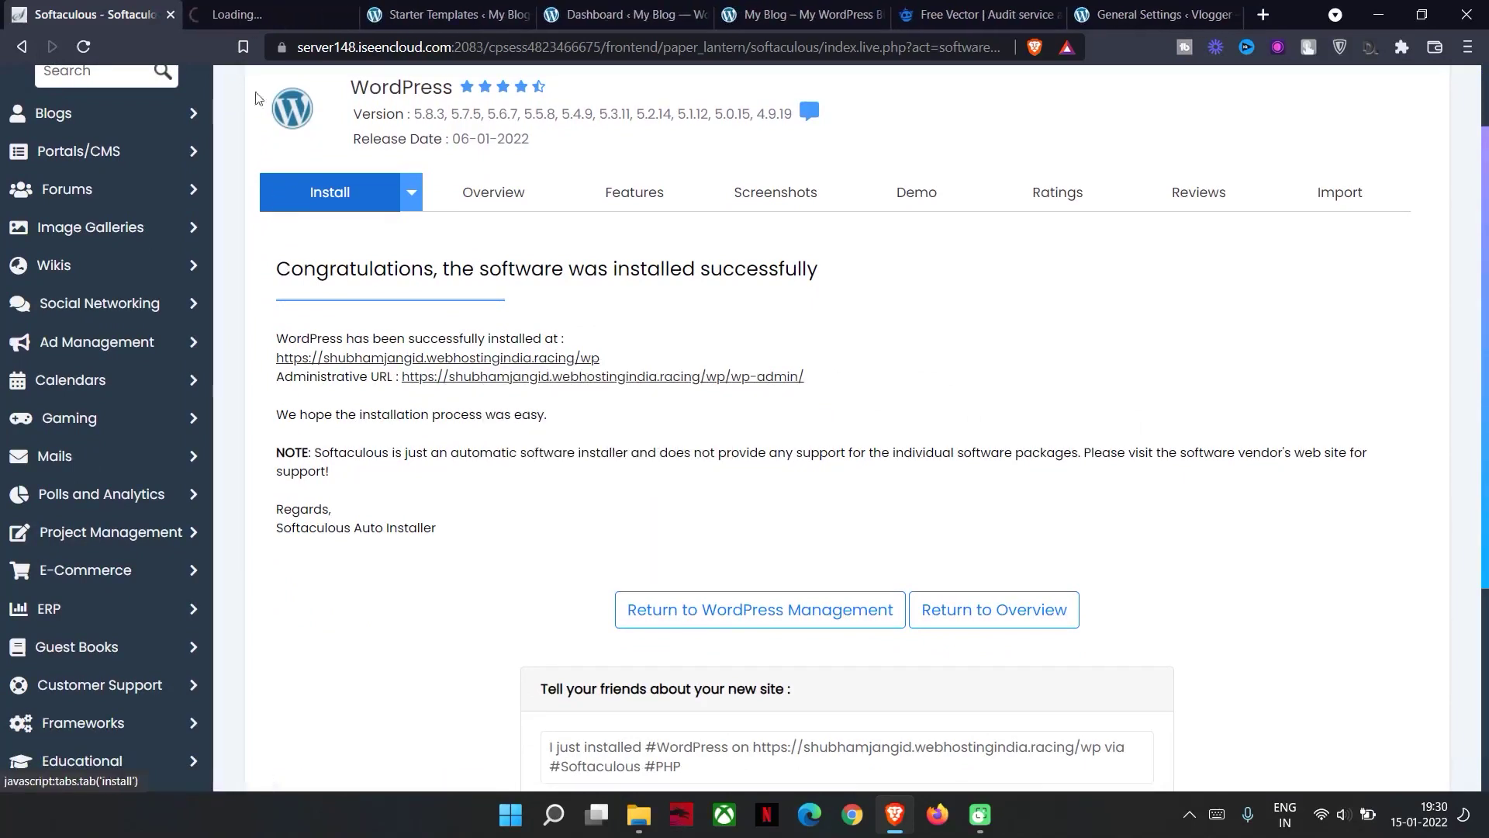
{"action": "left_click", "coordinate": [243, 15]}
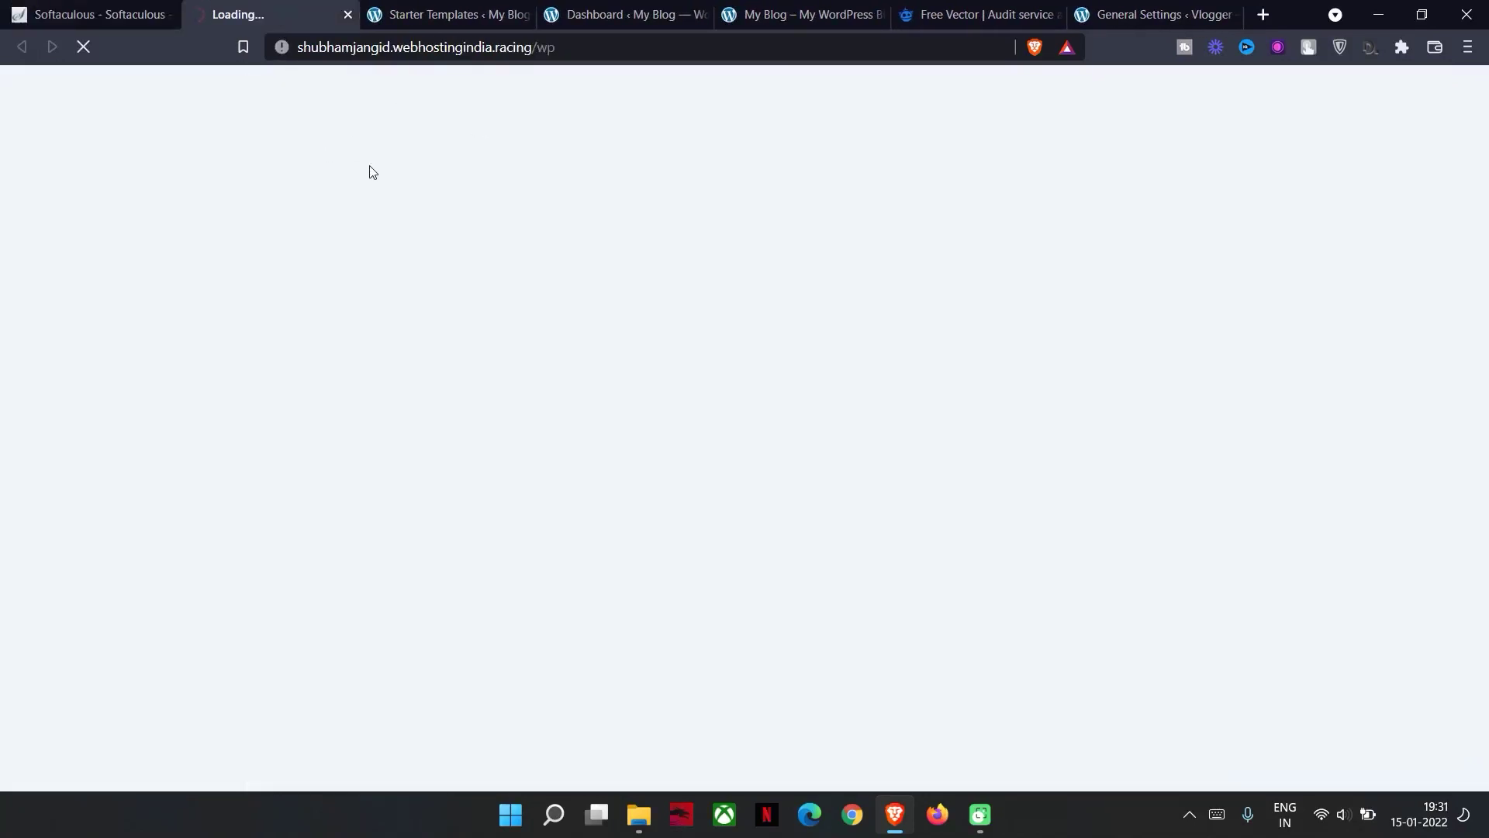
{"action": "key", "text": "ctrl+shift+Tab"}
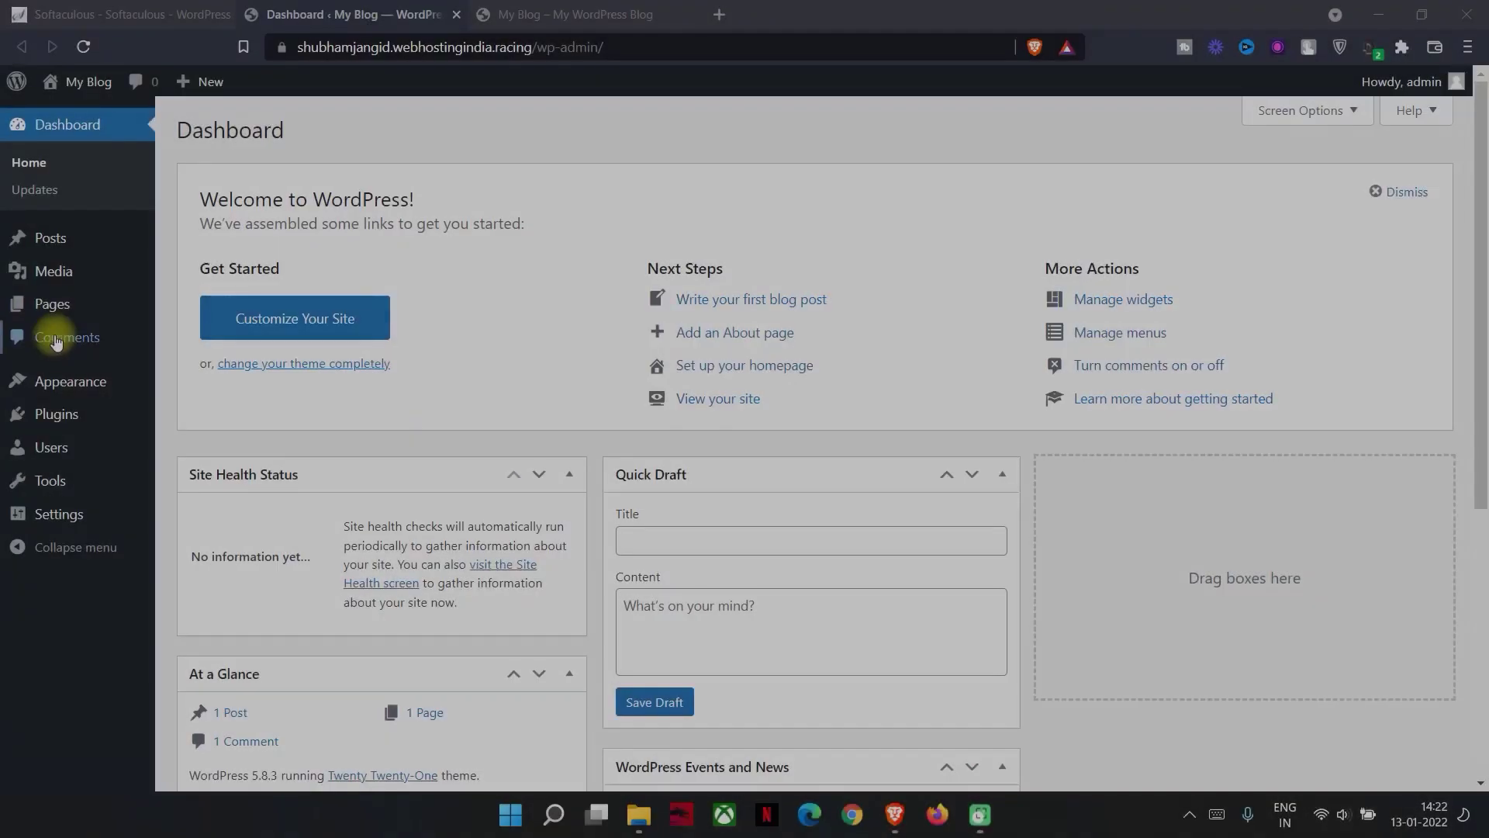
Step: Open the plugin upload form in the WordPress dashboard and choose the astra-sites.3.0.25 ZIP archive as the file to install
{"action": "mouse_move", "coordinate": [78, 415]}
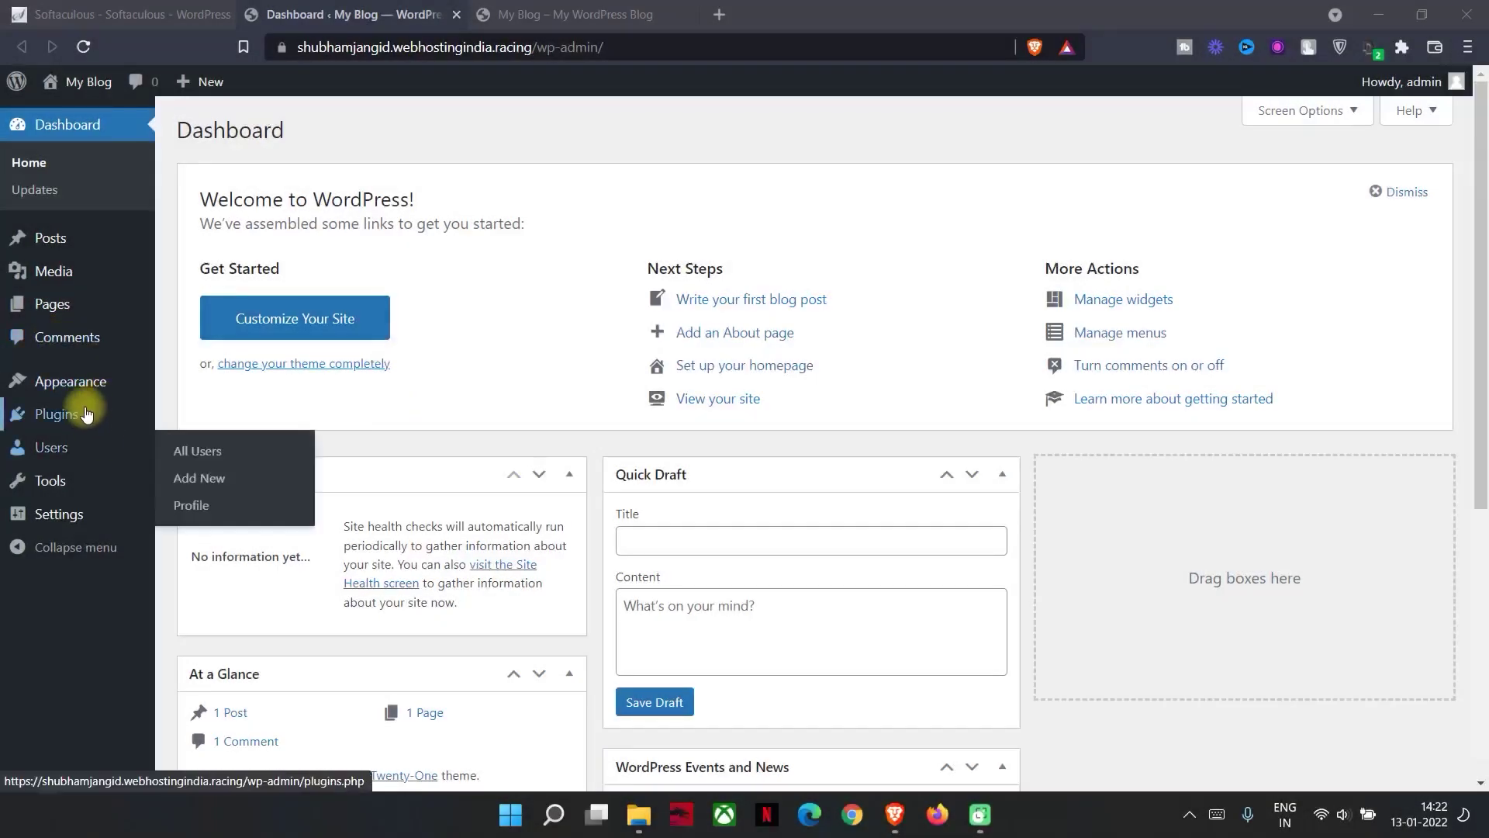
{"action": "left_click", "coordinate": [187, 418]}
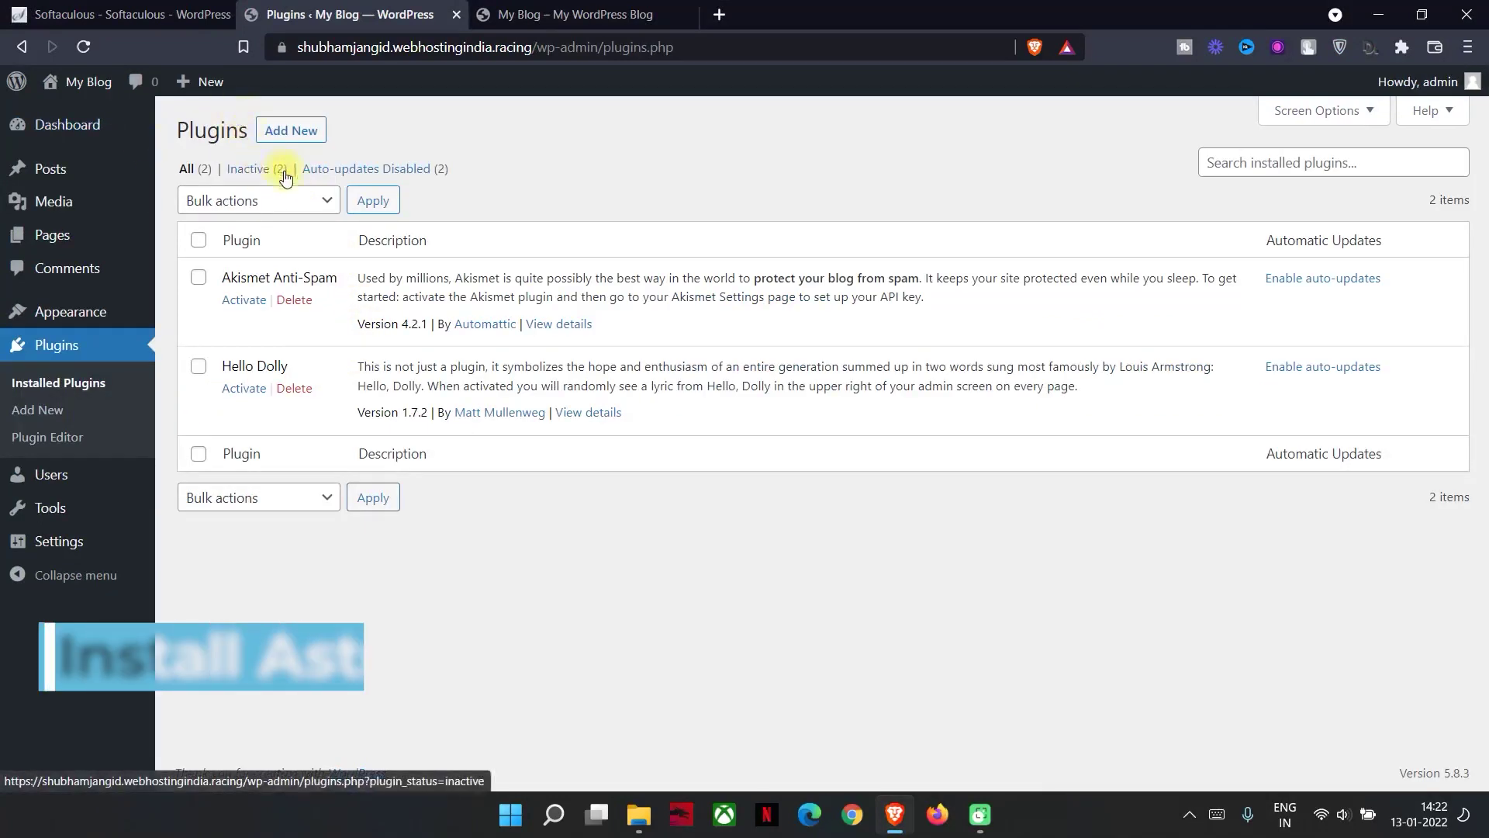
{"action": "left_click", "coordinate": [305, 137]}
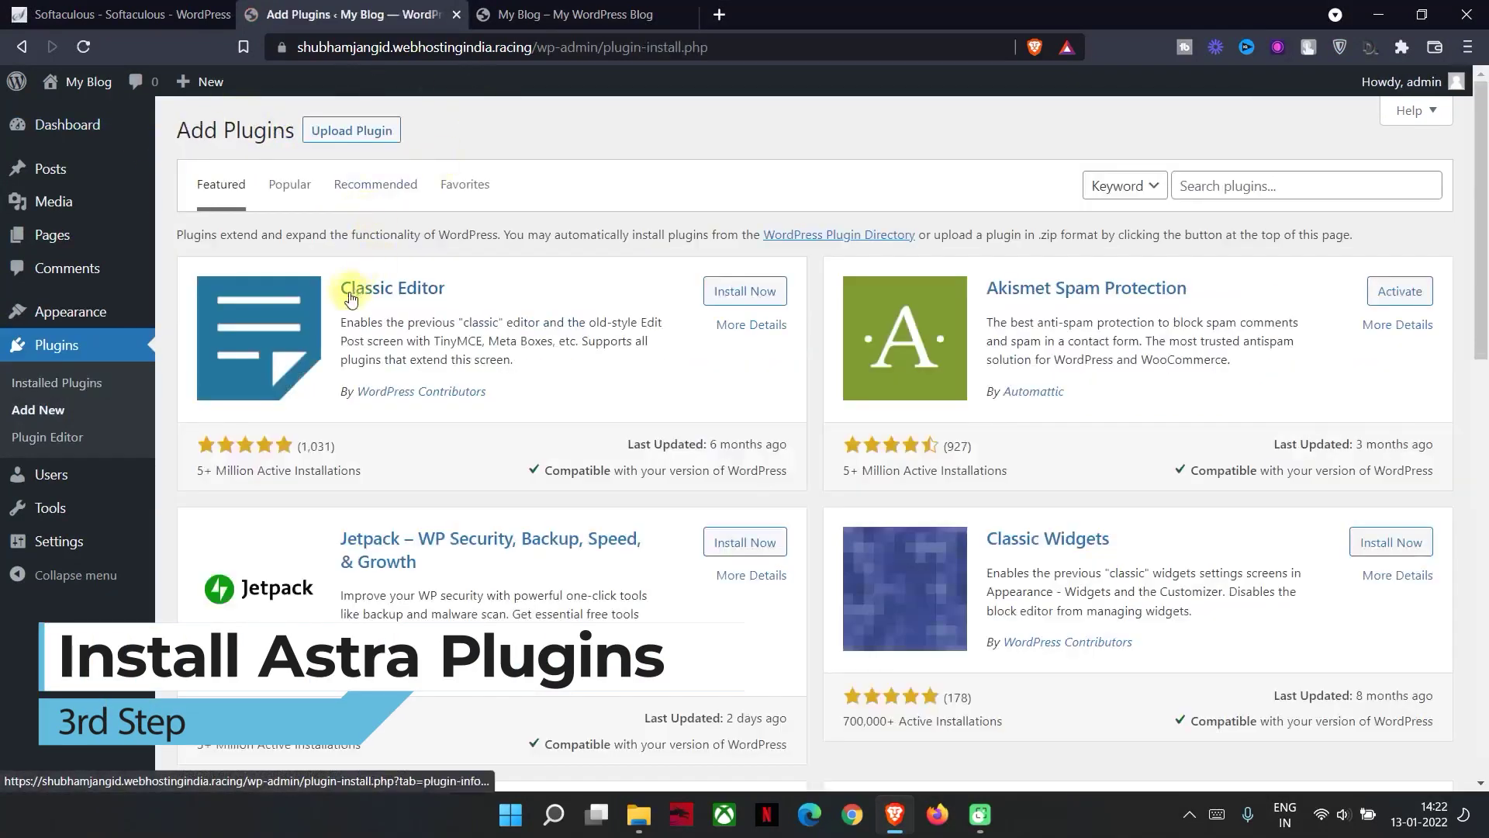
{"action": "left_click", "coordinate": [351, 144]}
{"action": "left_click", "coordinate": [675, 309]}
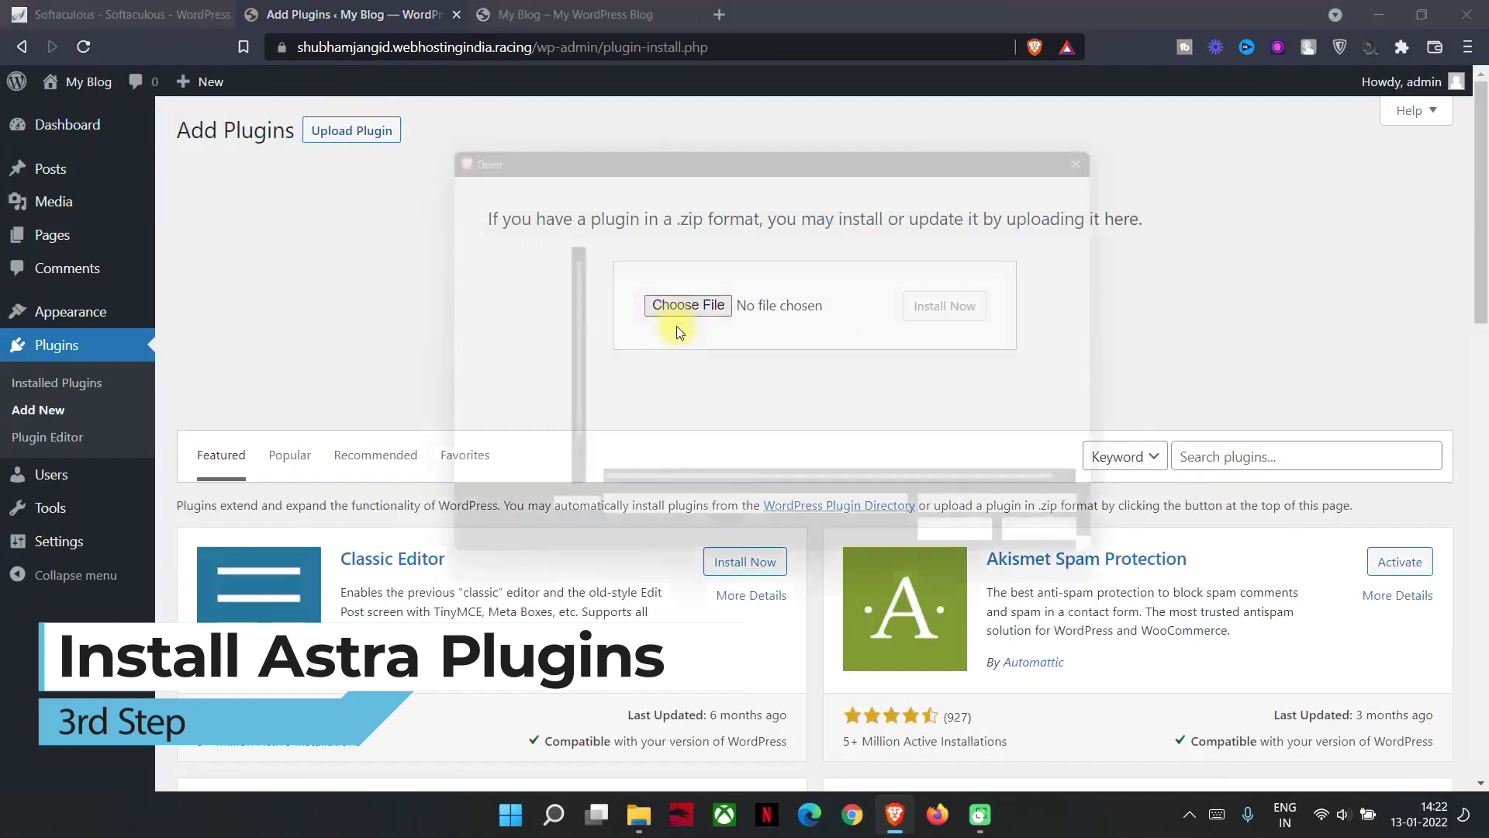
{"action": "left_click", "coordinate": [618, 278]}
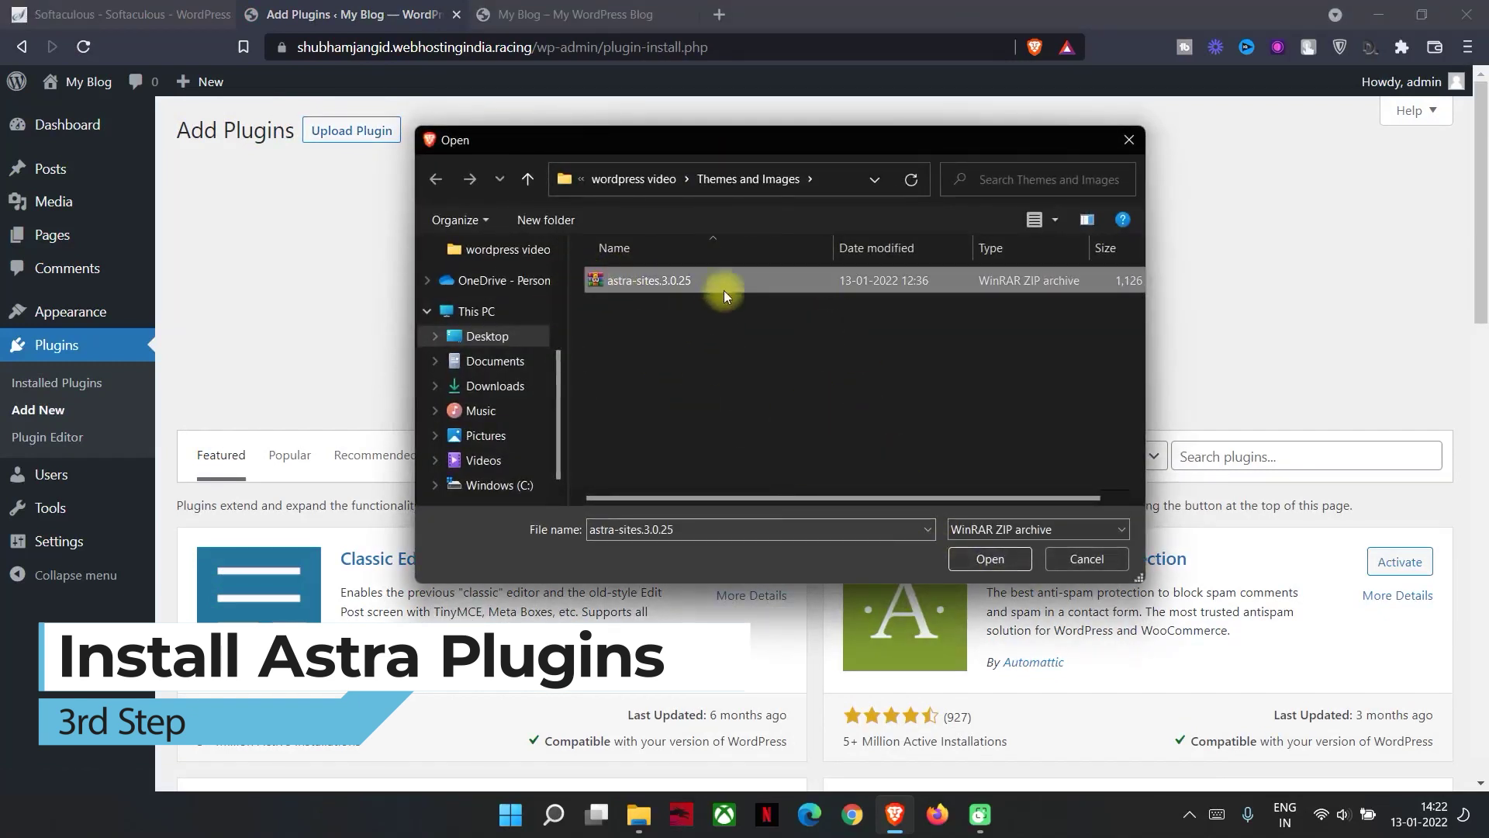
{"action": "left_click", "coordinate": [985, 562]}
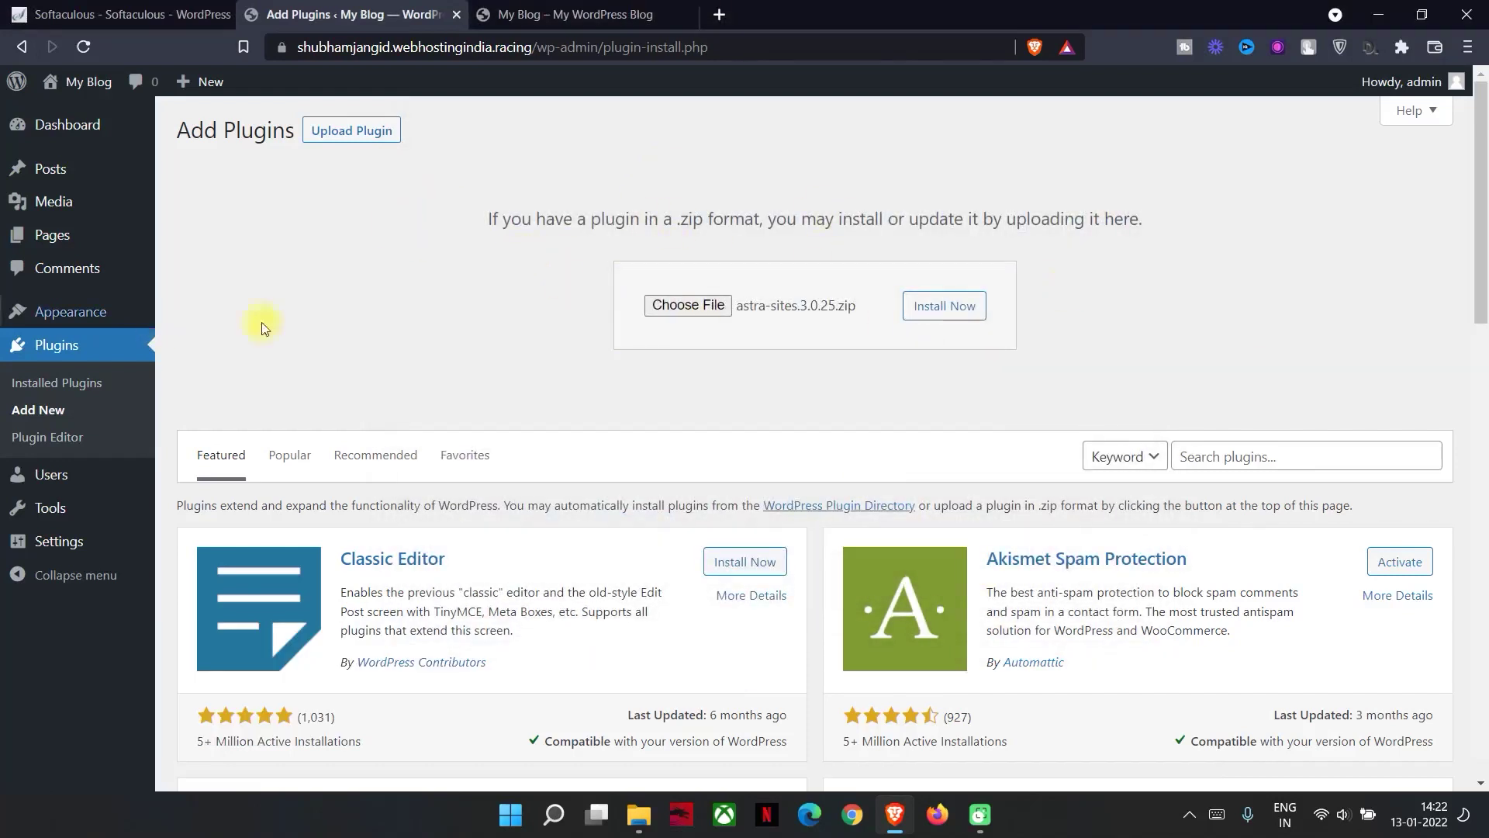
Step: Install the uploaded astra-sites.3.0.25.zip plugin and activate it once the installation has finished
{"action": "left_click", "coordinate": [947, 312]}
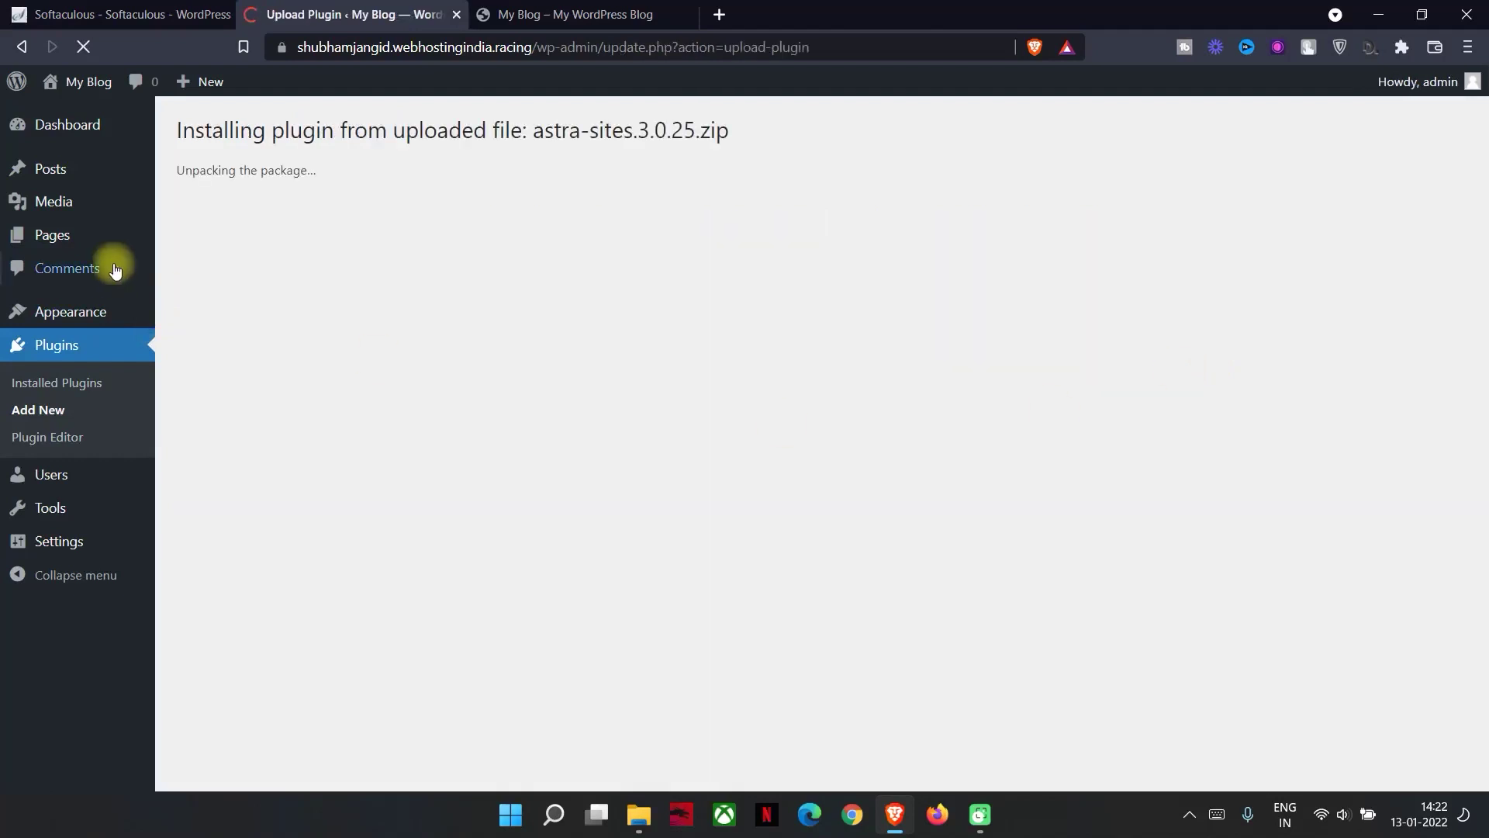
{"action": "left_click_drag", "start_coordinate": [161, 183], "coordinate": [453, 177]}
{"action": "left_click", "coordinate": [709, 318]}
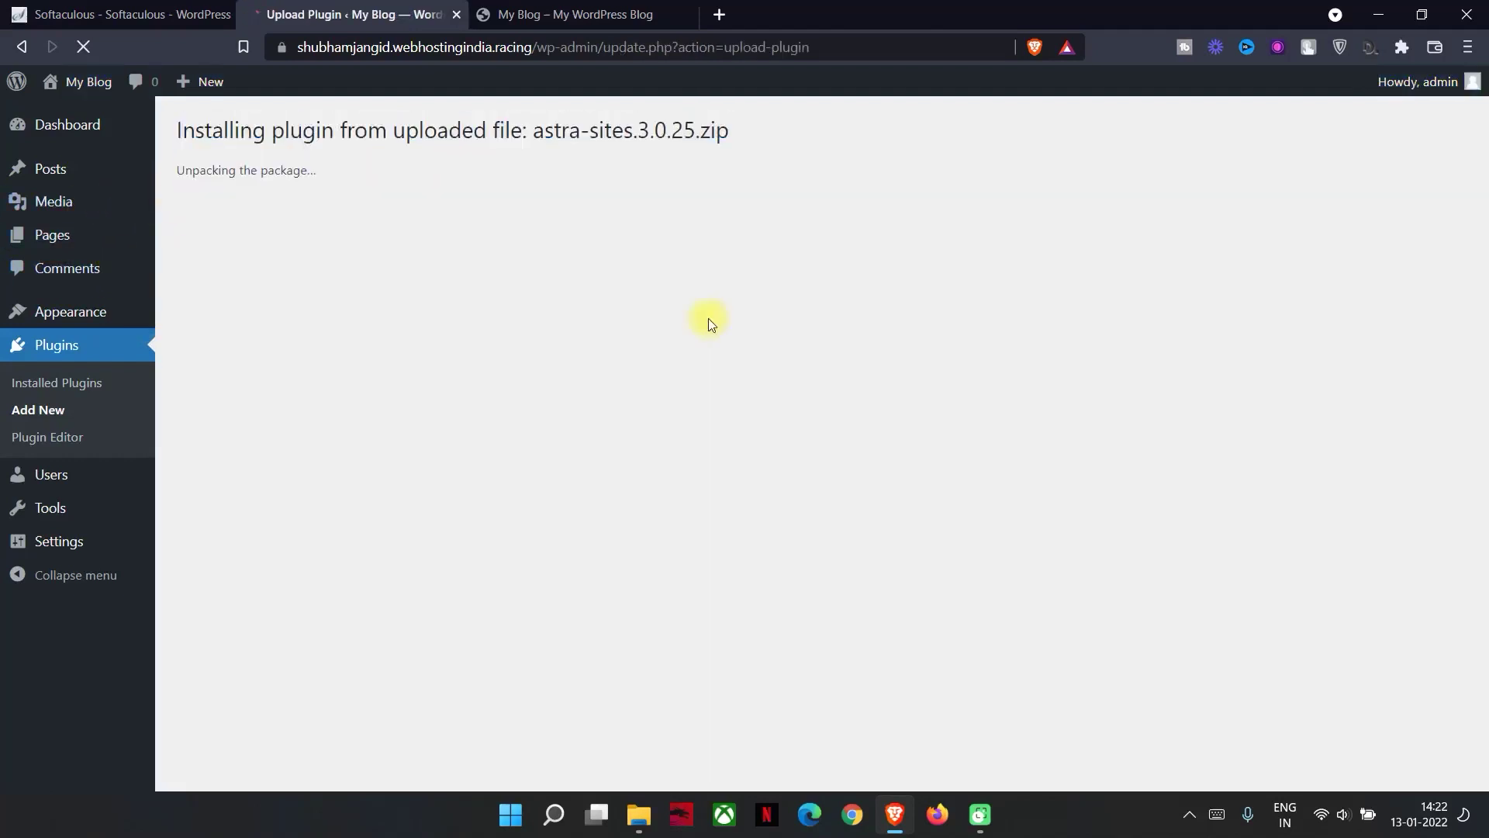
{"action": "left_click_drag", "start_coordinate": [637, 246], "coordinate": [39, 179]}
{"action": "left_click", "coordinate": [476, 238]}
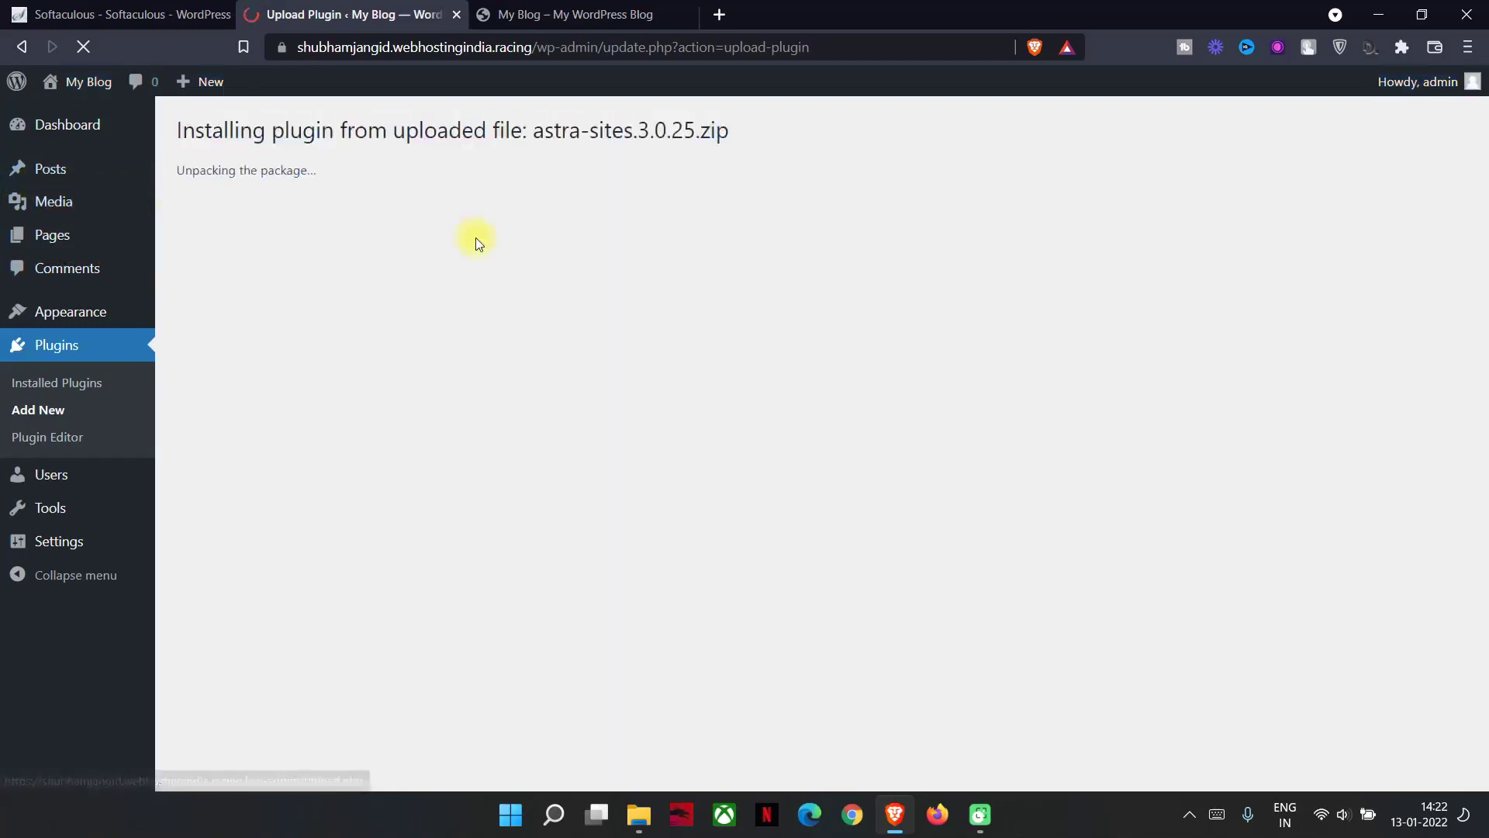
{"action": "left_click_drag", "start_coordinate": [476, 238], "coordinate": [199, 166]}
{"action": "left_click", "coordinate": [390, 192]}
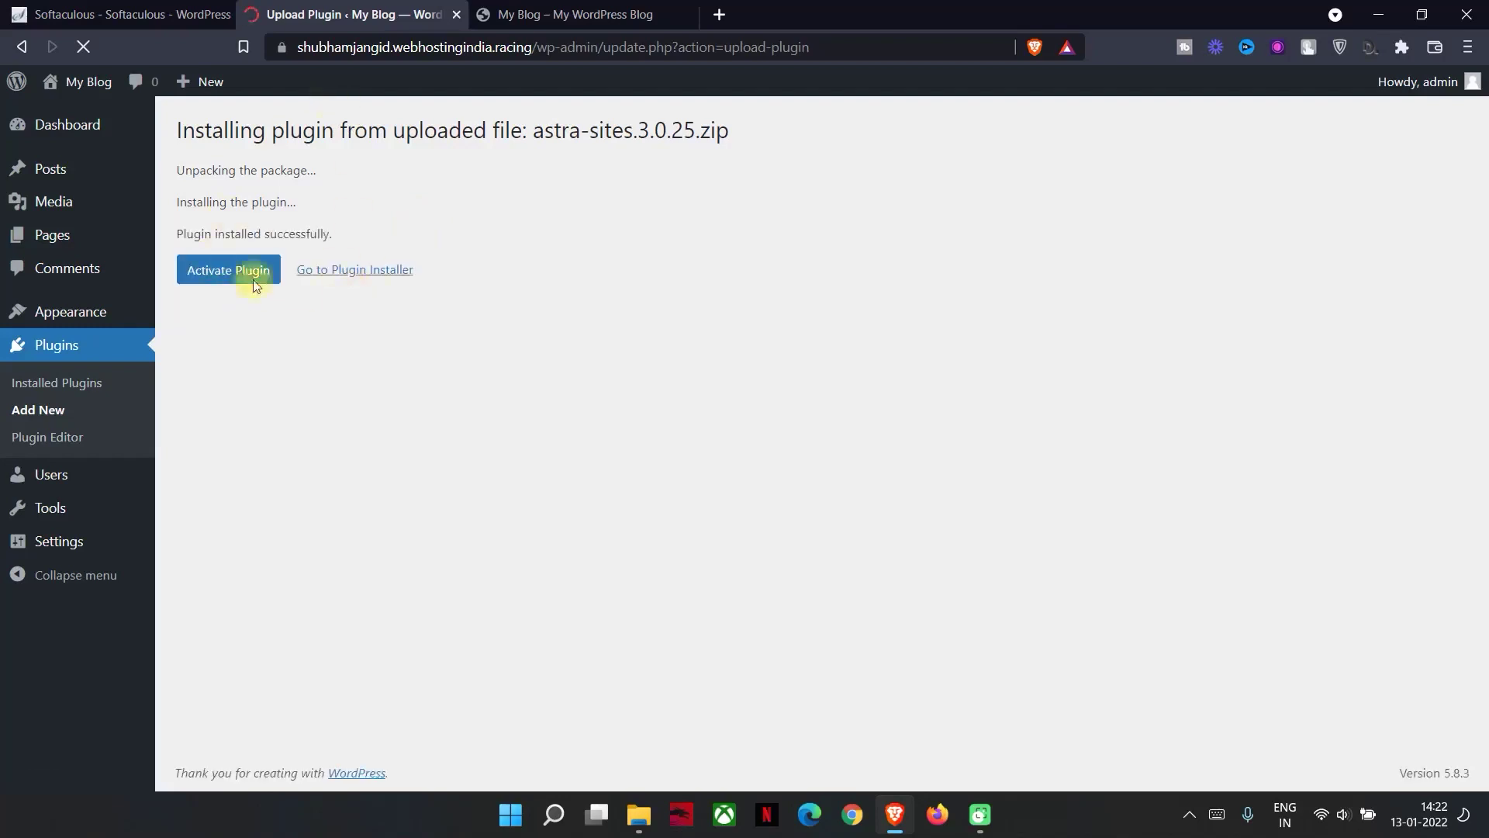
{"action": "left_click", "coordinate": [230, 282]}
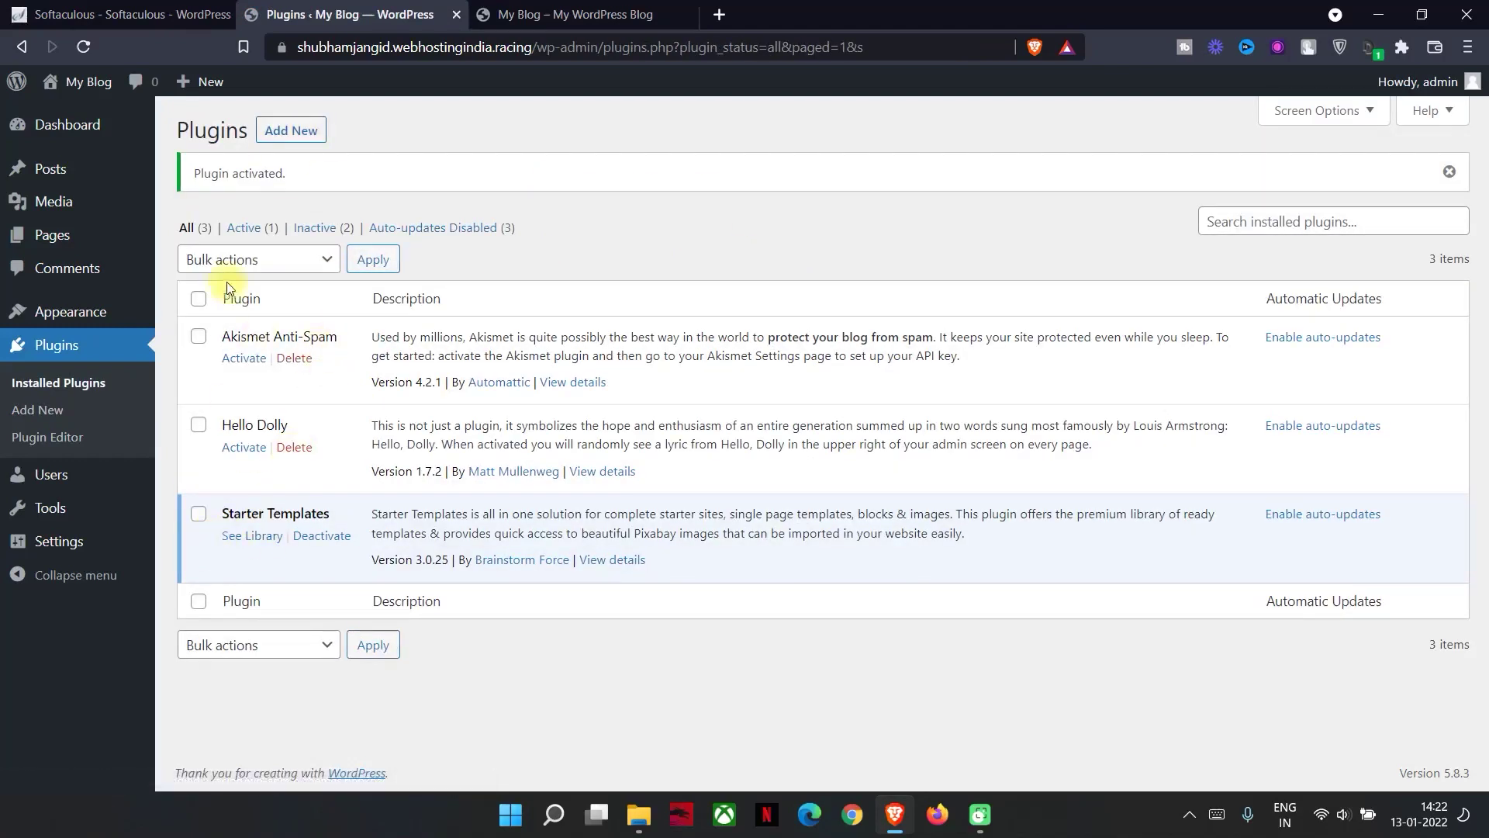
Step: Open the Starter Templates library, start building a website and choose the Tech Startup template
{"action": "left_click", "coordinate": [242, 543]}
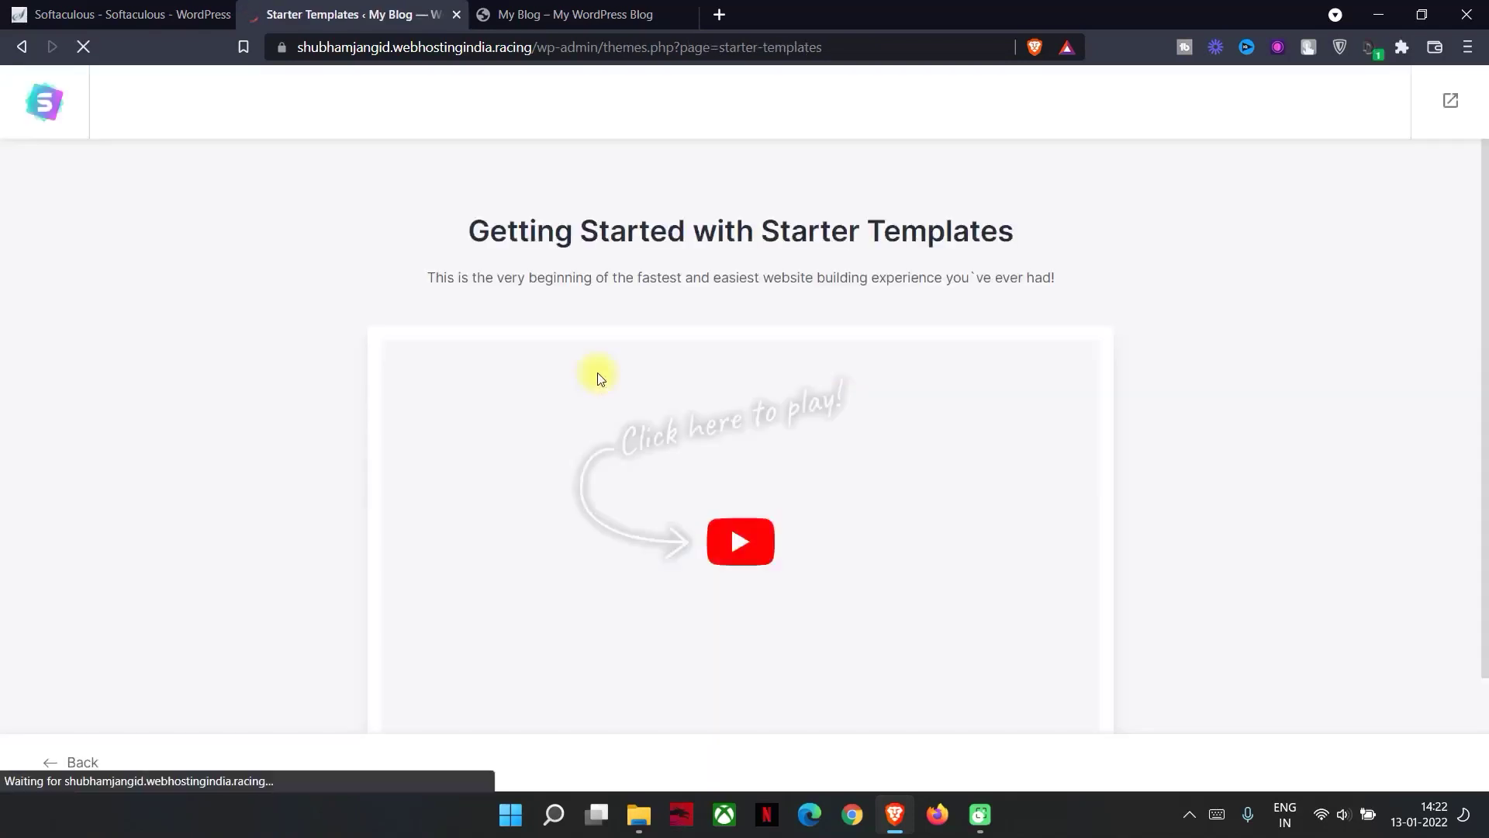
{"action": "scroll", "coordinate": [467, 545], "scroll_direction": "down", "scroll_amount": 2}
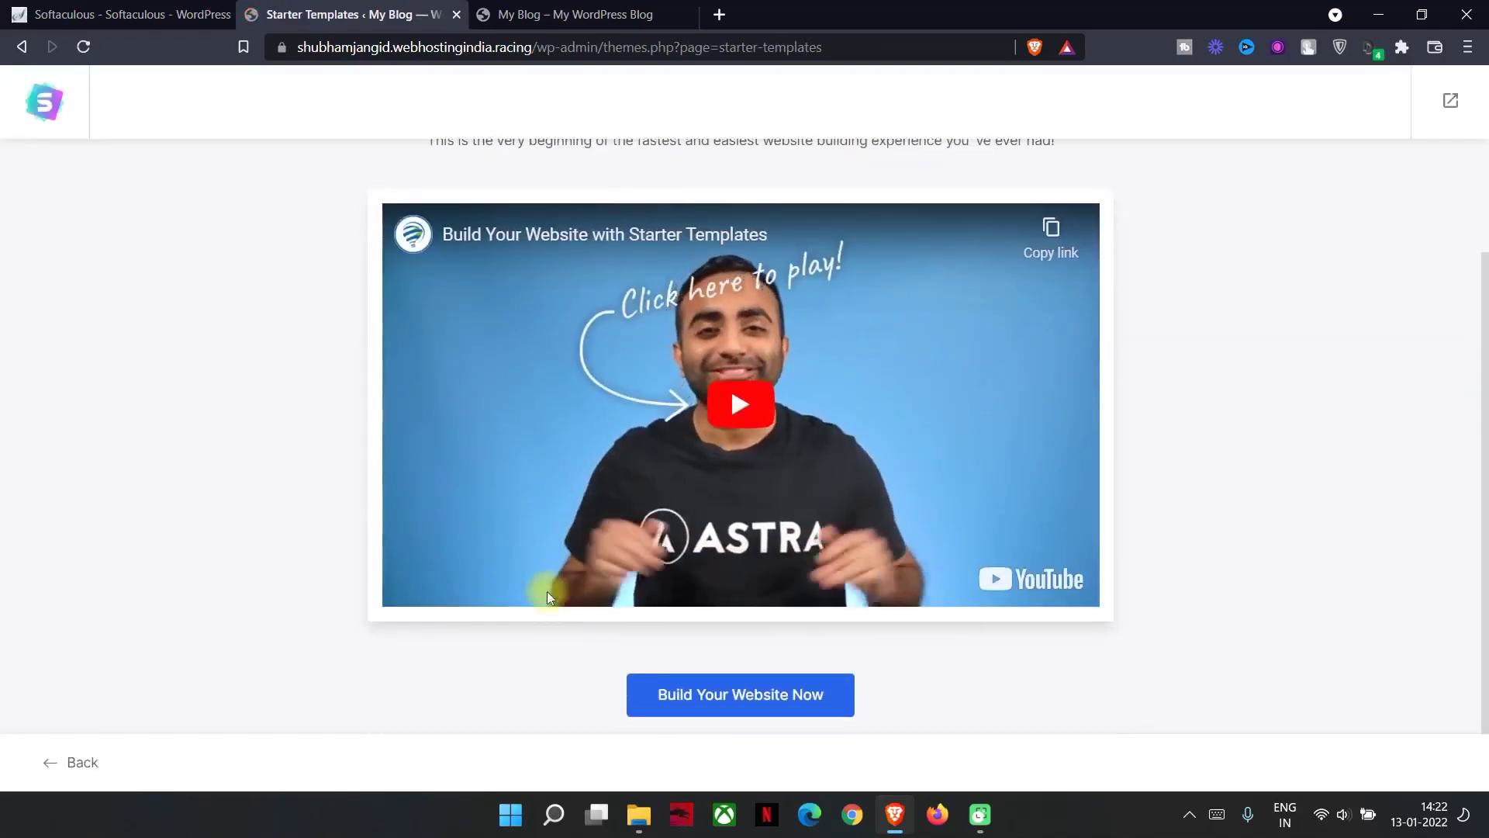
{"action": "left_click", "coordinate": [752, 696]}
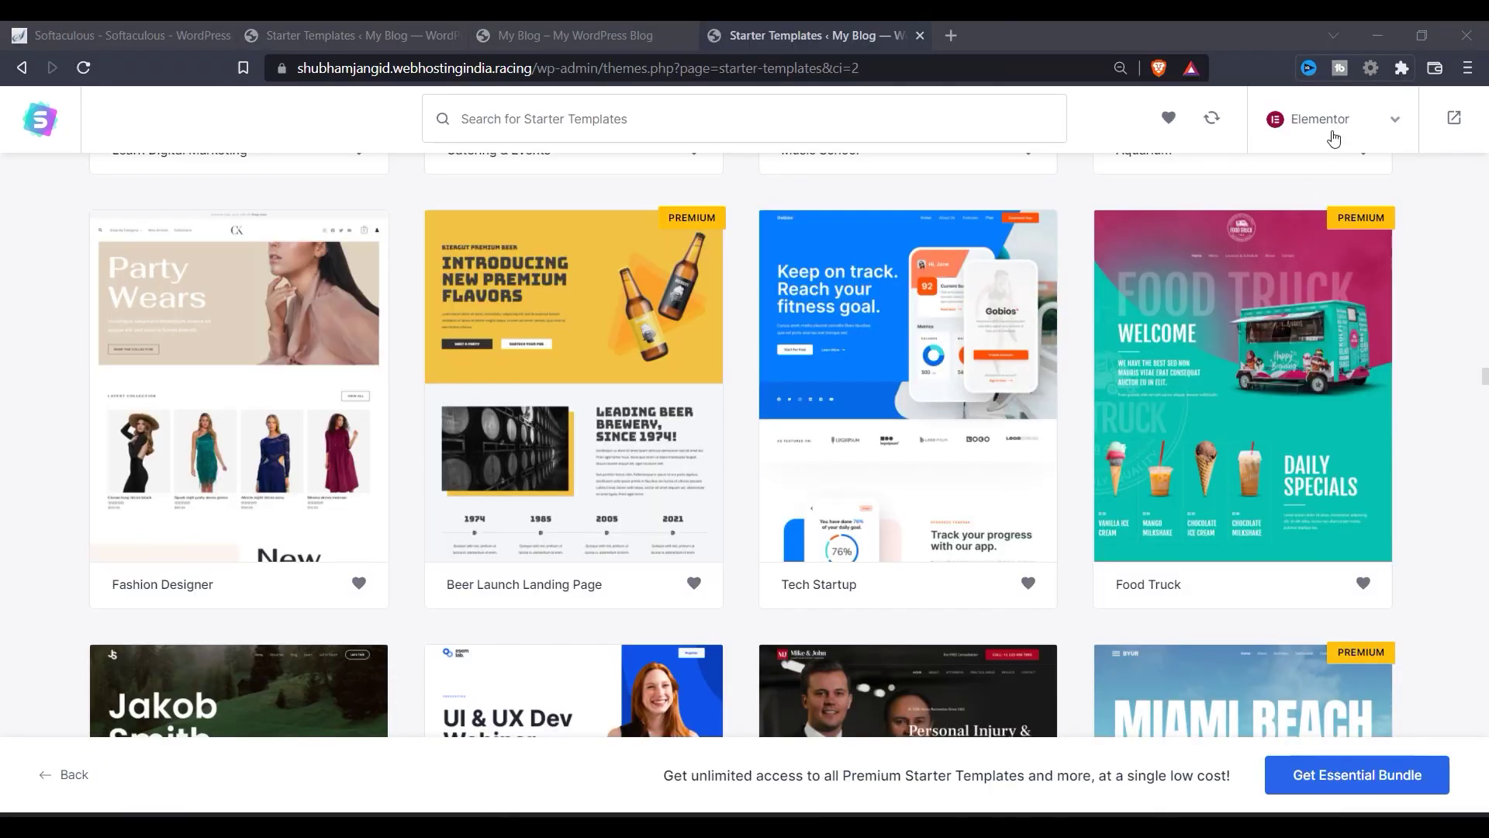
{"action": "left_click", "coordinate": [860, 365]}
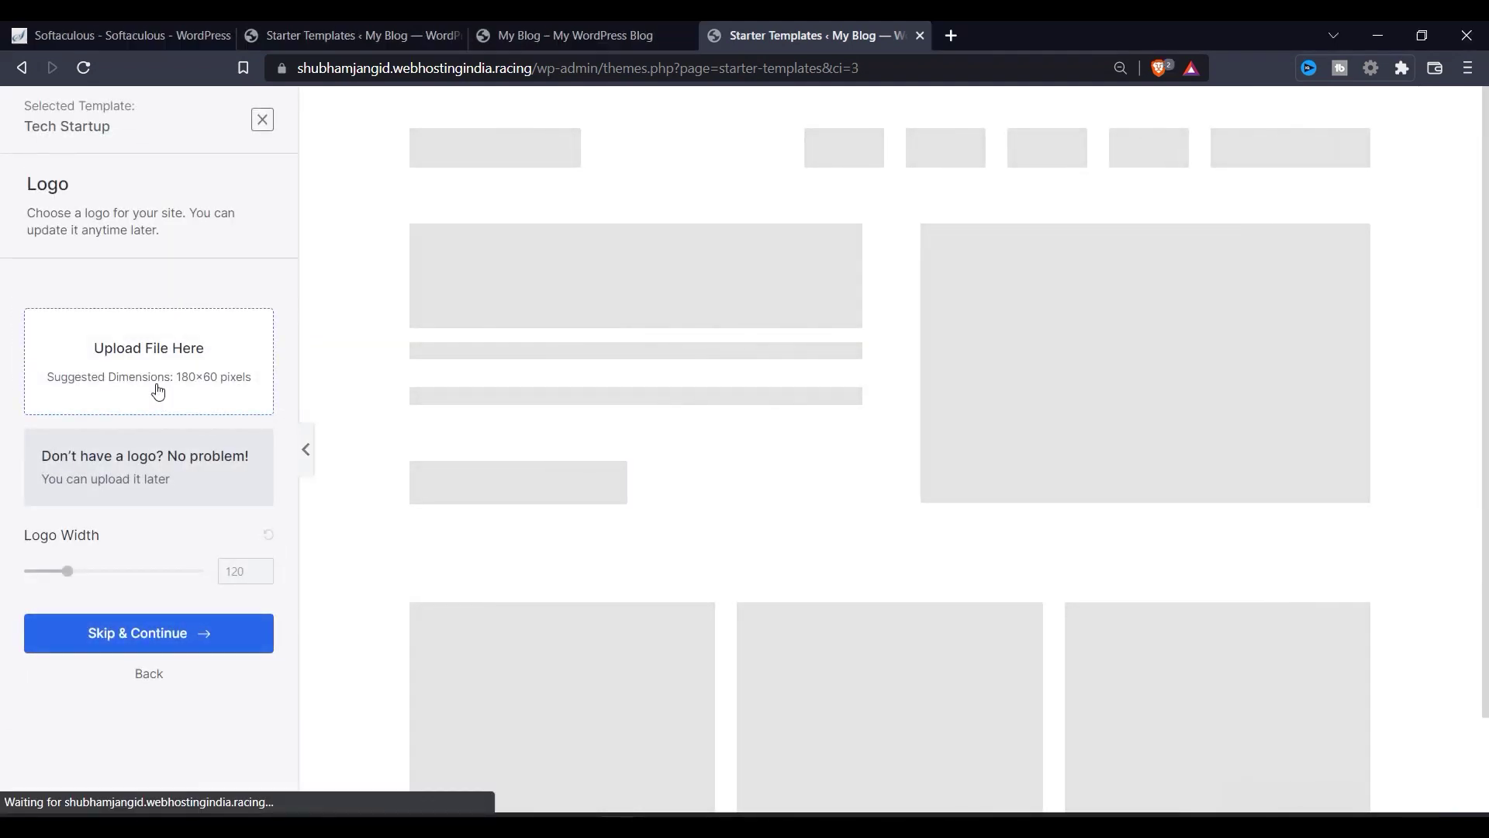
Step: Skip the logo upload and continue with the template's default colors and Inter / Roboto fonts
{"action": "scroll", "coordinate": [815, 446], "scroll_direction": "down", "scroll_amount": 2}
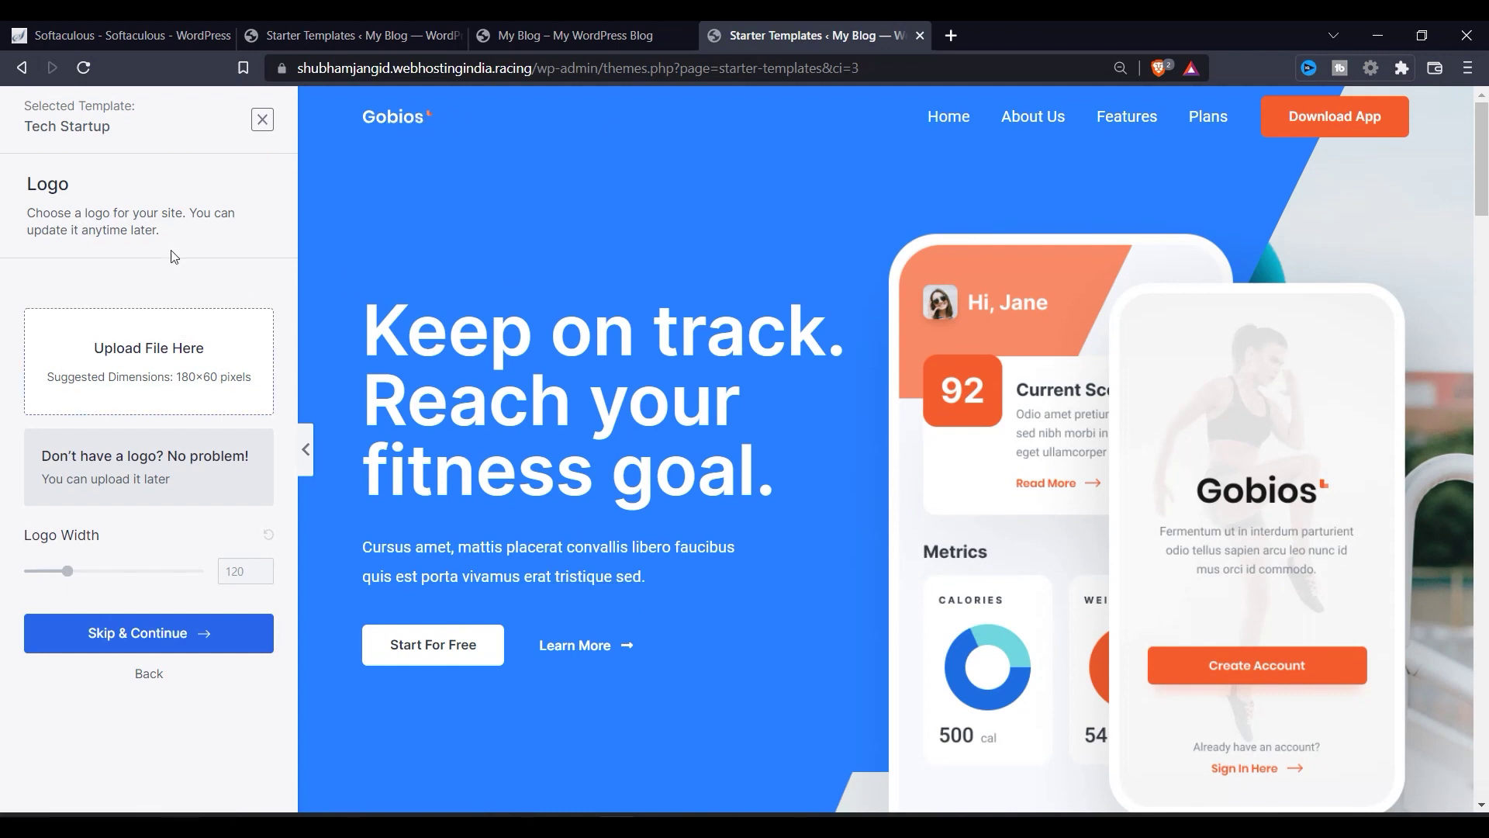
{"action": "left_click", "coordinate": [128, 636]}
{"action": "left_click", "coordinate": [82, 392]}
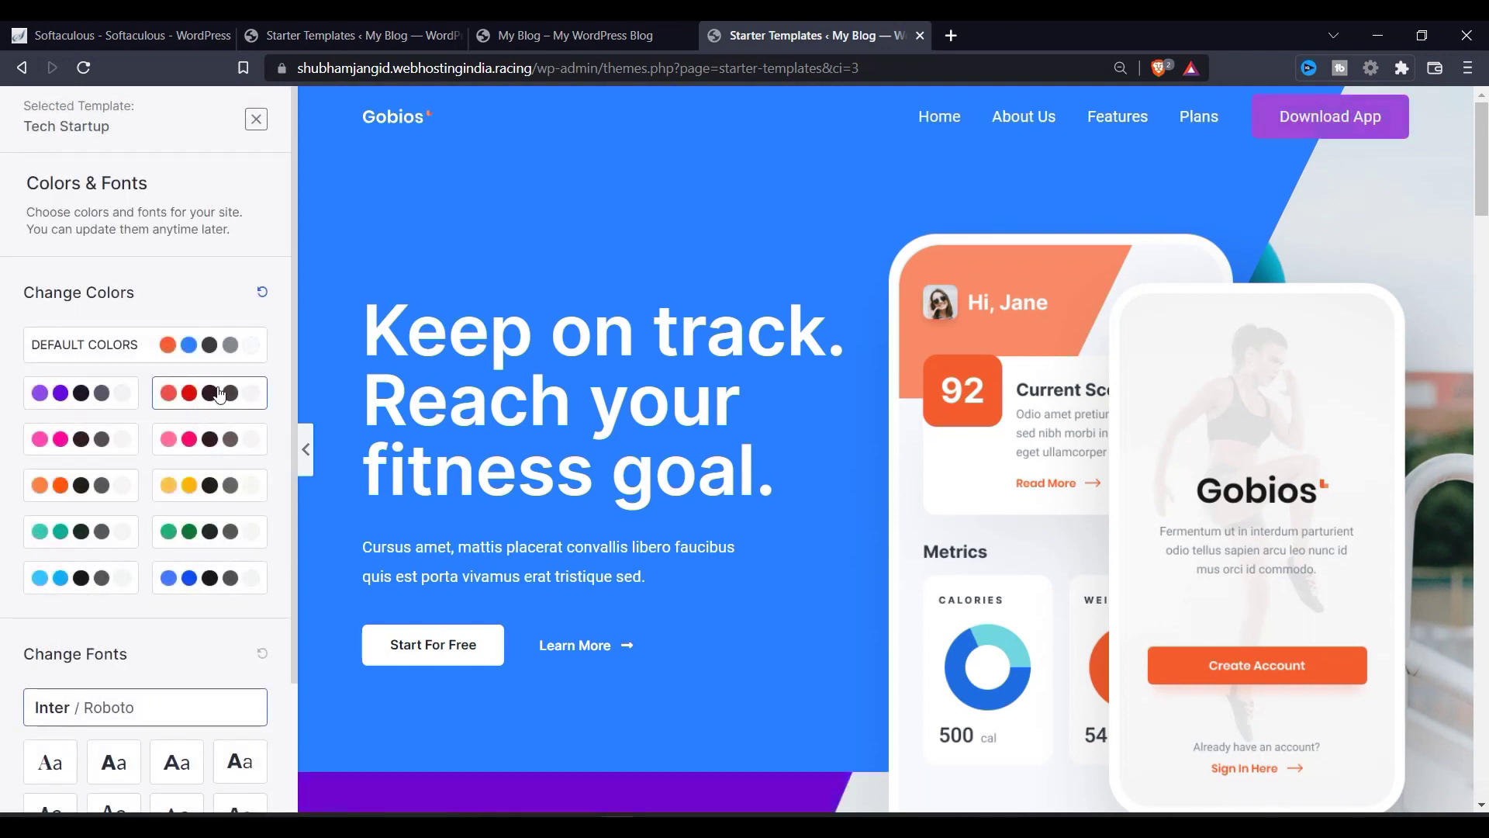
{"action": "left_click", "coordinate": [197, 350]}
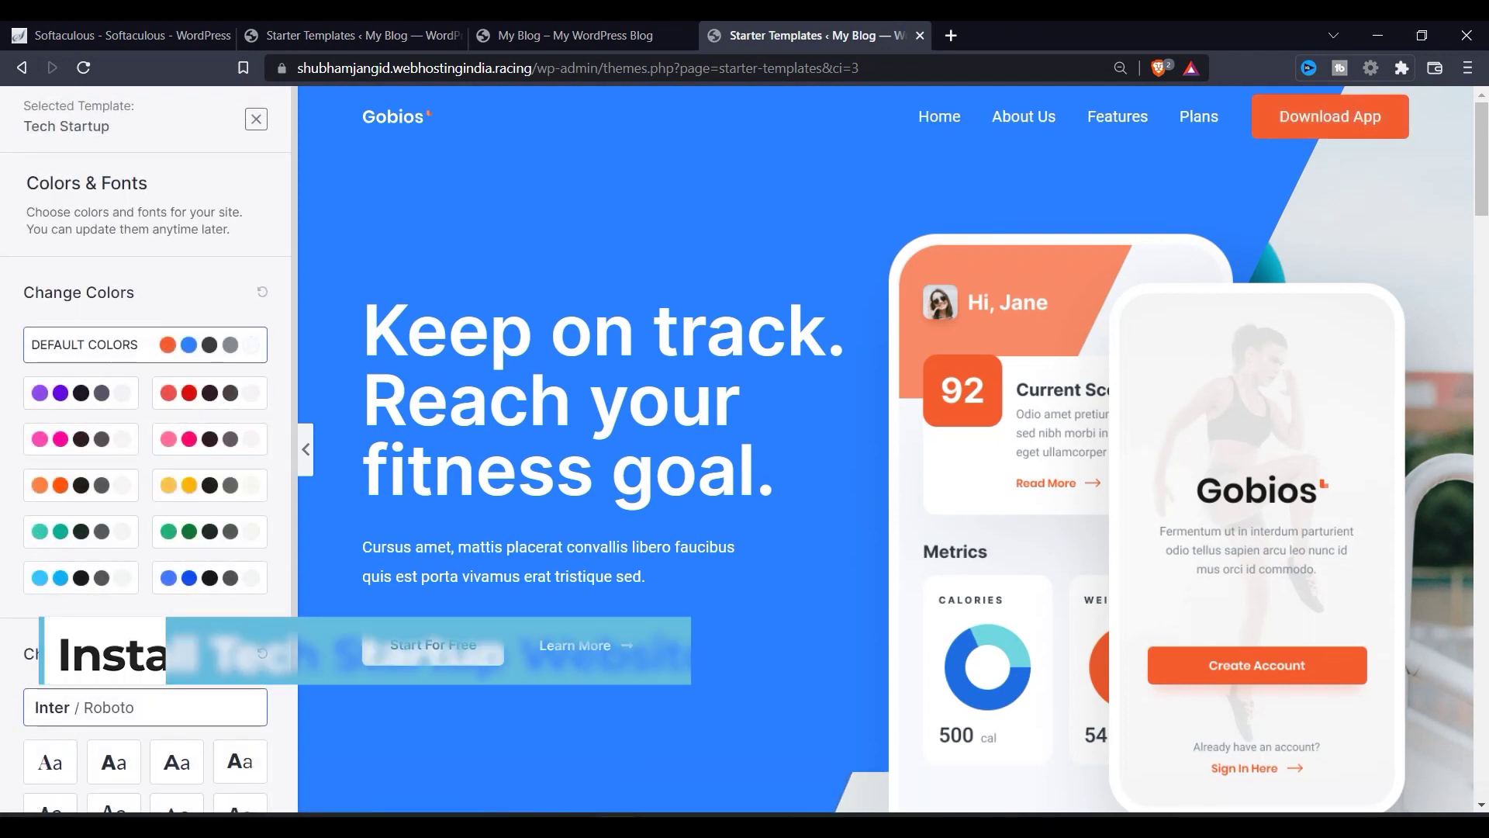
{"action": "scroll", "coordinate": [171, 590], "scroll_direction": "down", "scroll_amount": 2}
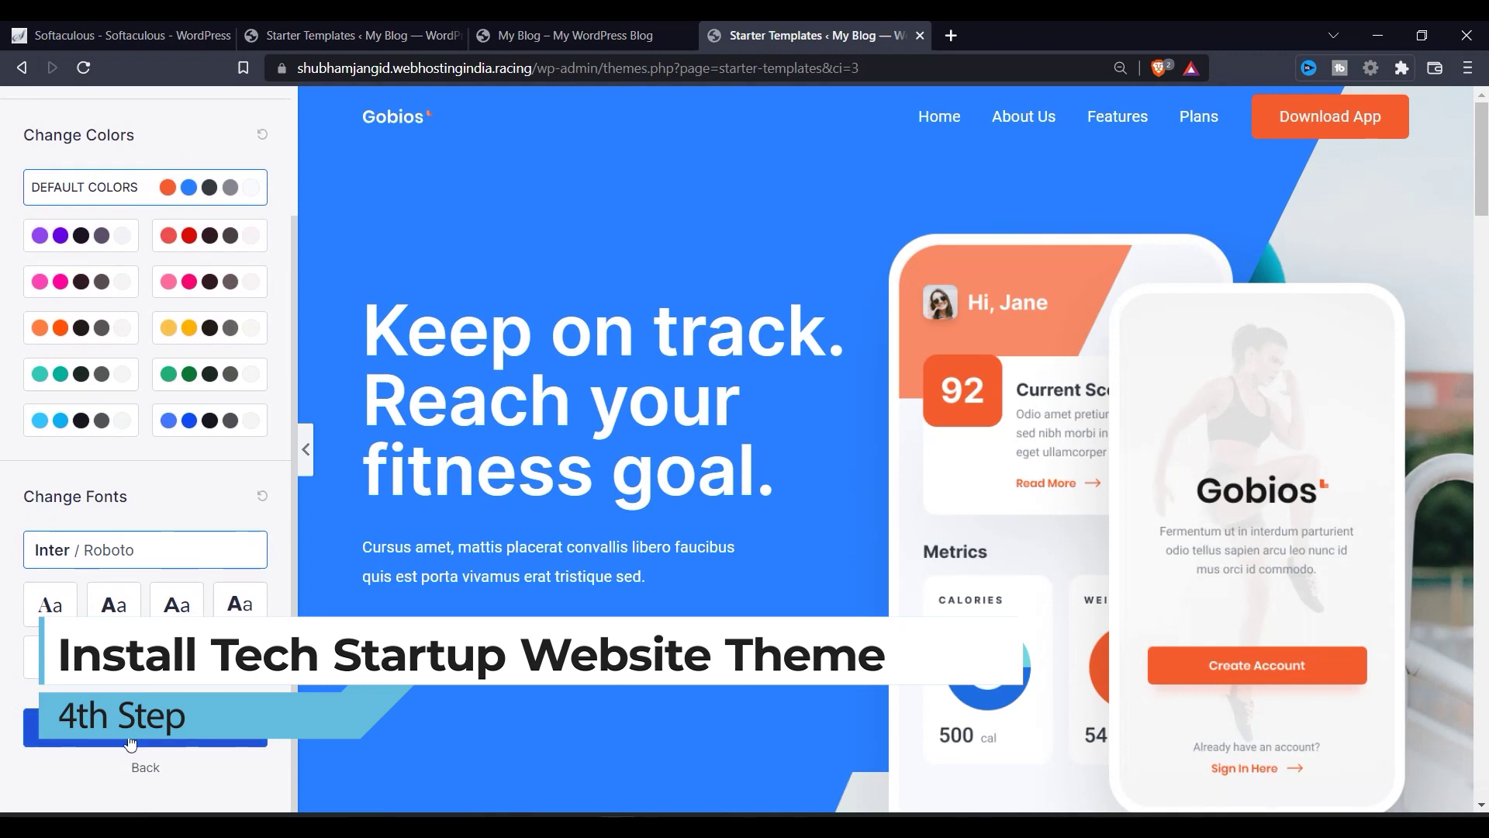
{"action": "left_click", "coordinate": [174, 737]}
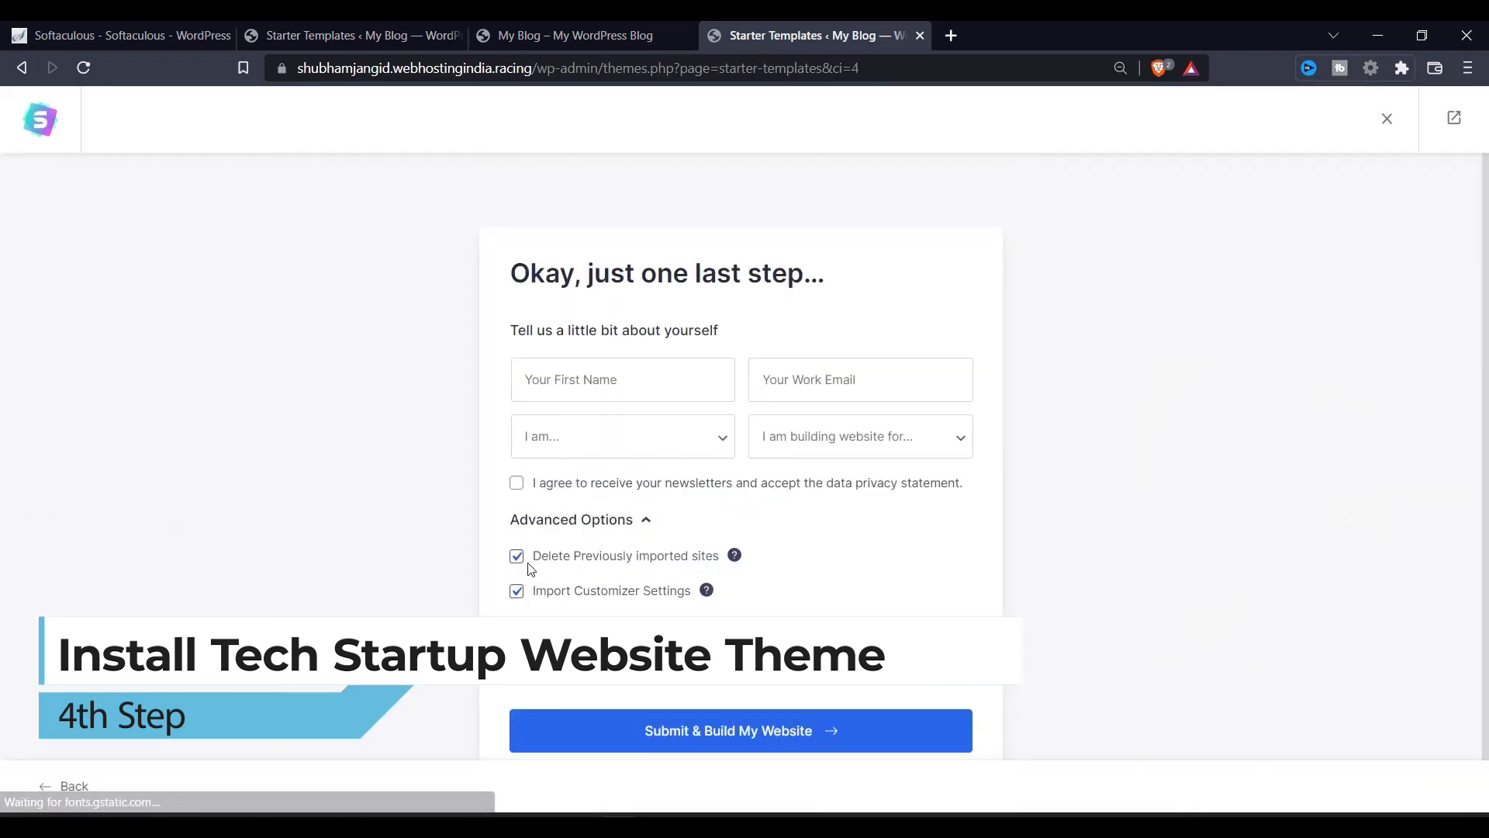
Step: Submit the last setup form with its personal fields left empty and build the Tech Startup website
{"action": "scroll", "coordinate": [698, 693], "scroll_direction": "down", "scroll_amount": 1}
{"action": "left_click", "coordinate": [776, 697]}
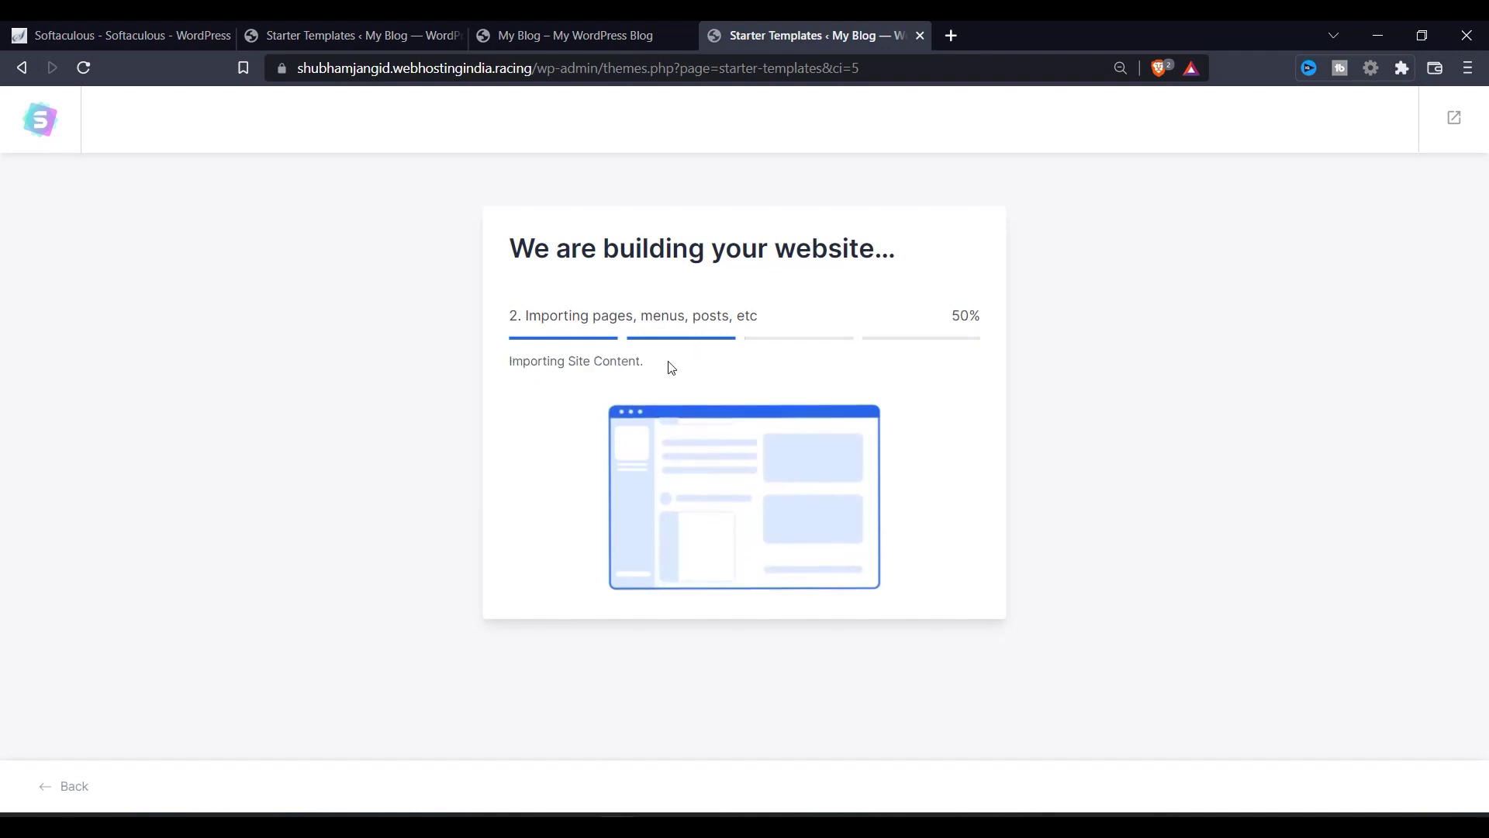
{"action": "left_click_drag", "start_coordinate": [668, 365], "coordinate": [435, 365]}
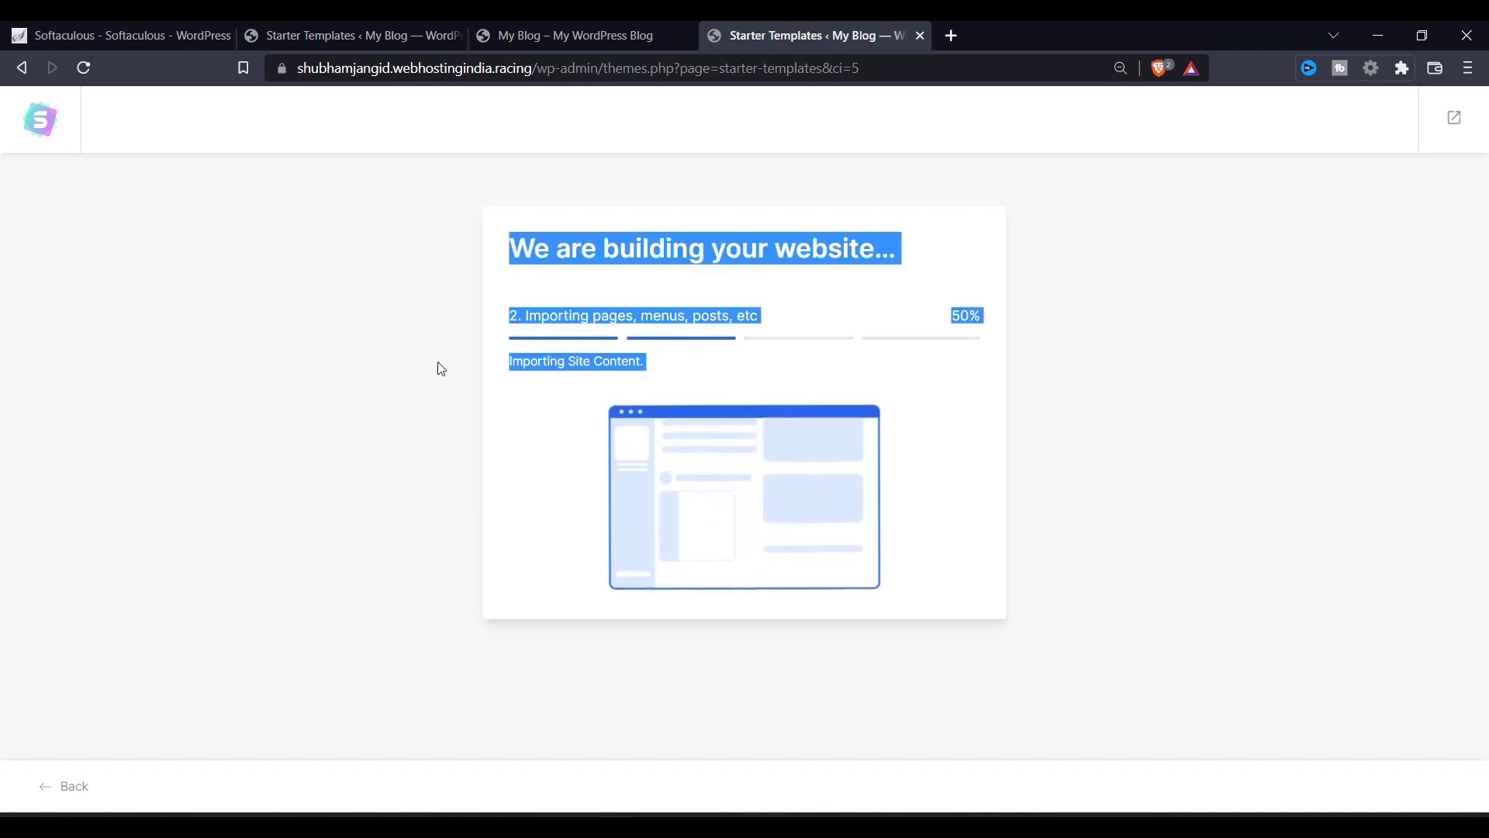
{"action": "left_click", "coordinate": [669, 383]}
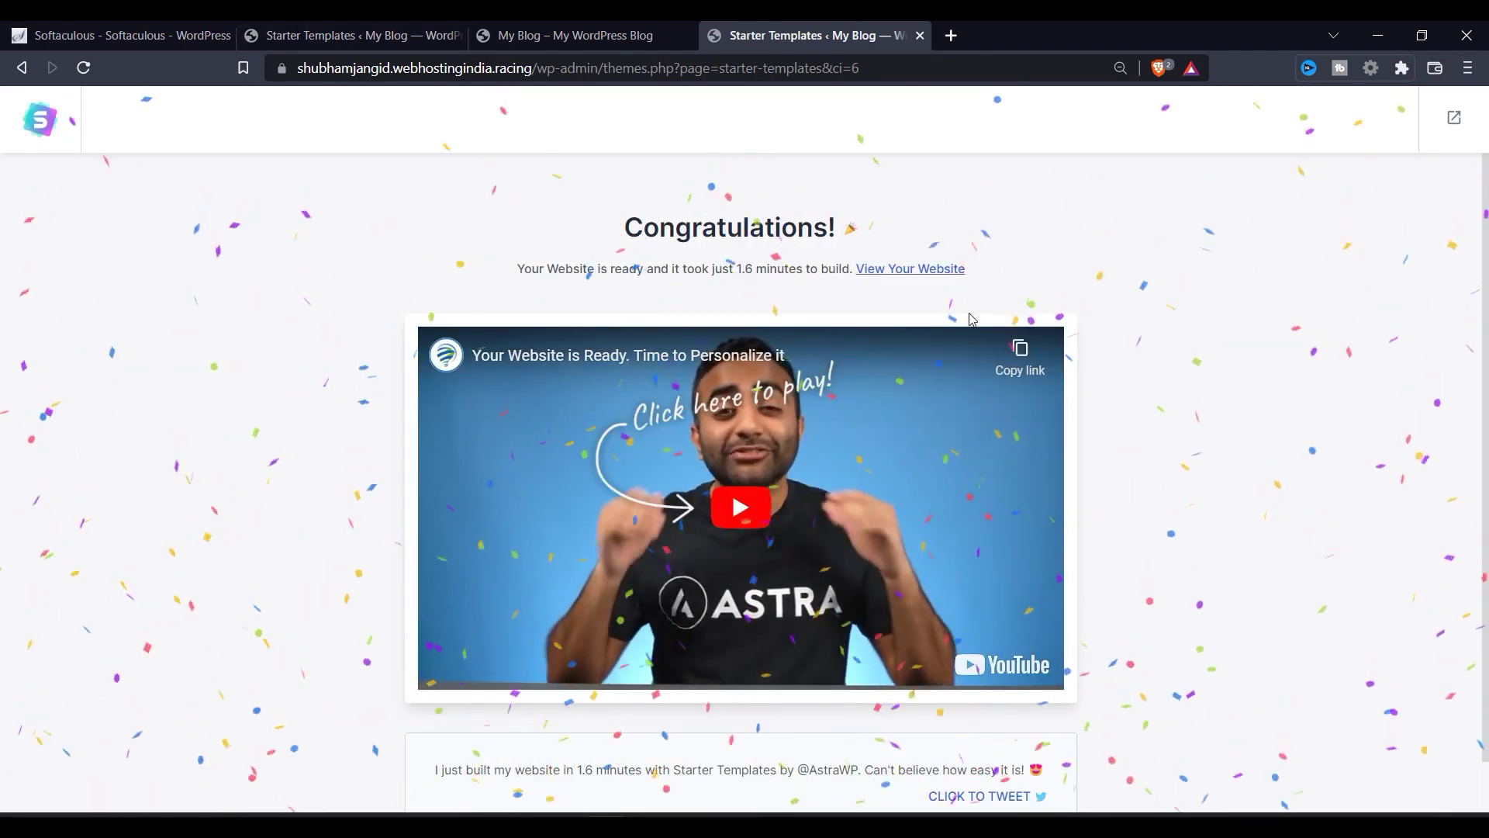
Step: Open the finished website in its own tab and close the Starter Templates completion tab
{"action": "left_click", "coordinate": [911, 269]}
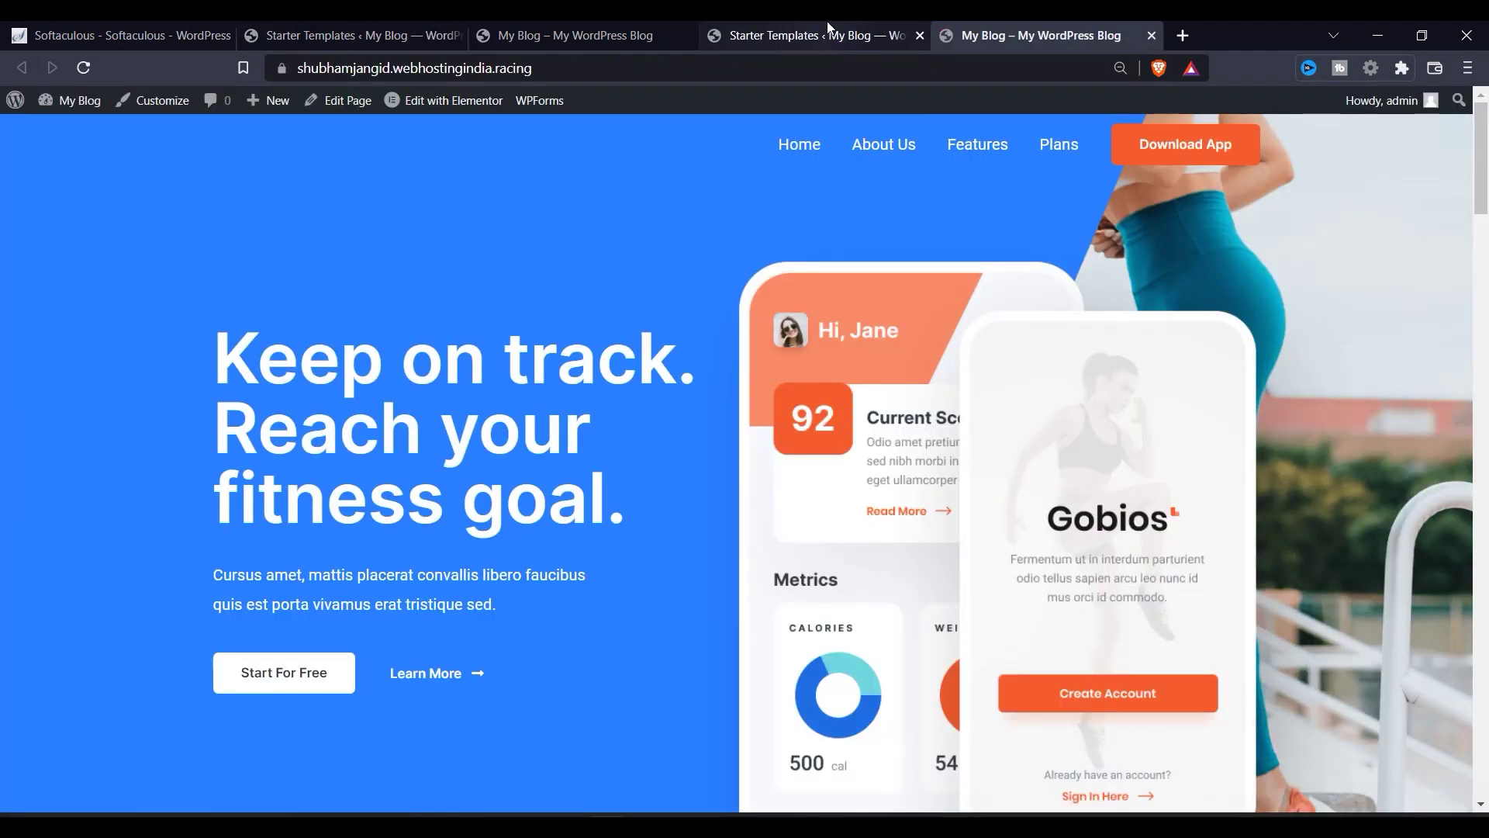
{"action": "left_click", "coordinate": [906, 38]}
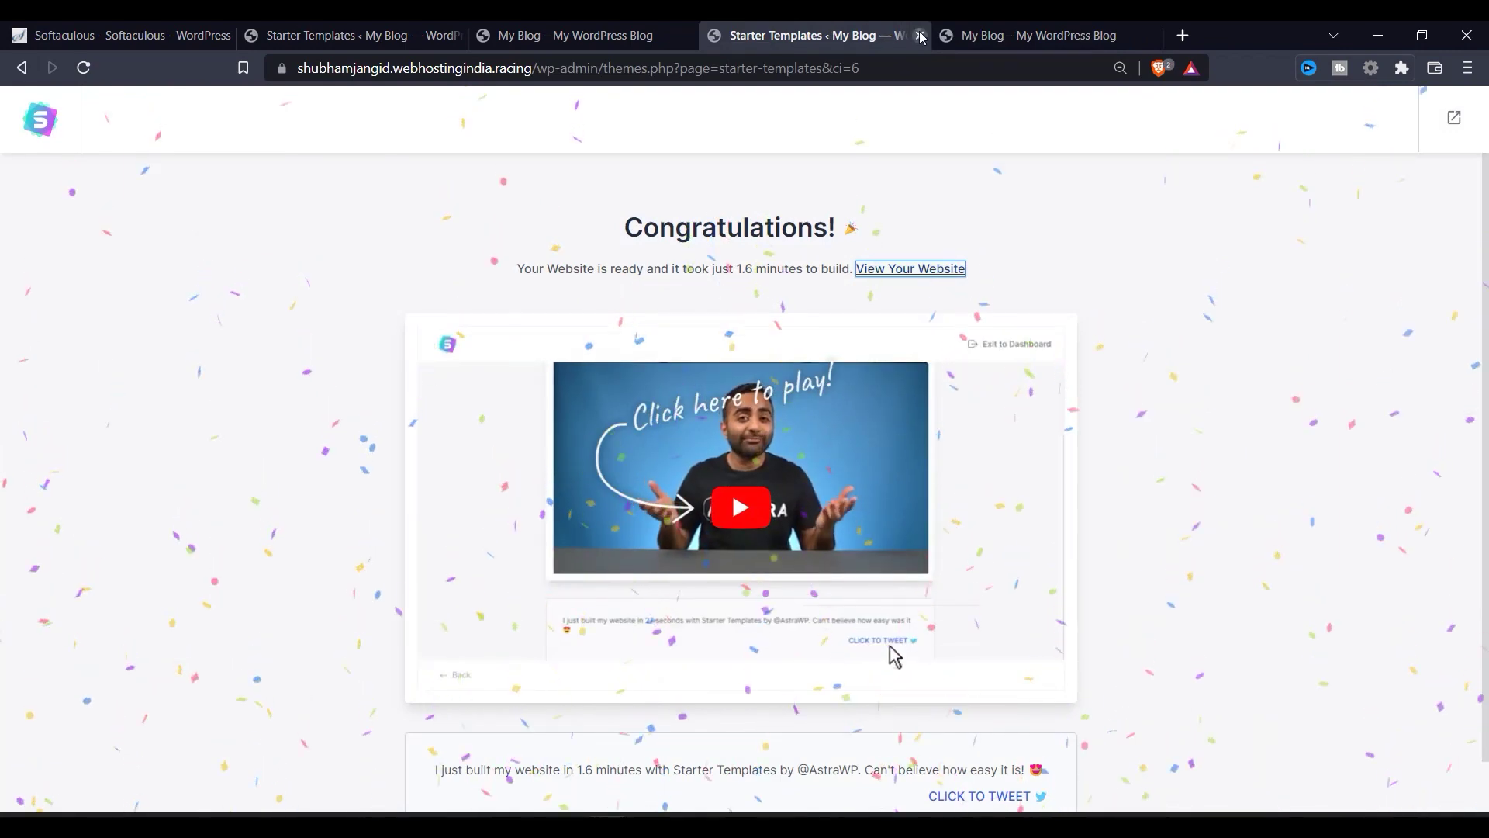
{"action": "left_click", "coordinate": [920, 35]}
Step: Examine the new home page from the hero section down to the Progress Tracker section and return to the beginning
{"action": "left_click_drag", "start_coordinate": [256, 356], "coordinate": [442, 361]}
{"action": "left_click_drag", "start_coordinate": [258, 428], "coordinate": [466, 430]}
{"action": "scroll", "coordinate": [466, 709], "scroll_direction": "down", "scroll_amount": 5}
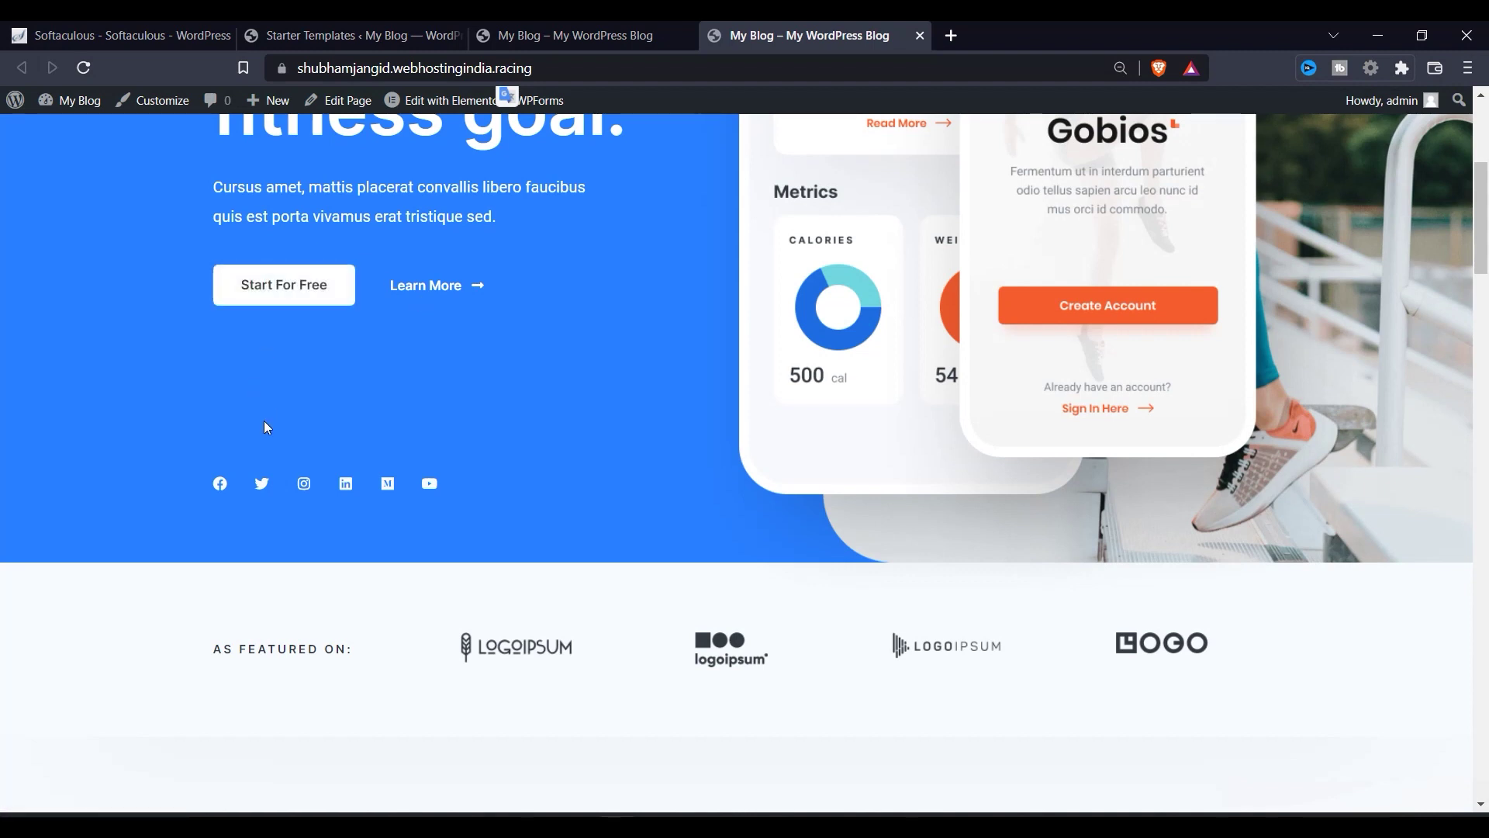
{"action": "scroll", "coordinate": [263, 423], "scroll_direction": "down", "scroll_amount": 3}
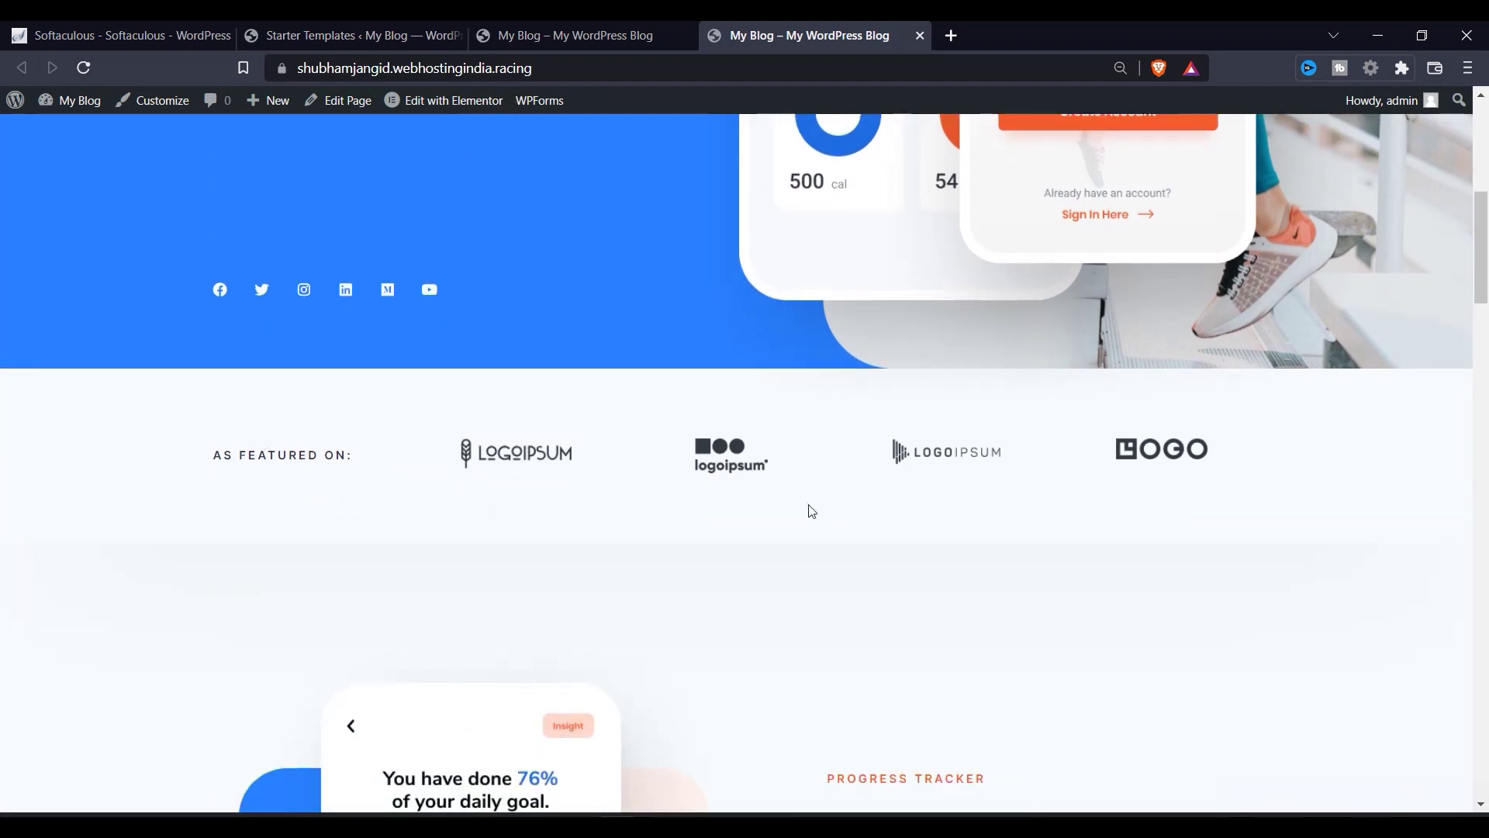
{"action": "scroll", "coordinate": [812, 512], "scroll_direction": "down", "scroll_amount": 5}
{"action": "scroll", "coordinate": [708, 559], "scroll_direction": "down", "scroll_amount": 3}
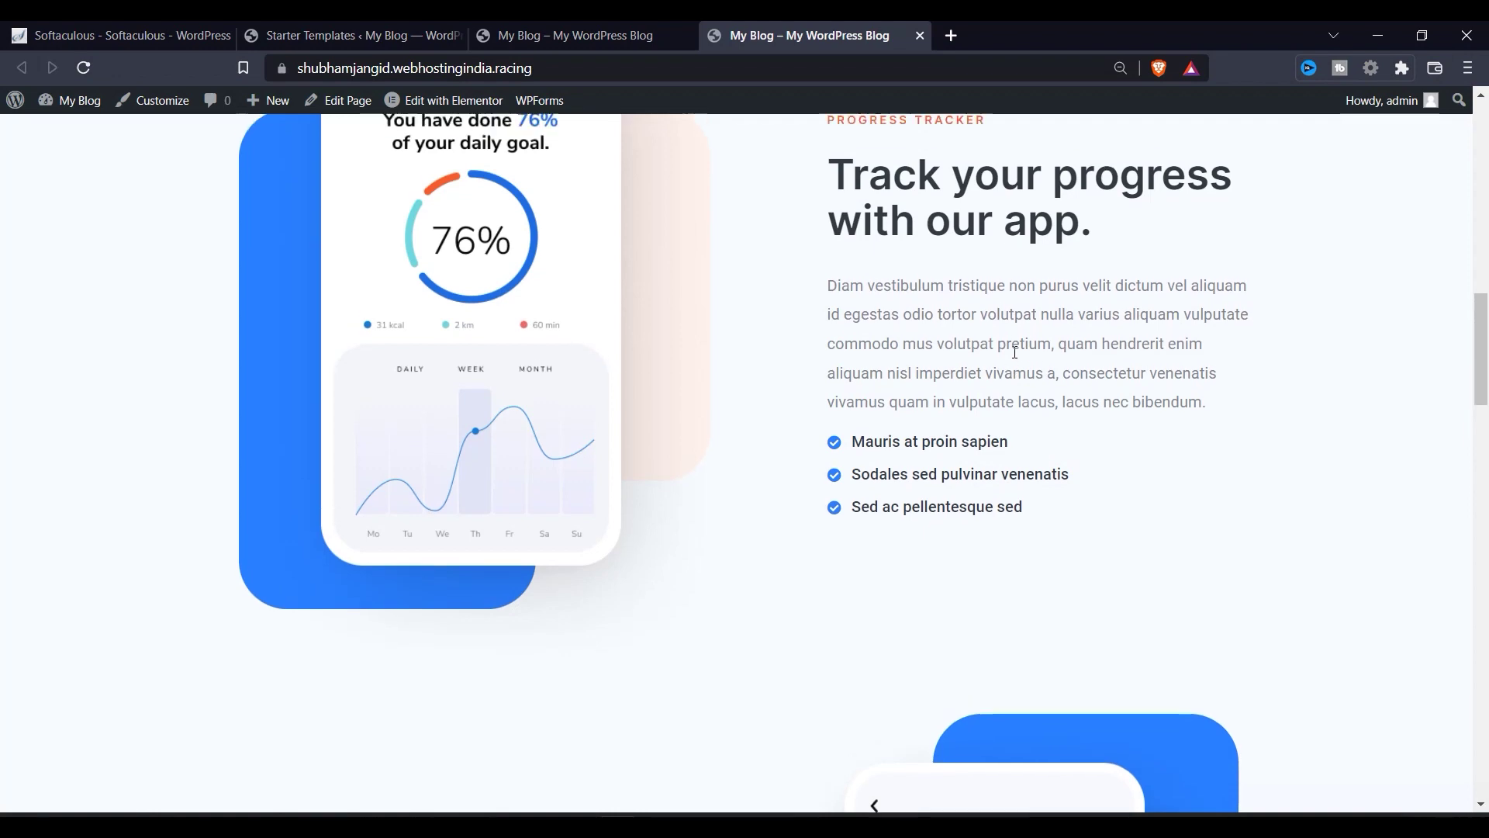
{"action": "scroll", "coordinate": [1015, 352], "scroll_direction": "up", "scroll_amount": 1}
{"action": "scroll", "coordinate": [941, 383], "scroll_direction": "up", "scroll_amount": 15}
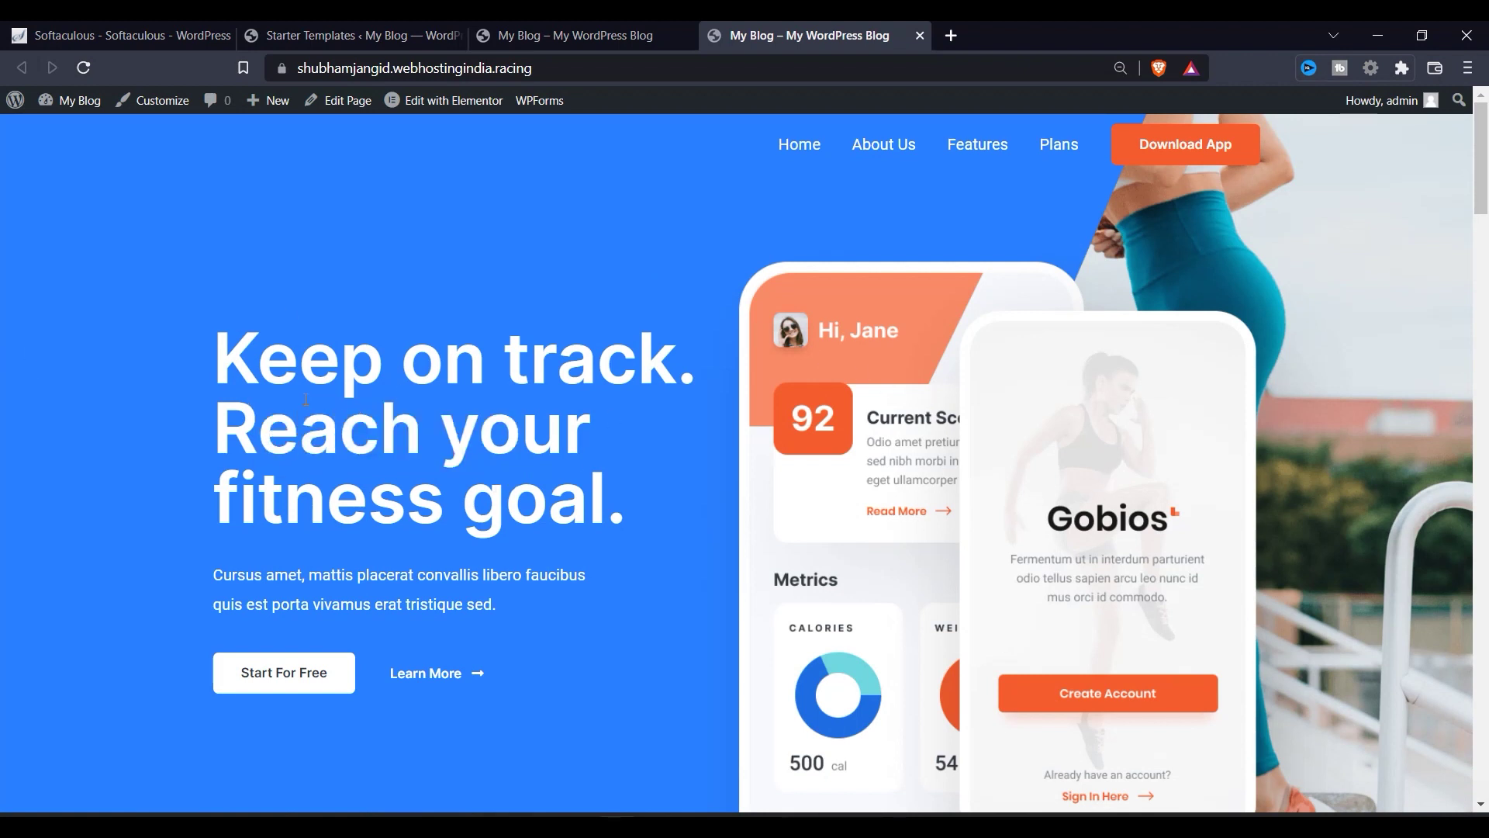
Step: Look through the Smart Notification section and the feature blocks of the home page, and go back to the hero section
{"action": "scroll", "coordinate": [841, 391], "scroll_direction": "down", "scroll_amount": 15}
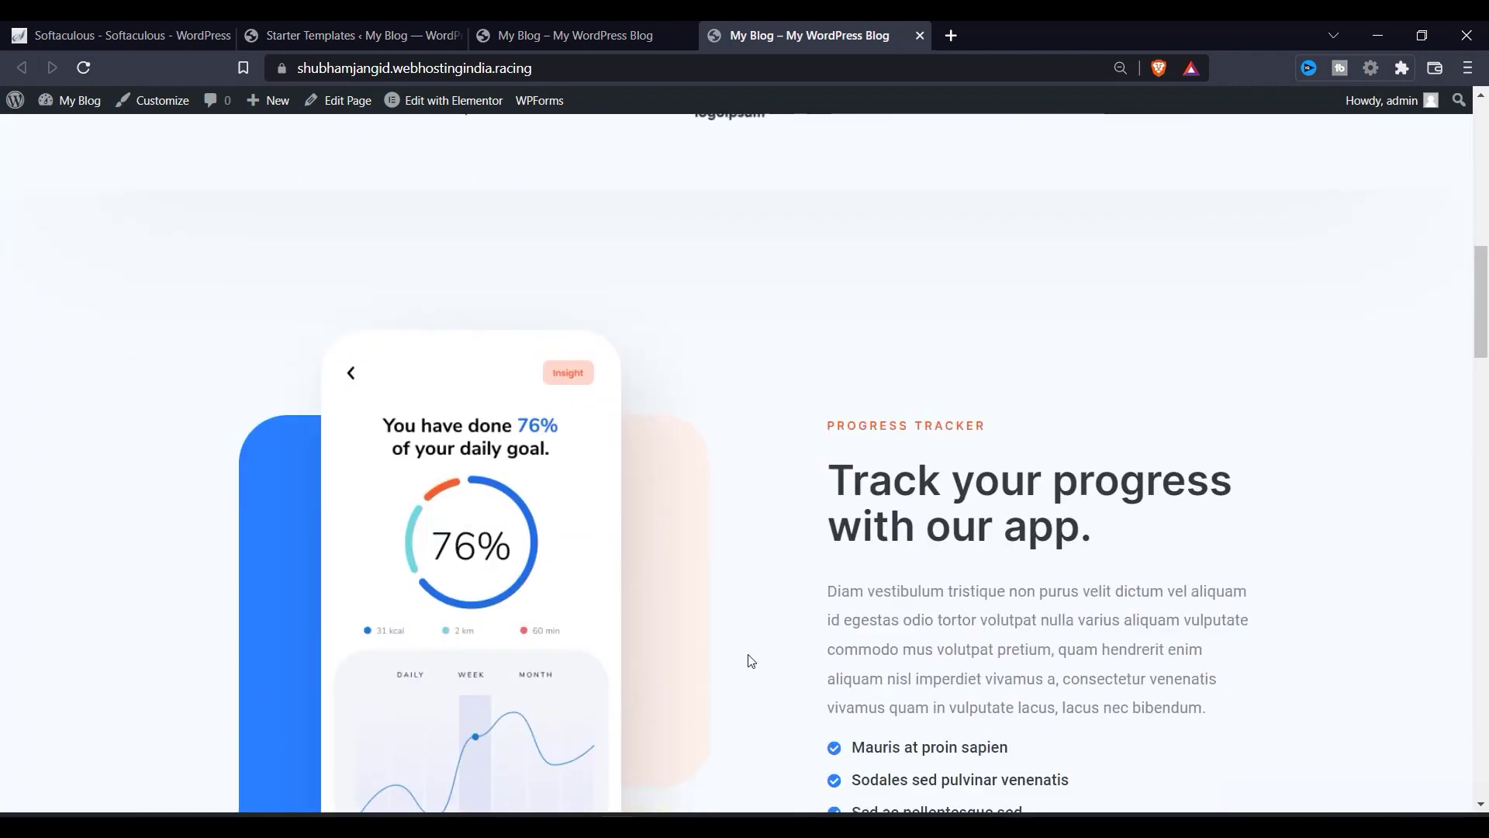
{"action": "scroll", "coordinate": [751, 661], "scroll_direction": "down", "scroll_amount": 5}
{"action": "left_click_drag", "start_coordinate": [246, 418], "coordinate": [426, 458]}
{"action": "left_click", "coordinate": [281, 444]}
{"action": "left_click_drag", "start_coordinate": [280, 444], "coordinate": [439, 455]}
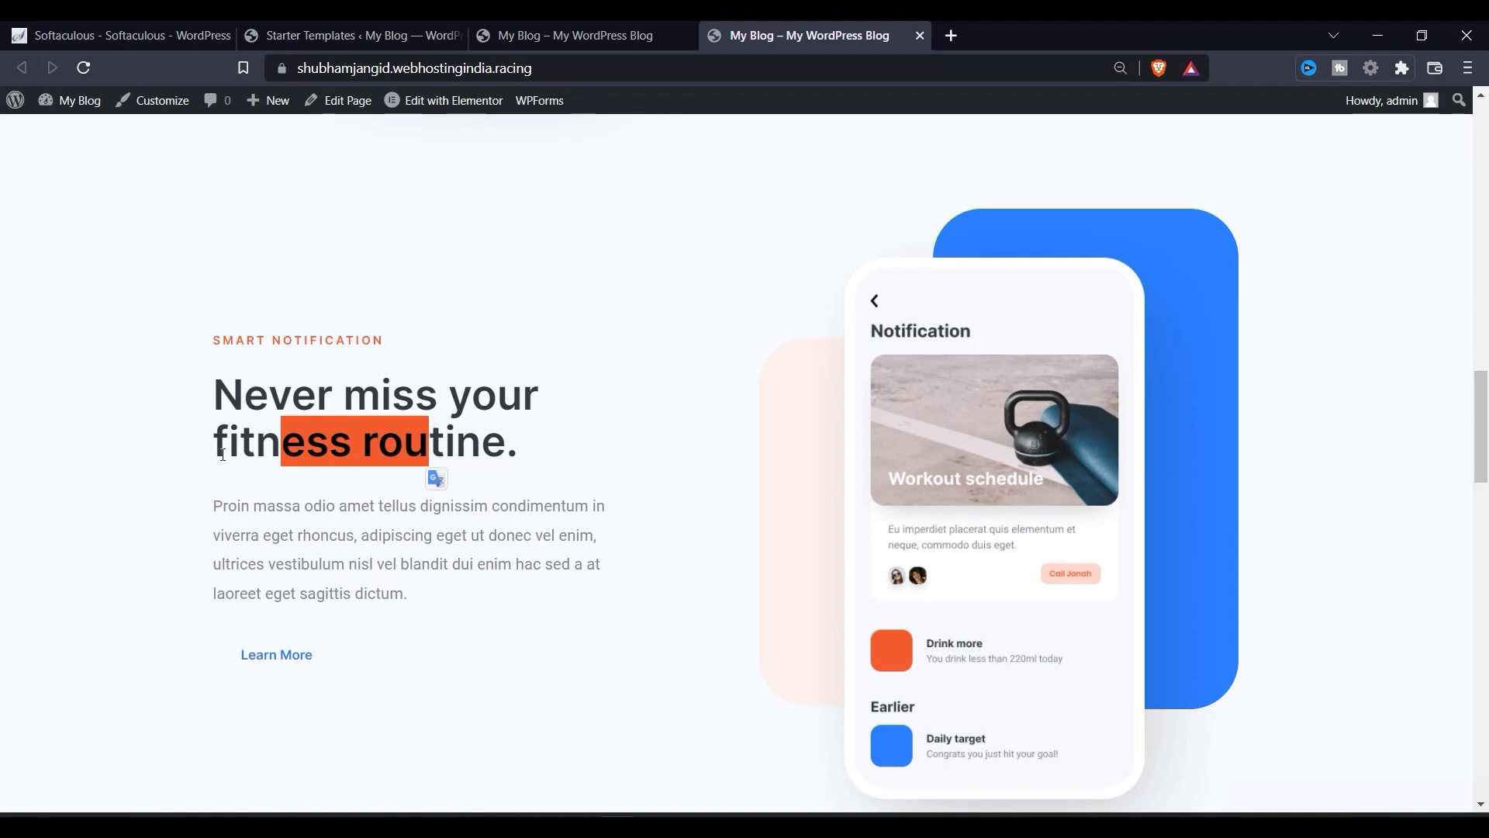
{"action": "left_click", "coordinate": [222, 454]}
{"action": "left_click_drag", "start_coordinate": [280, 444], "coordinate": [403, 450]}
{"action": "scroll", "coordinate": [350, 545], "scroll_direction": "down", "scroll_amount": 10}
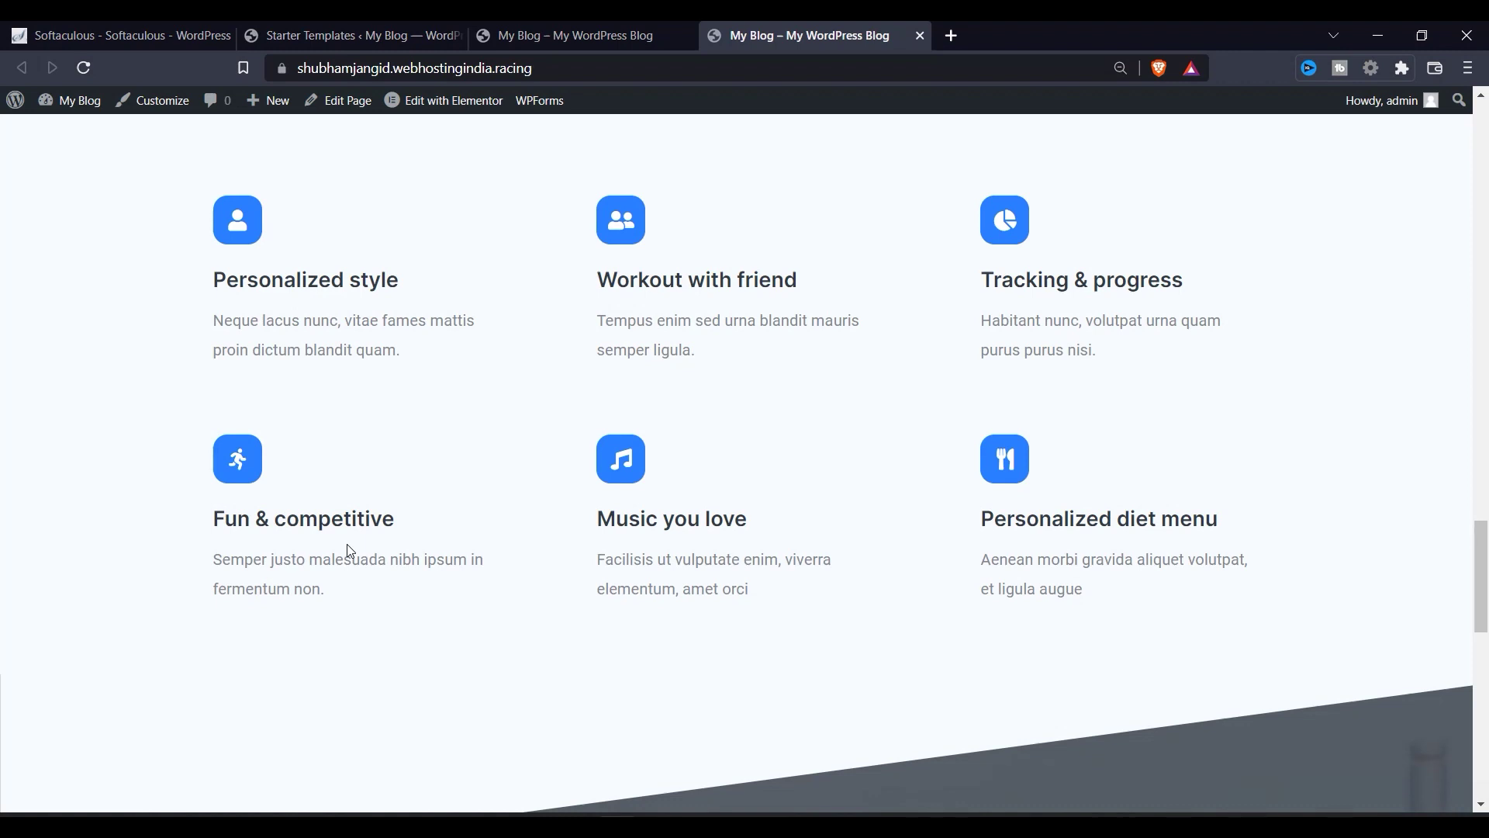
{"action": "scroll", "coordinate": [230, 662], "scroll_direction": "up", "scroll_amount": 15}
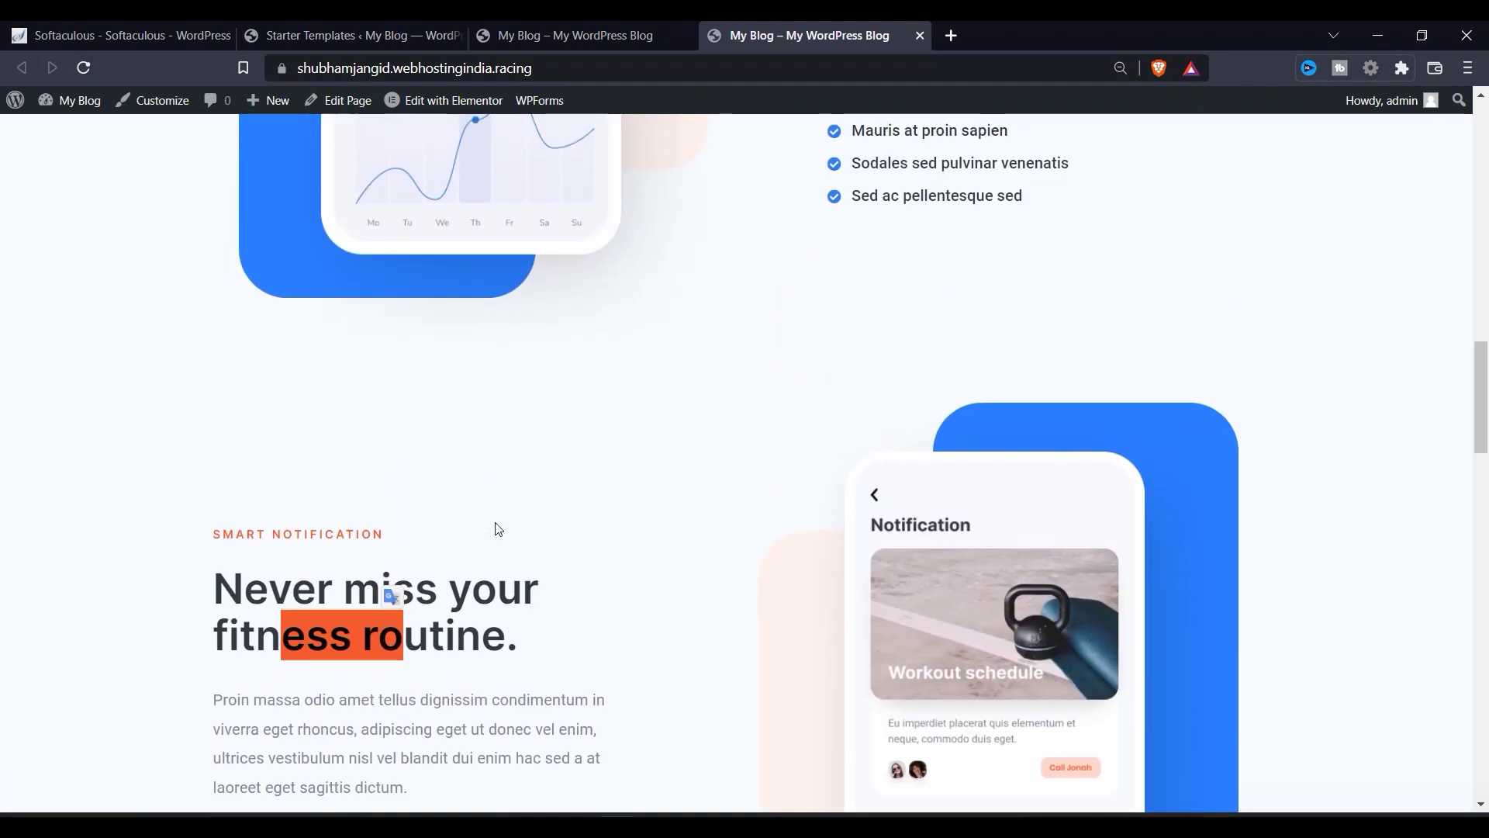
{"action": "scroll", "coordinate": [604, 503], "scroll_direction": "up", "scroll_amount": 10}
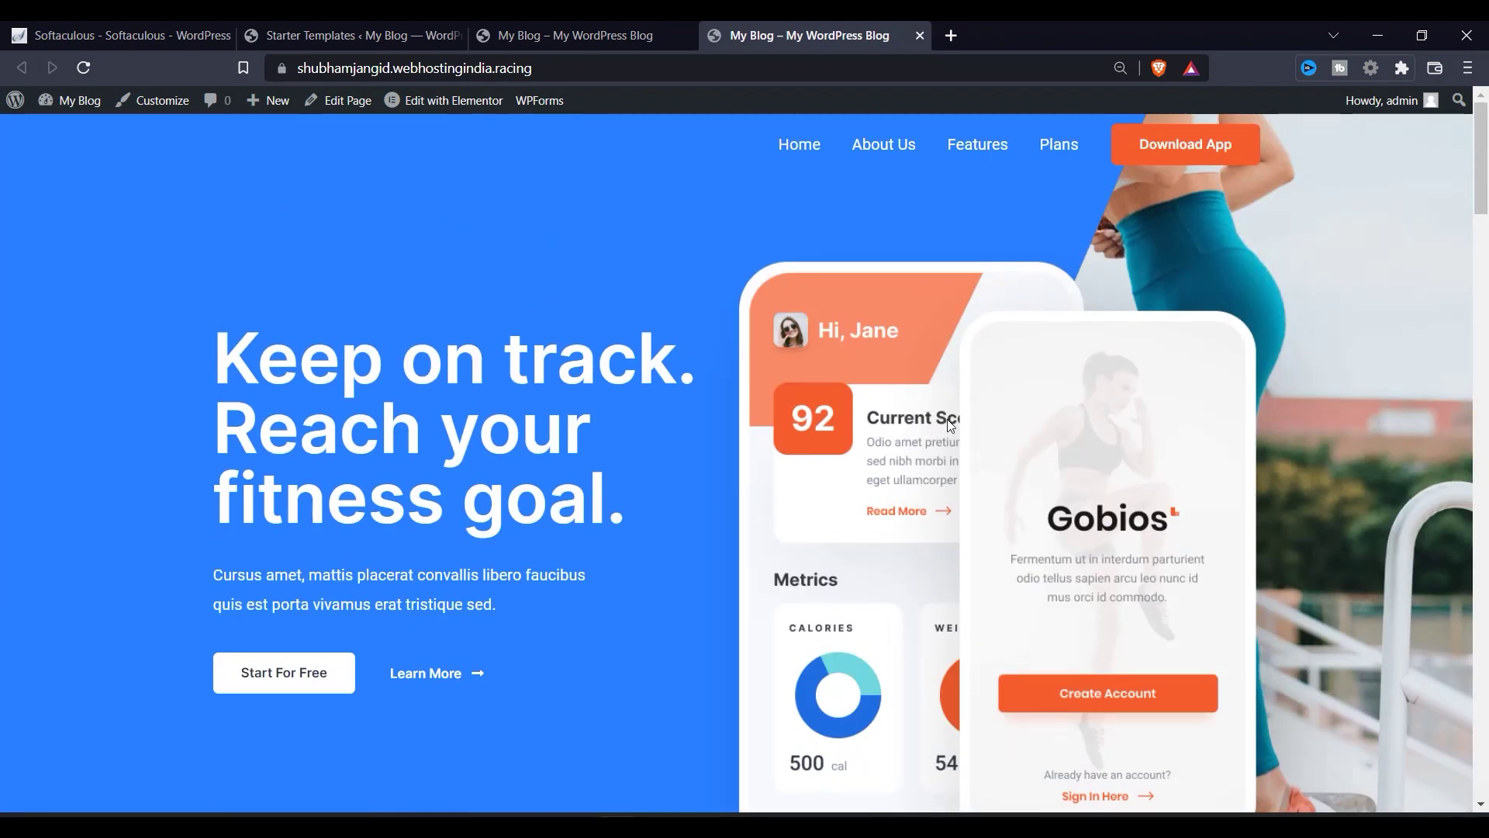
Step: Go through the home page again down to the six feature blocks and read their headings, from Personalized style to Personalized diet menu
{"action": "scroll", "coordinate": [649, 526], "scroll_direction": "down", "scroll_amount": 4}
{"action": "scroll", "coordinate": [649, 526], "scroll_direction": "down", "scroll_amount": 7}
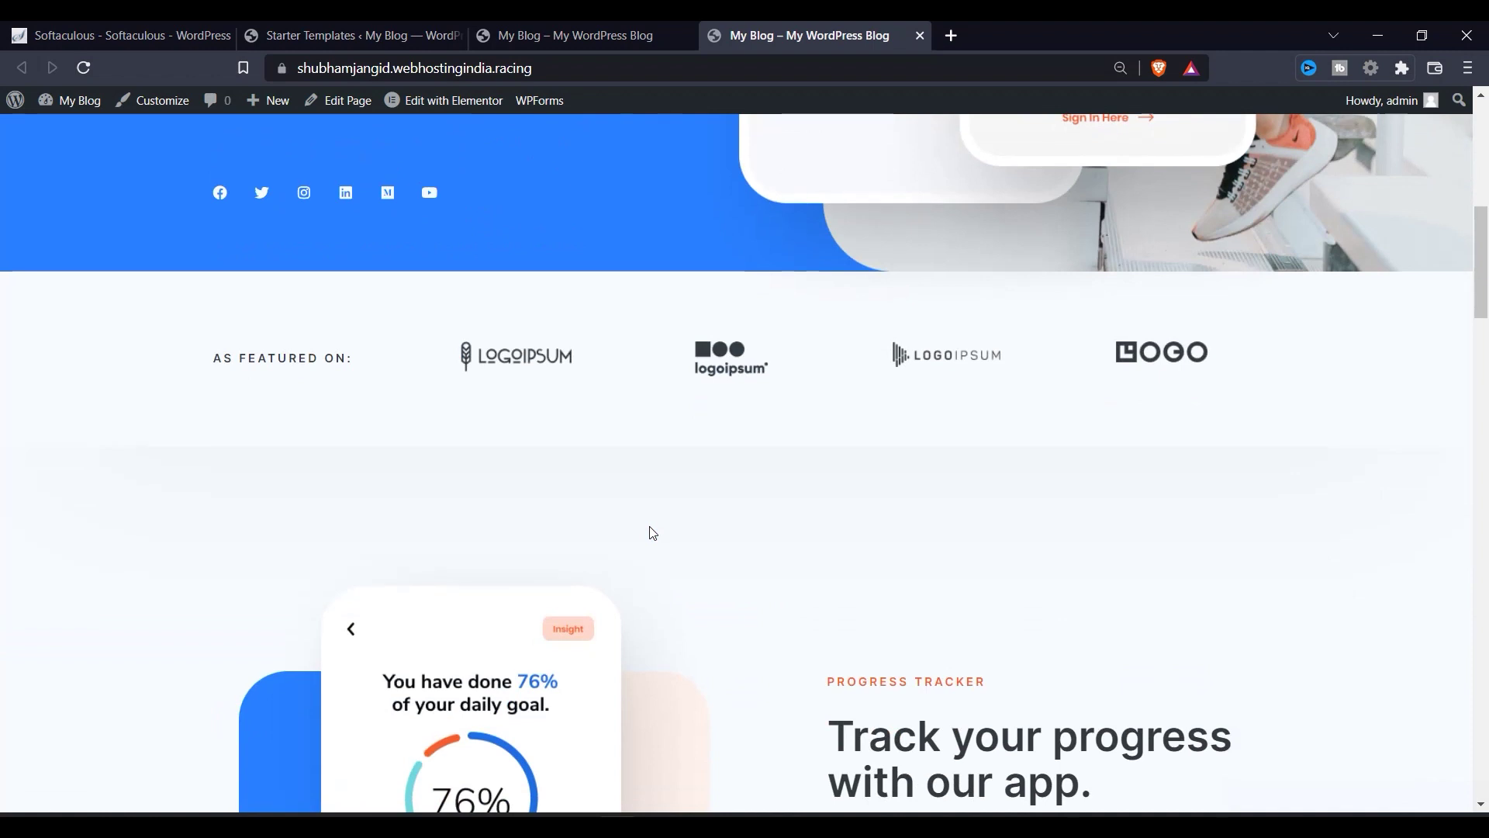
{"action": "scroll", "coordinate": [650, 536], "scroll_direction": "down", "scroll_amount": 3}
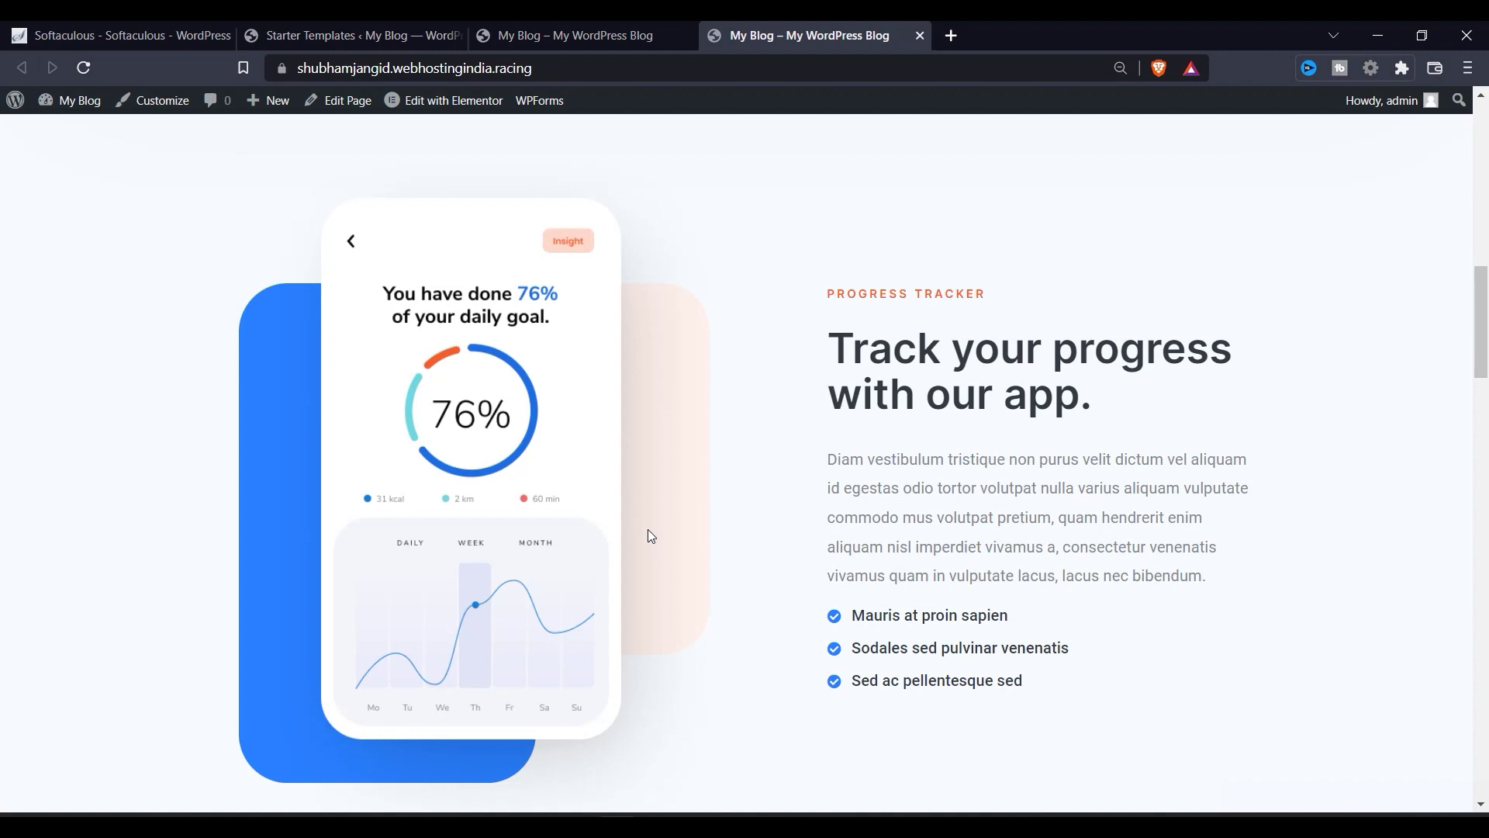
{"action": "scroll", "coordinate": [648, 530], "scroll_direction": "down", "scroll_amount": 5}
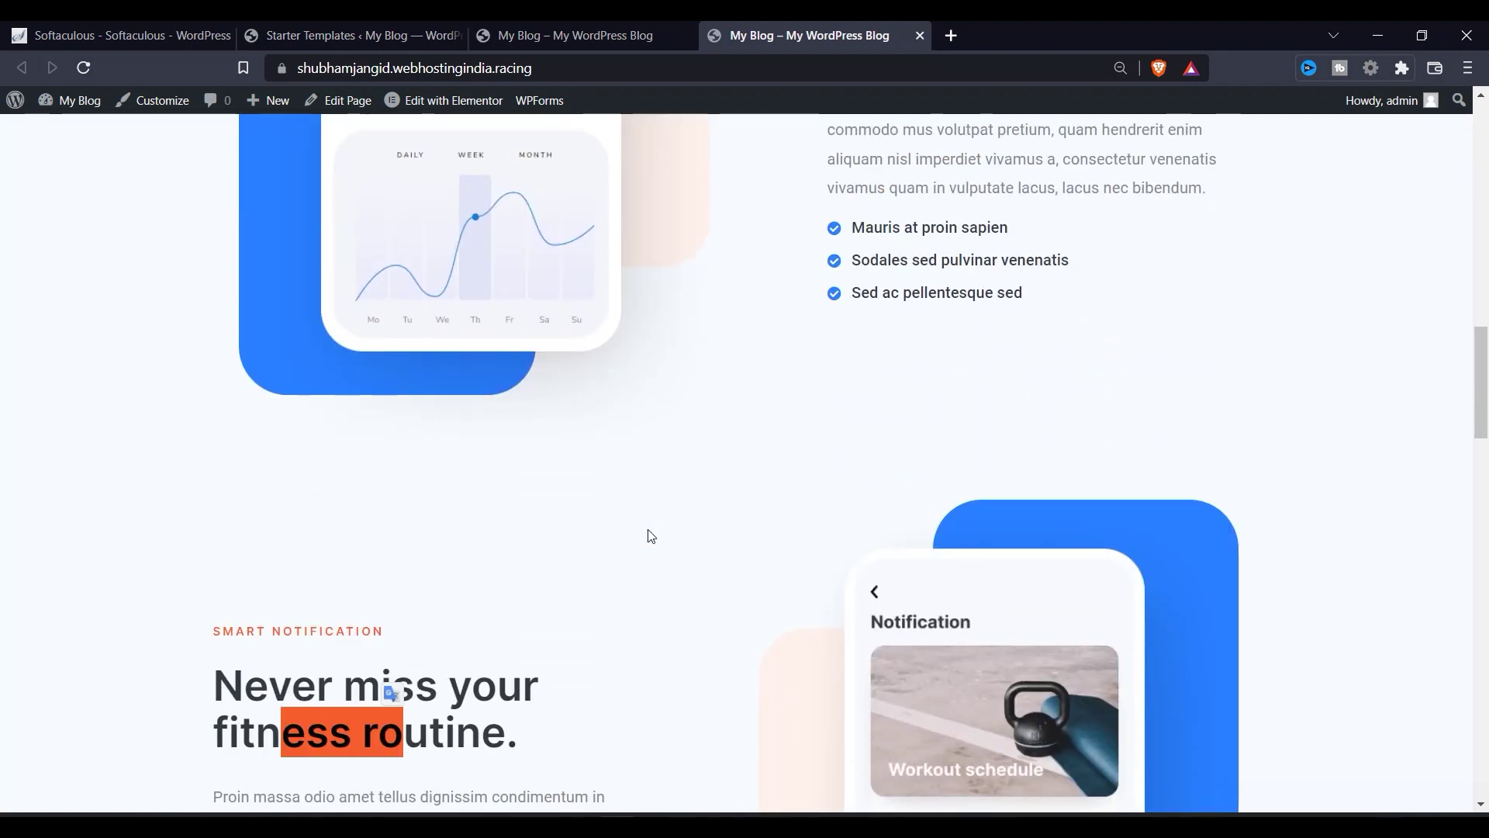
{"action": "scroll", "coordinate": [650, 535], "scroll_direction": "down", "scroll_amount": 5}
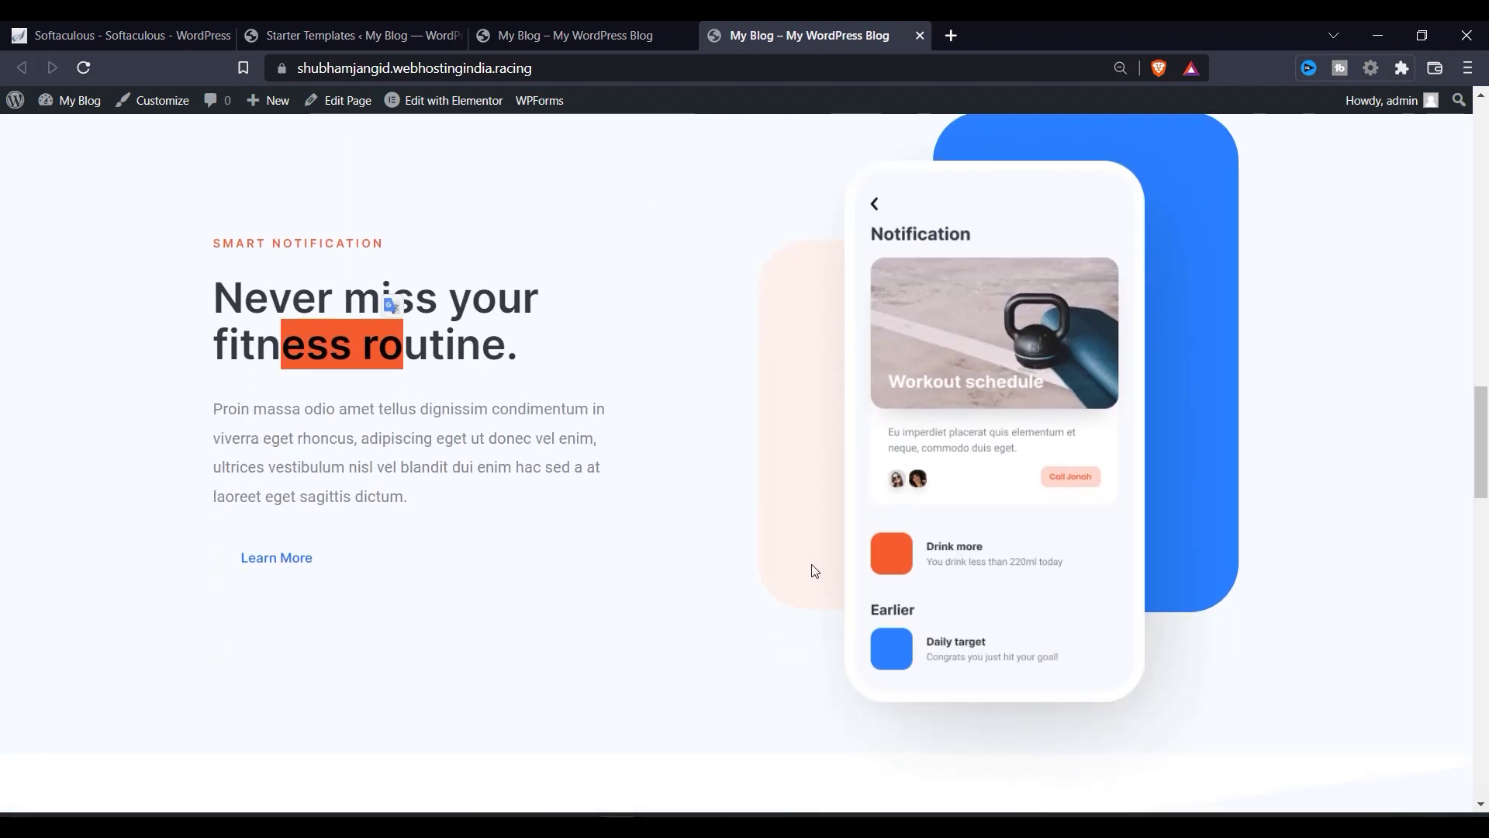
{"action": "scroll", "coordinate": [676, 499], "scroll_direction": "down", "scroll_amount": 6}
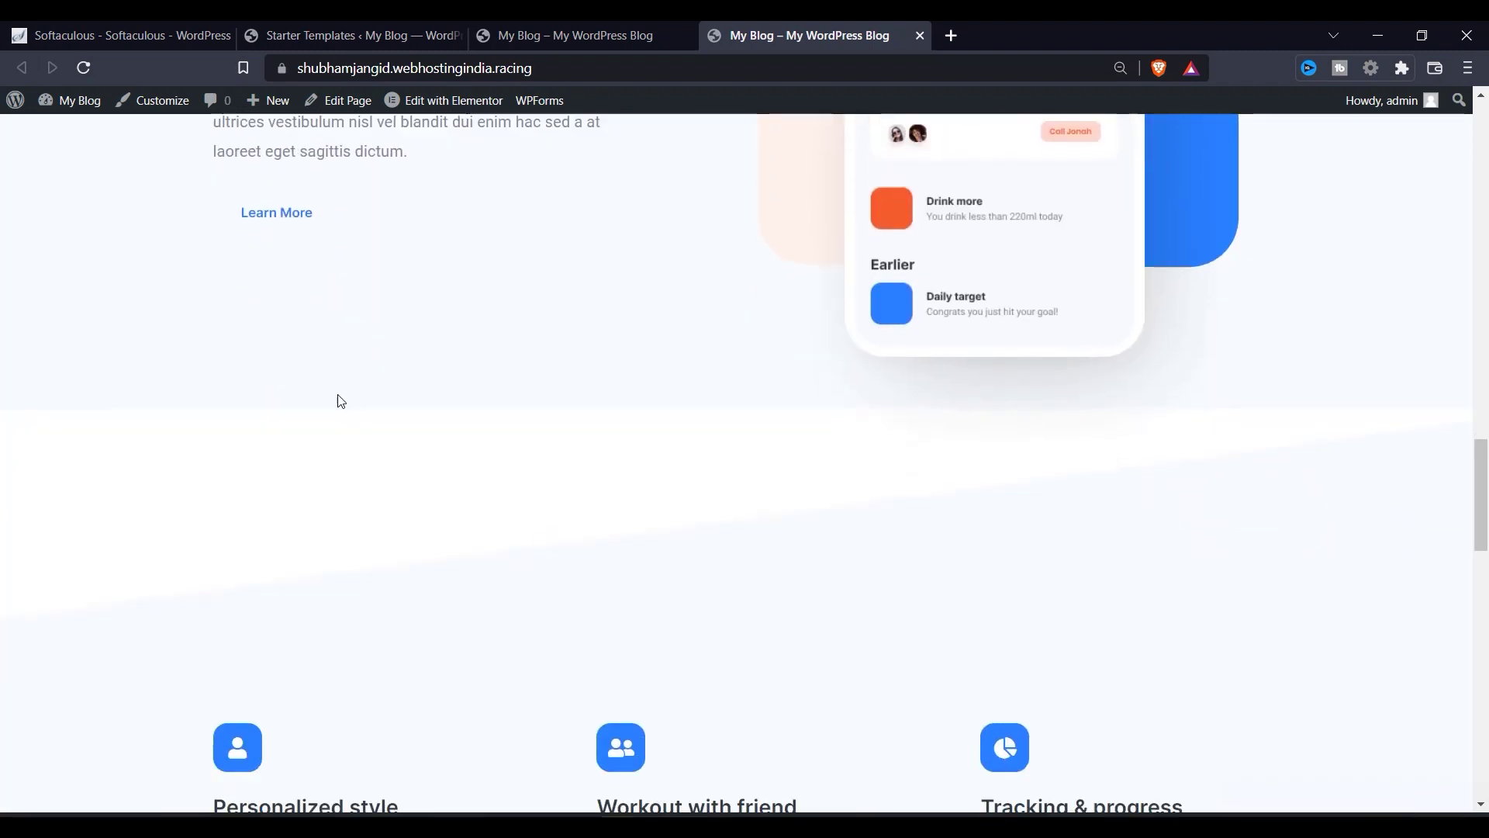
{"action": "scroll", "coordinate": [375, 597], "scroll_direction": "down", "scroll_amount": 4}
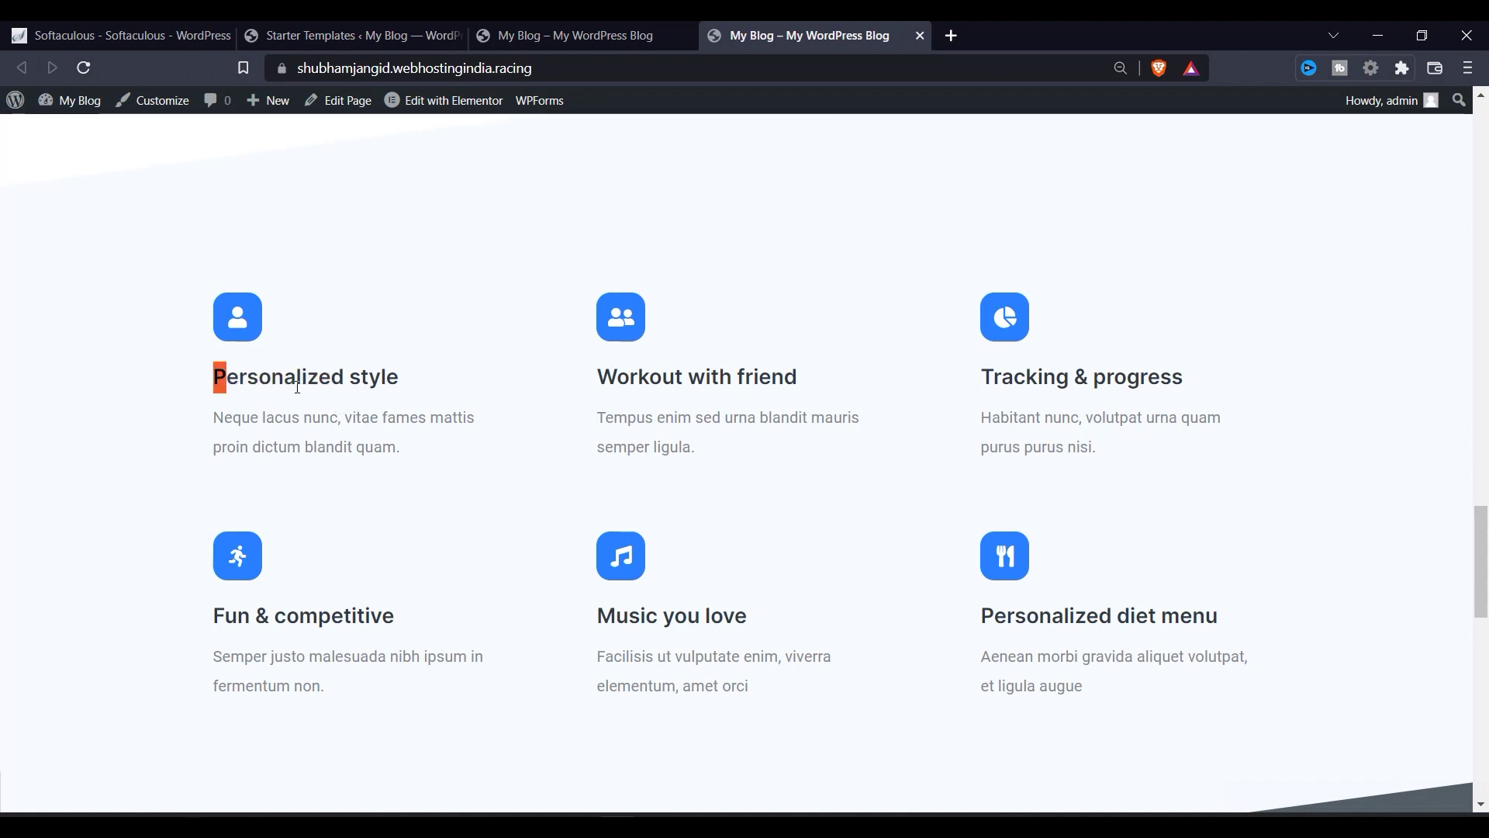
{"action": "left_click_drag", "start_coordinate": [225, 377], "coordinate": [370, 420]}
{"action": "left_click_drag", "start_coordinate": [597, 377], "coordinate": [1146, 379]}
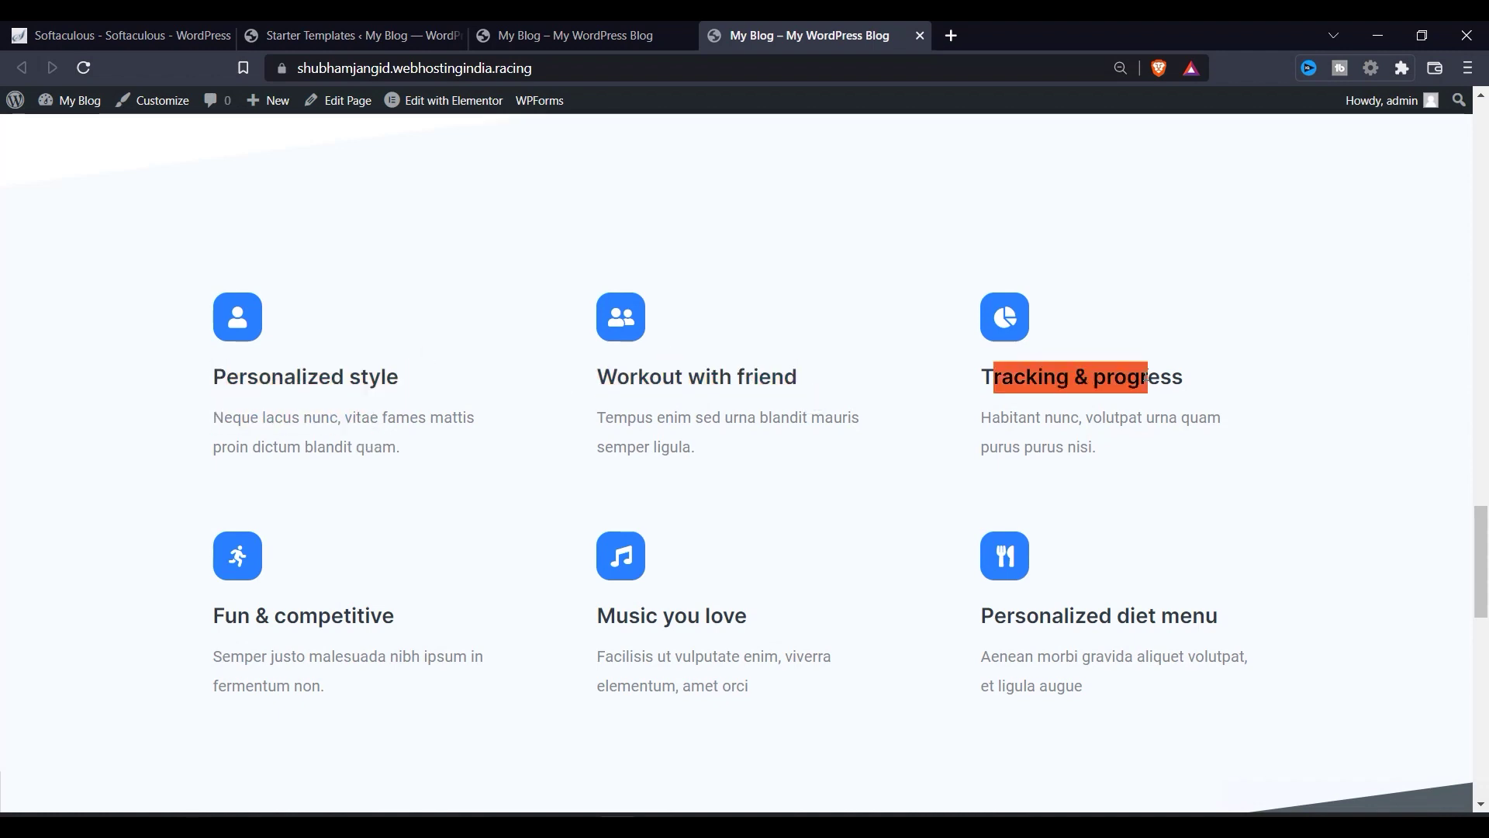
{"action": "left_click_drag", "start_coordinate": [231, 657], "coordinate": [973, 590]}
{"action": "left_click", "coordinate": [1039, 643]}
Step: Examine the Fitness Community section, its statistics and the footer with the support, company and subscription areas
{"action": "scroll", "coordinate": [831, 659], "scroll_direction": "down", "scroll_amount": 5}
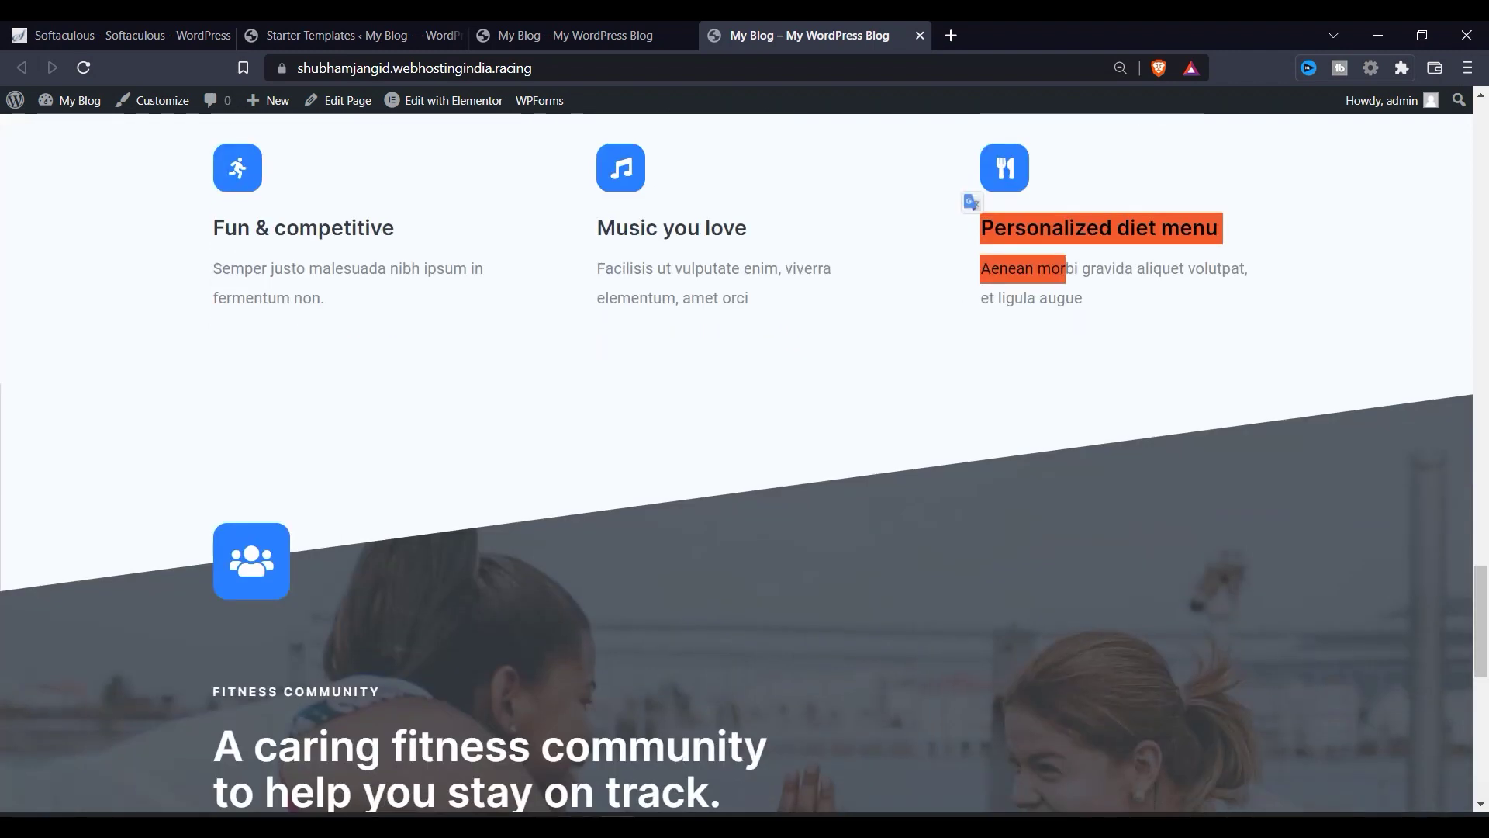
{"action": "scroll", "coordinate": [298, 490], "scroll_direction": "down", "scroll_amount": 5}
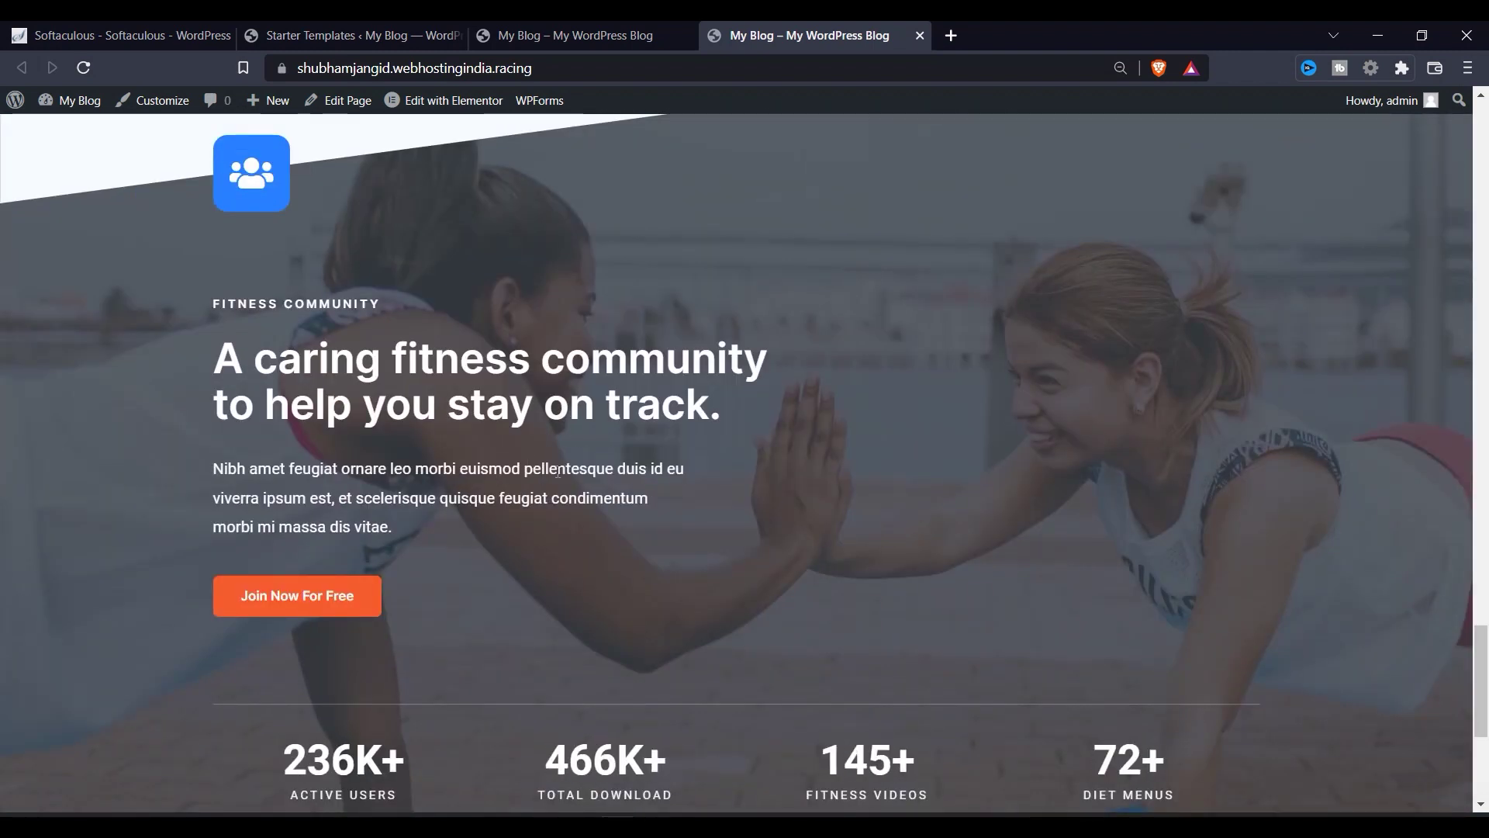
{"action": "scroll", "coordinate": [372, 351], "scroll_direction": "down", "scroll_amount": 3}
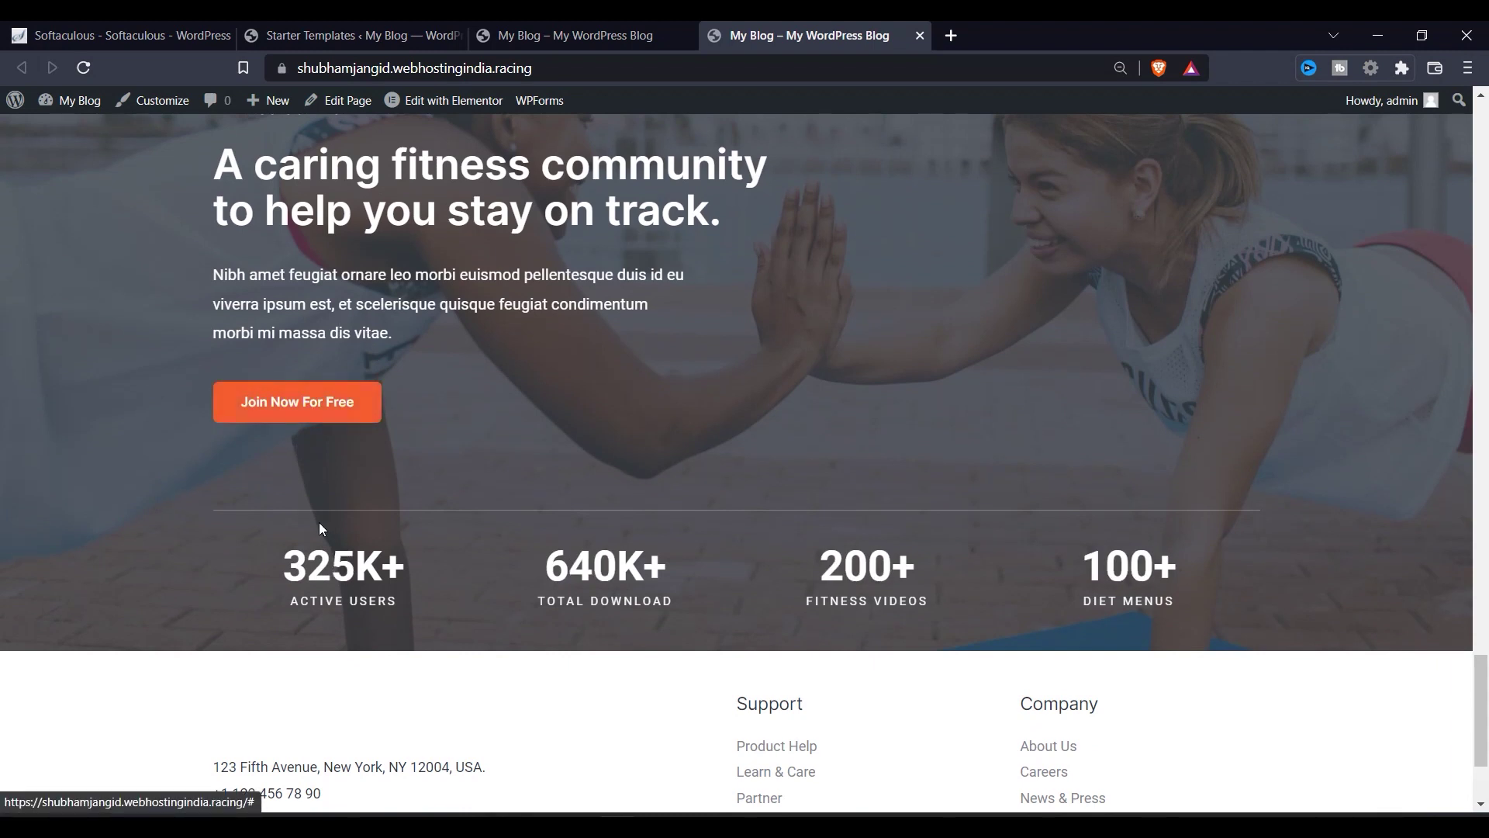
{"action": "scroll", "coordinate": [321, 514], "scroll_direction": "down", "scroll_amount": 3}
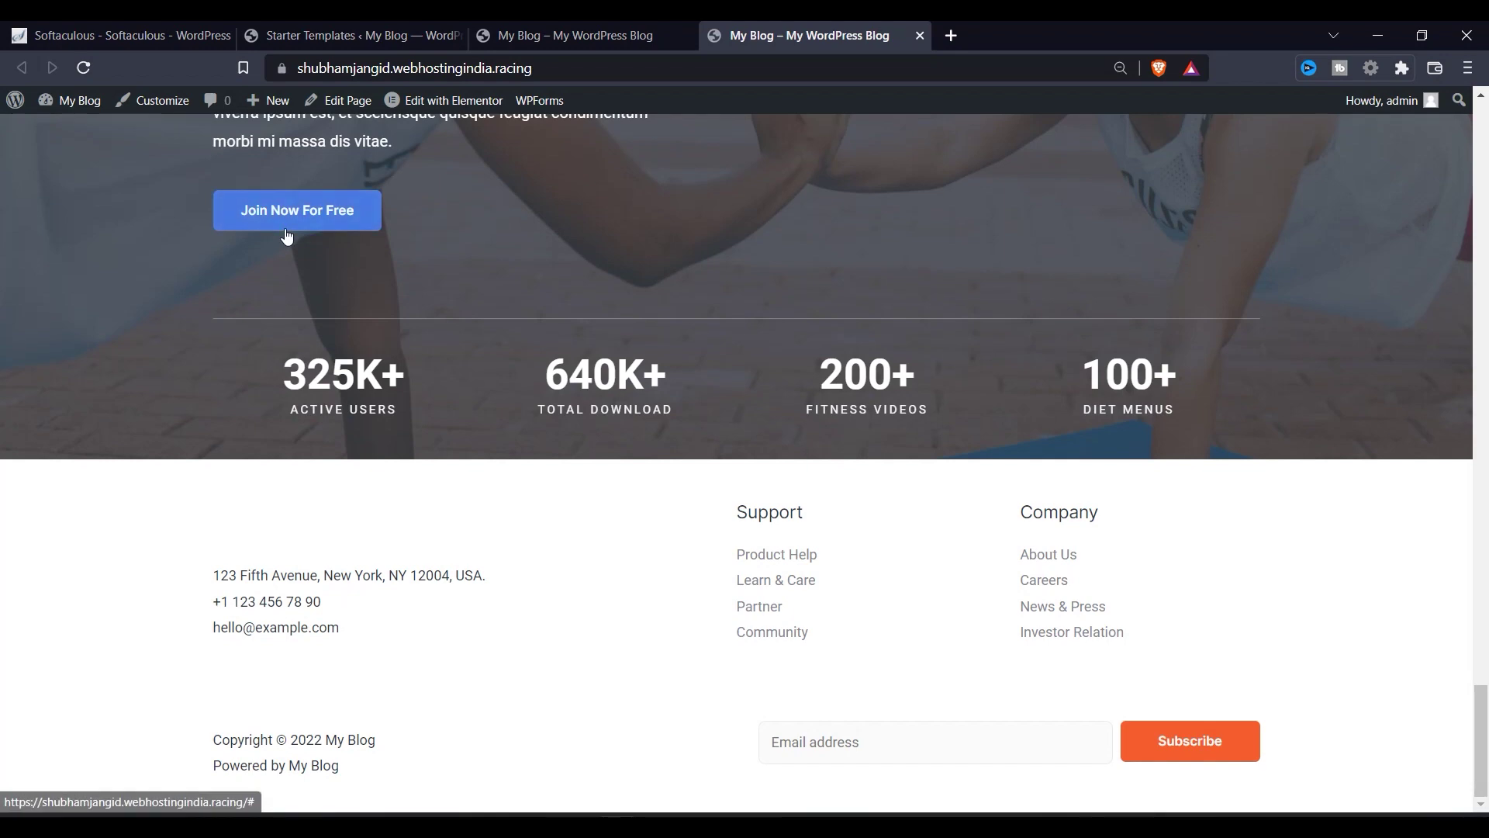
{"action": "scroll", "coordinate": [290, 385], "scroll_direction": "up", "scroll_amount": 10}
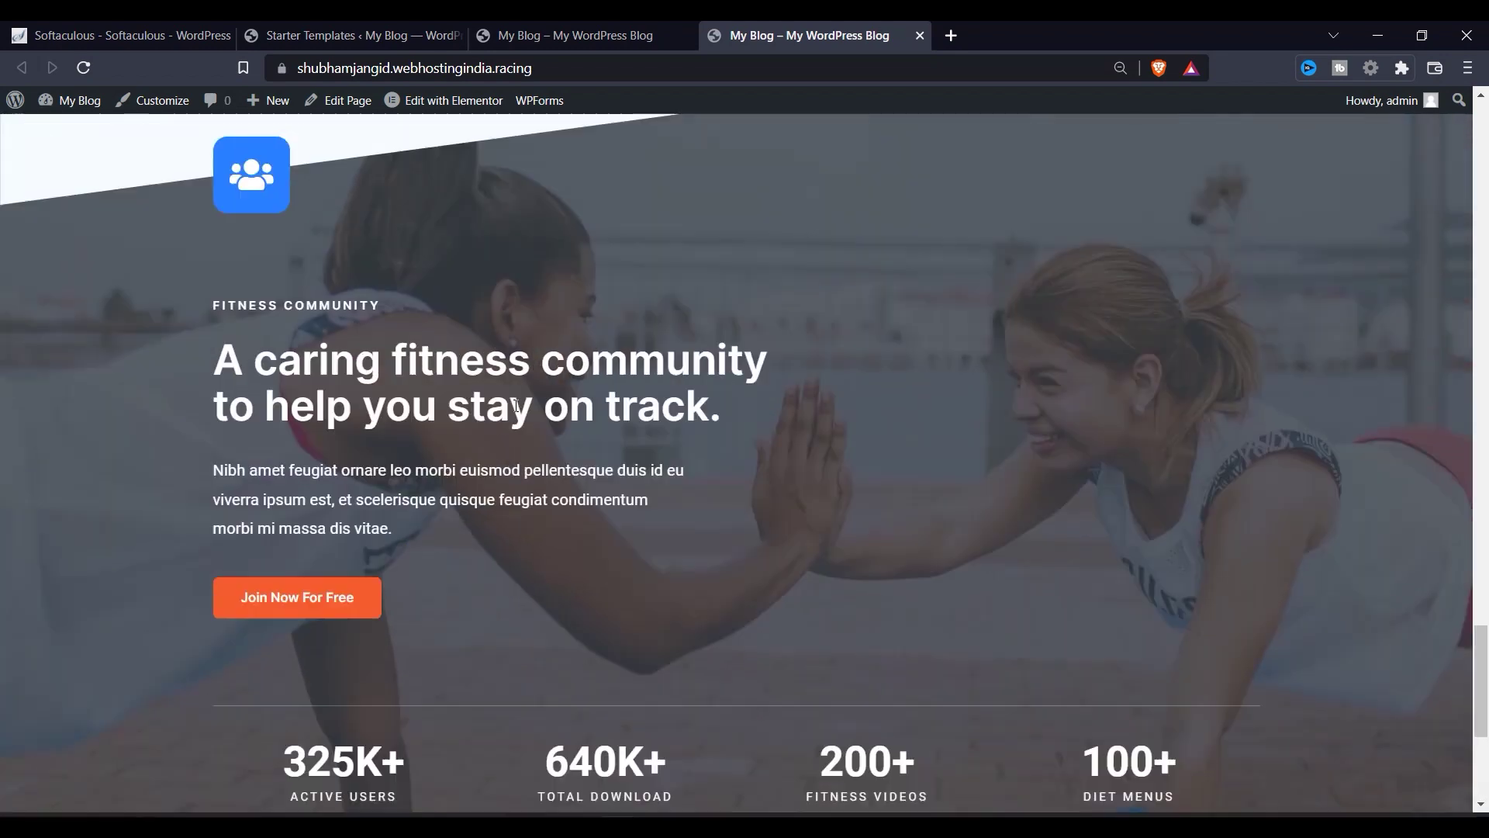